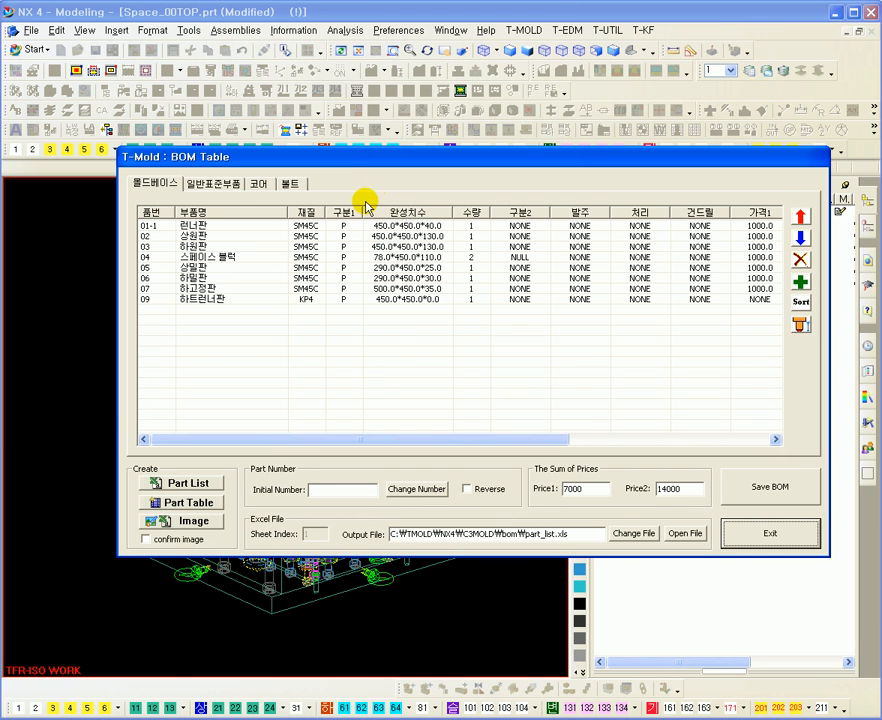
# Step: Review the standard parts, core and bolt lists in the BOM table, including the 하원판 bolt entry, and close the table
pyautogui.click(208, 187)
pyautogui.click(258, 187)
pyautogui.click(290, 188)
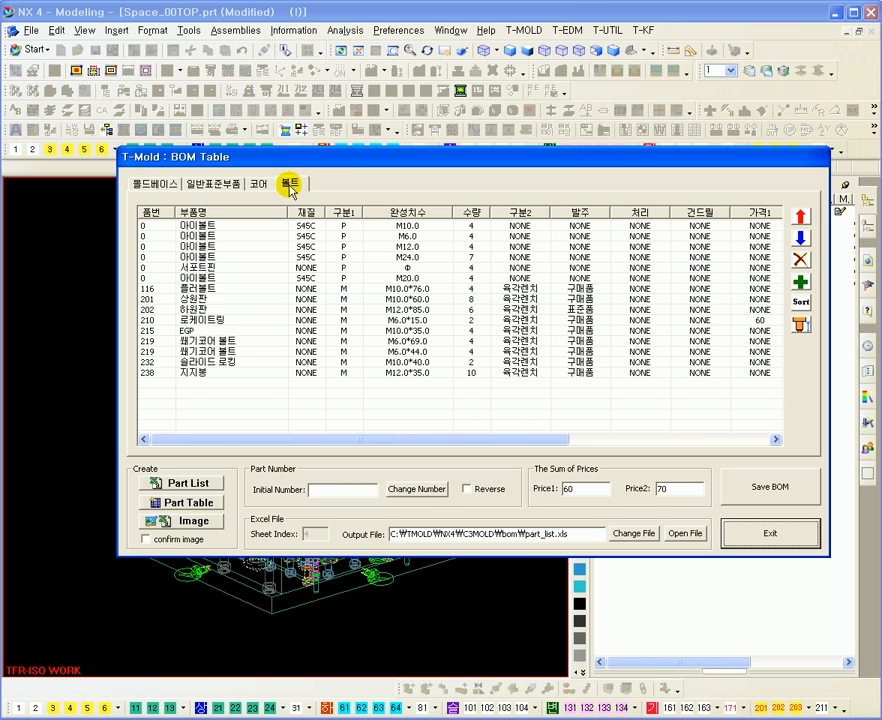
pyautogui.click(186, 267)
pyautogui.click(210, 310)
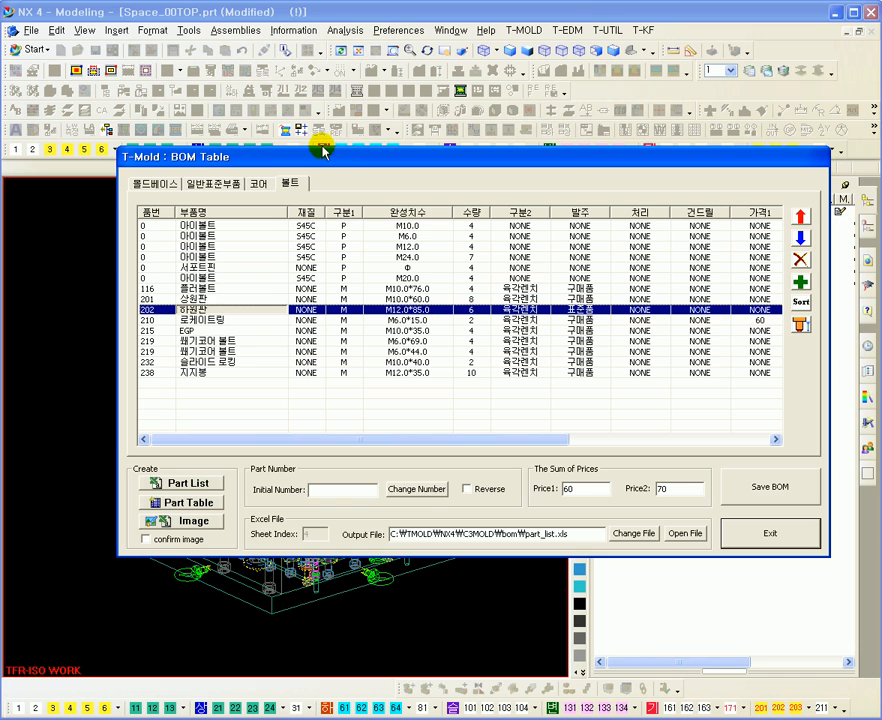
pyautogui.moveTo(323, 158); pyautogui.dragTo(306, 151)
pyautogui.click(242, 176)
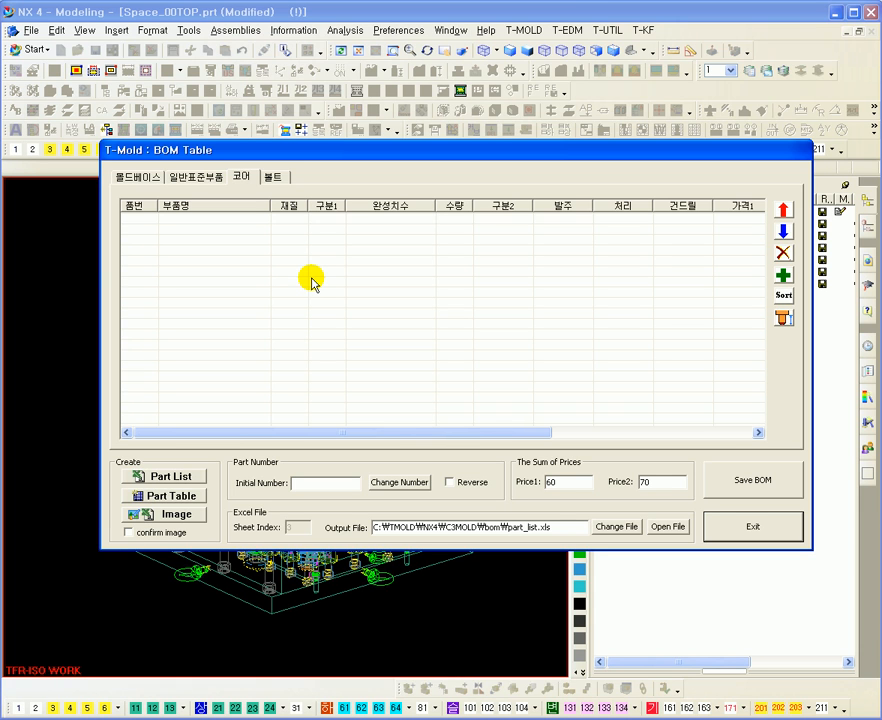
pyautogui.click(760, 526)
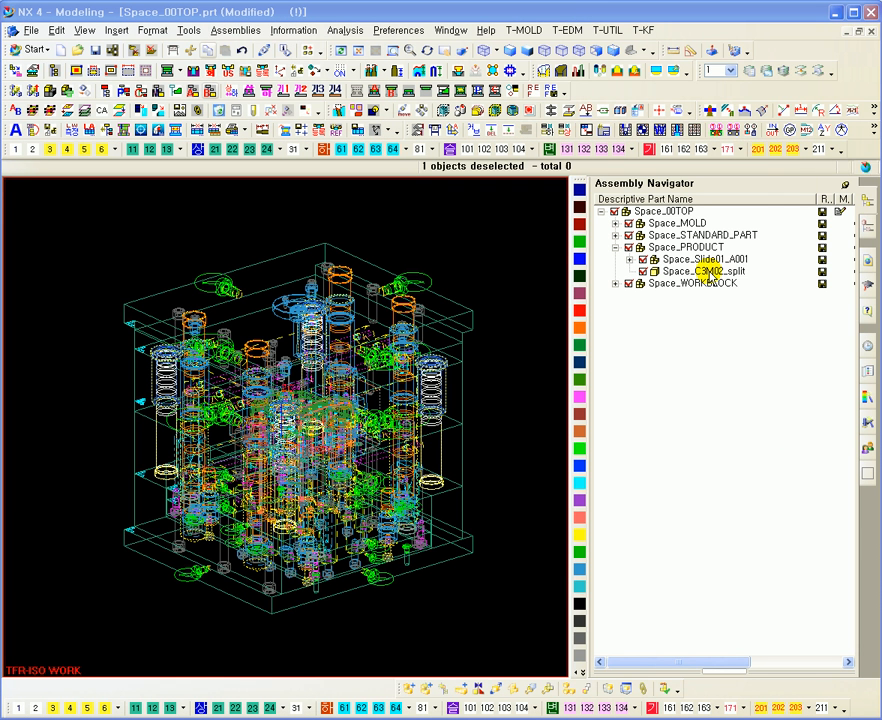
# Step: Make the Space_C3M02_split component under Space_PRODUCT the displayed part
pyautogui.click(709, 272)
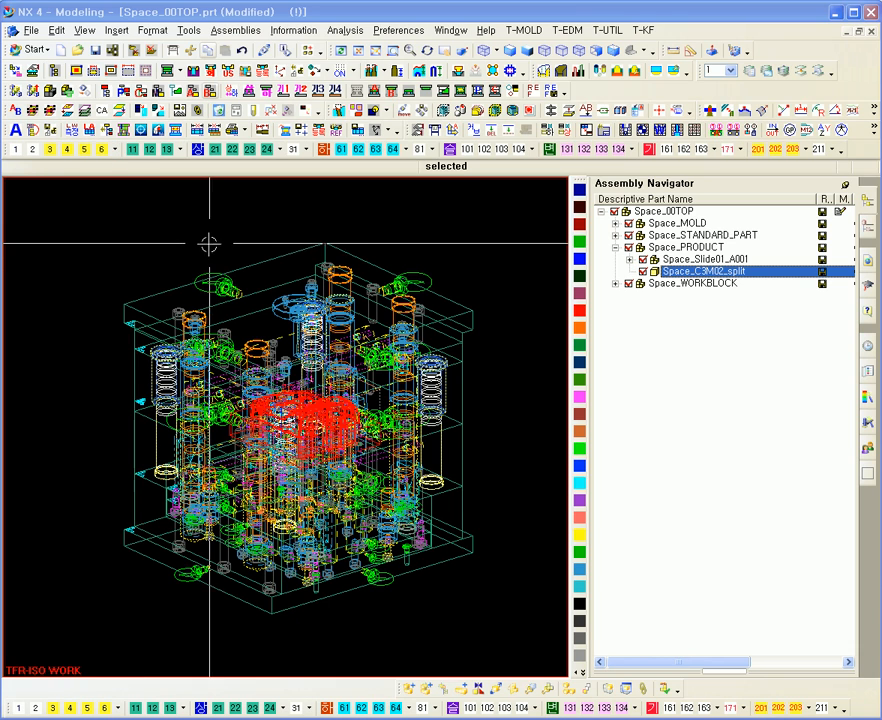
pyautogui.scroll(-2, 229, 236)
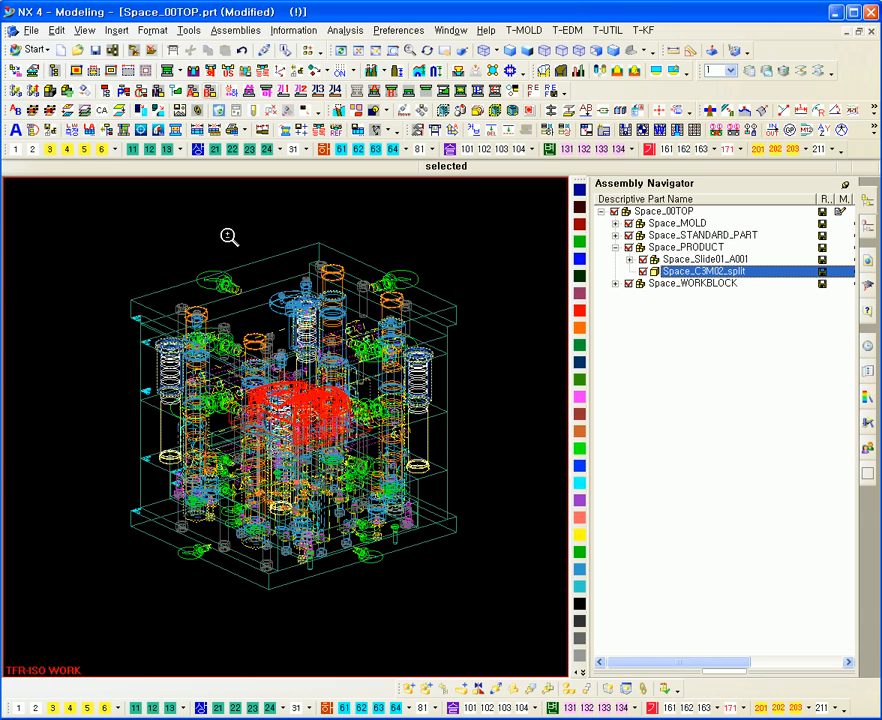
pyautogui.scroll(2, 229, 236)
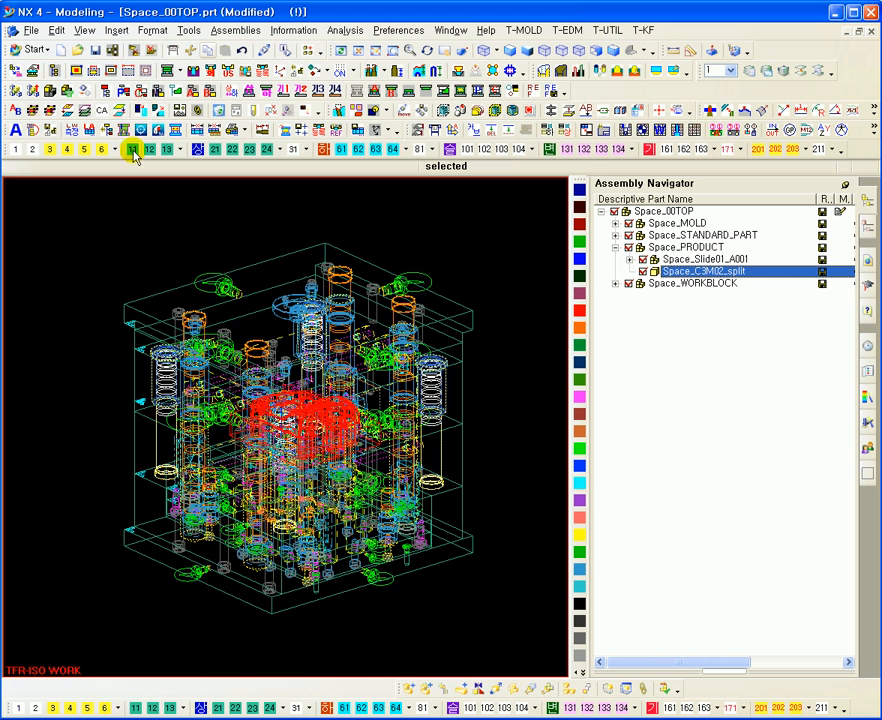
pyautogui.click(142, 93)
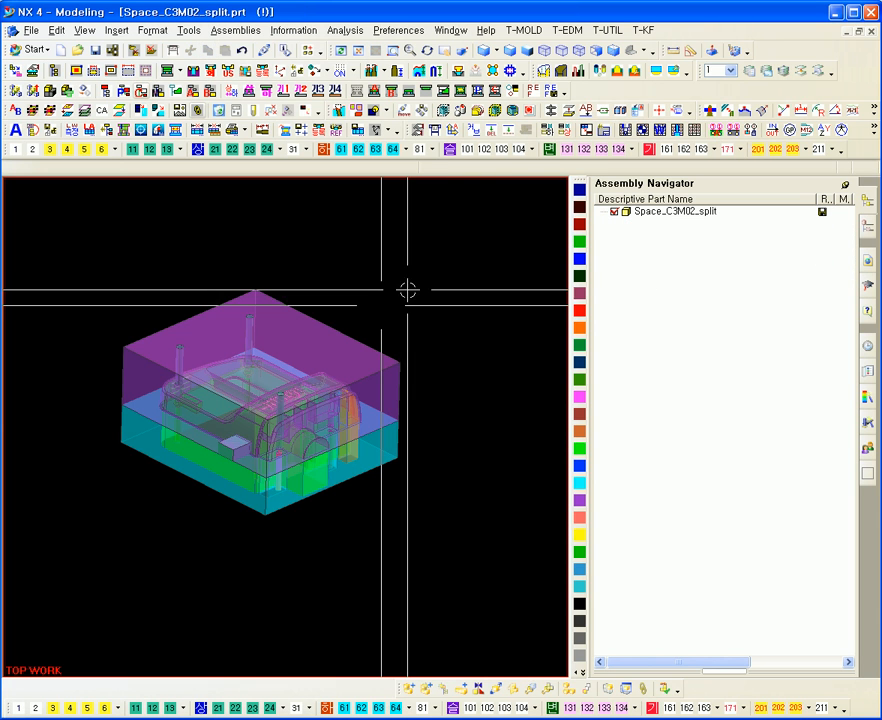
pyautogui.keyDown('shift'); pyautogui.moveTo(394, 317); pyautogui.dragTo(431, 321, button='middle'); pyautogui.keyUp('shift')
pyautogui.moveTo(465, 279); pyautogui.dragTo(433, 262, button='middle')
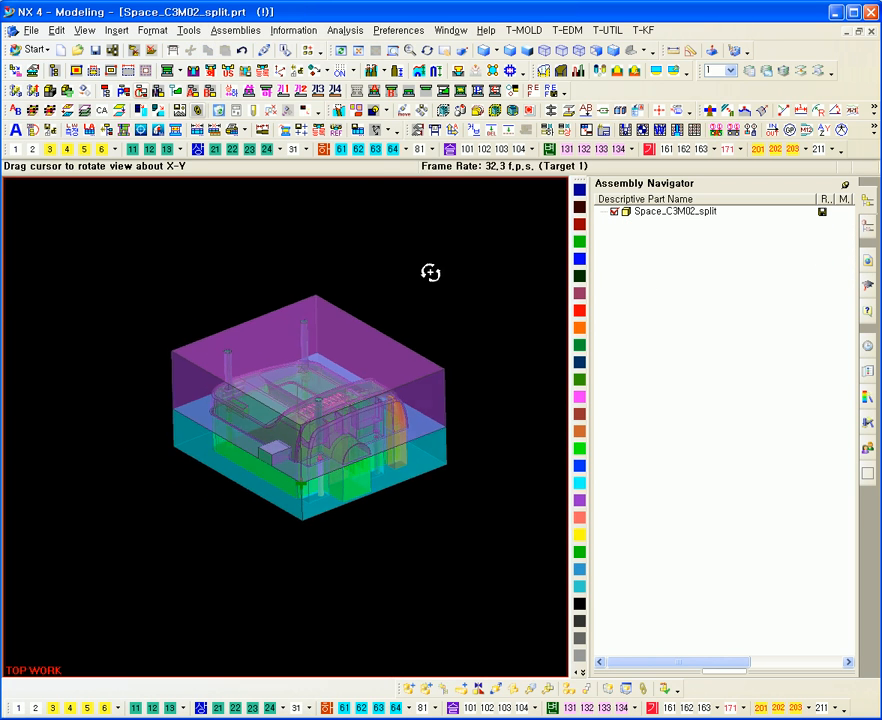
pyautogui.click(668, 214)
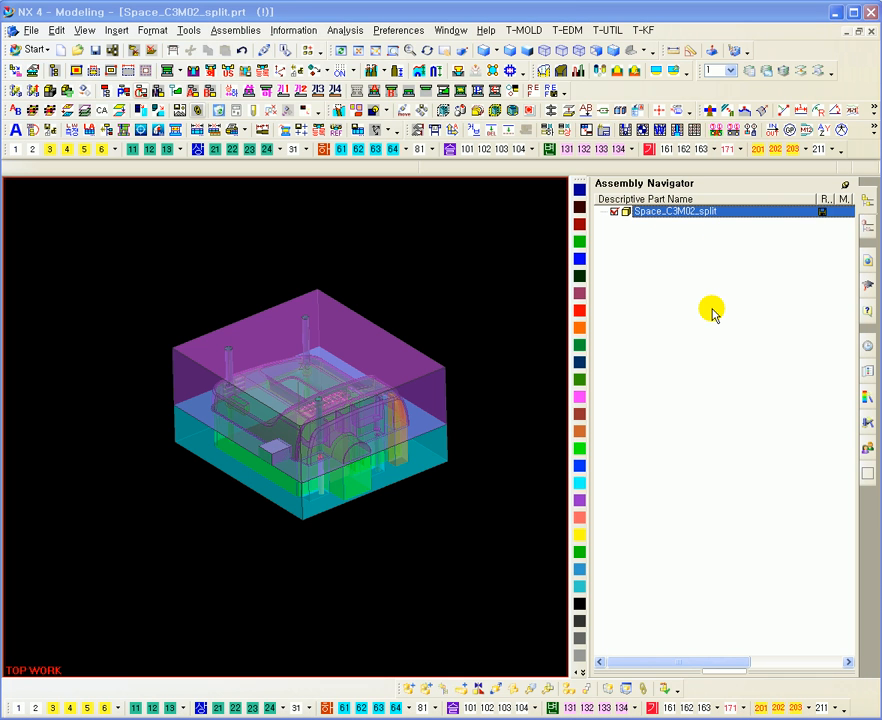
pyautogui.hotkey('ctrl', 'f')
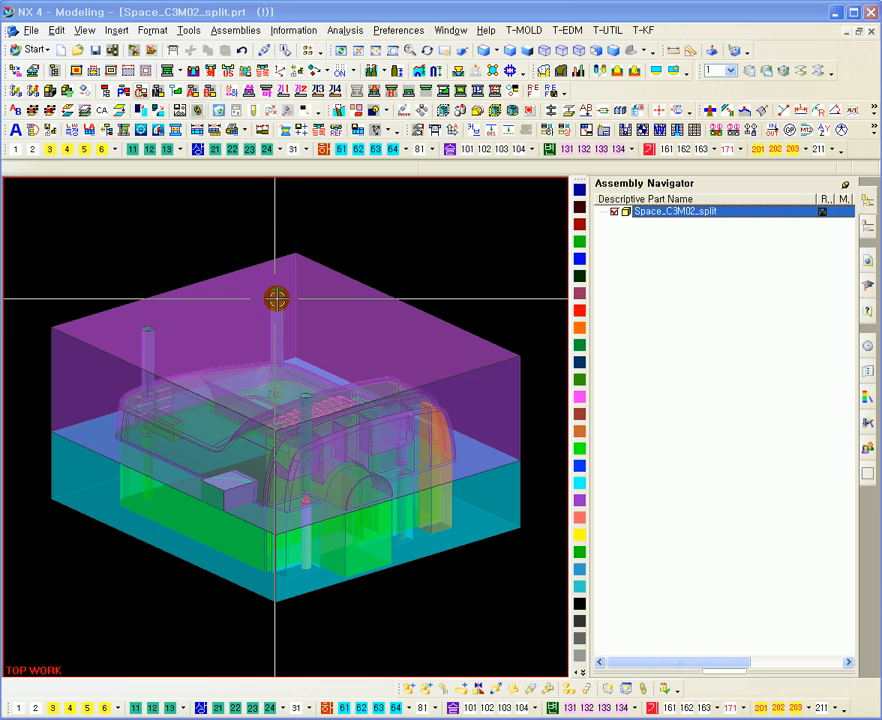
pyautogui.scroll(-4, 285, 344)
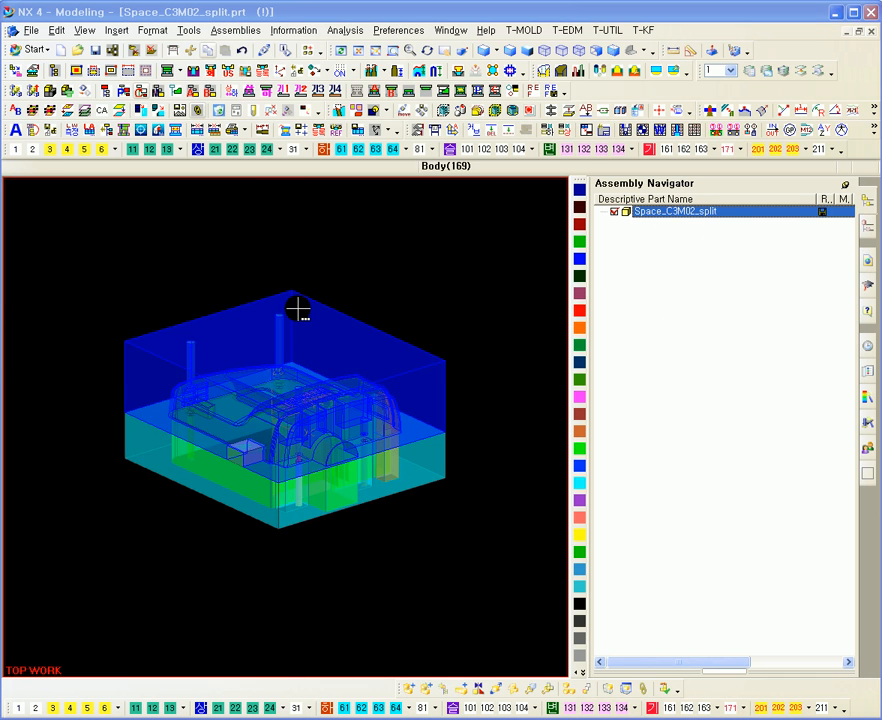
# Step: Examine which layers and categories hold the core bodies of the split part in the layer settings
pyautogui.hotkey('ctrl', 'l')
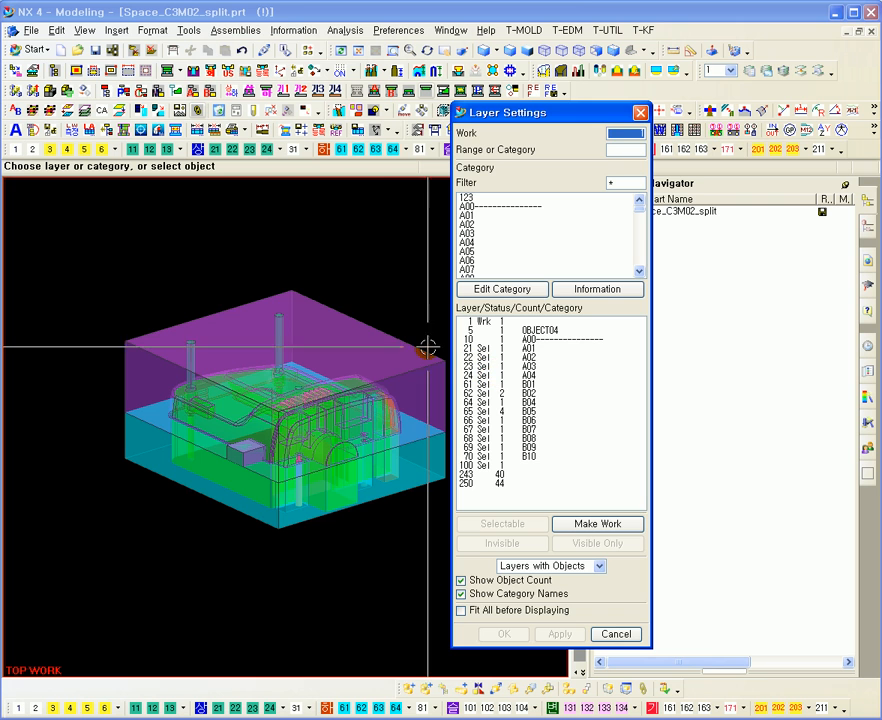
pyautogui.keyDown('shift'); pyautogui.moveTo(380, 305); pyautogui.dragTo(322, 310, button='middle'); pyautogui.keyUp('shift')
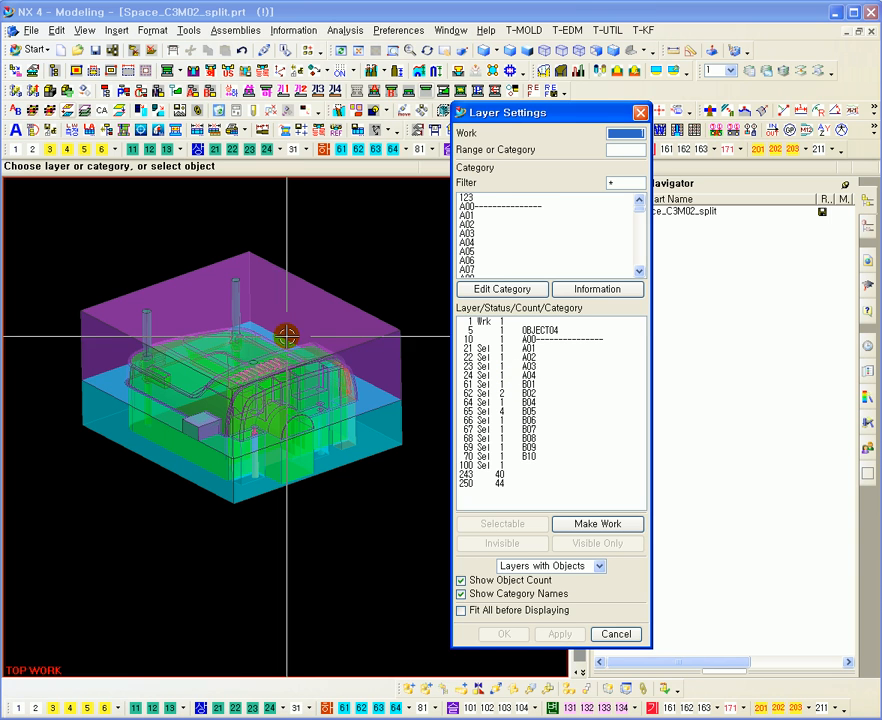
pyautogui.keyDown('shift'); pyautogui.moveTo(325, 380); pyautogui.dragTo(361, 383, button='middle'); pyautogui.keyUp('shift')
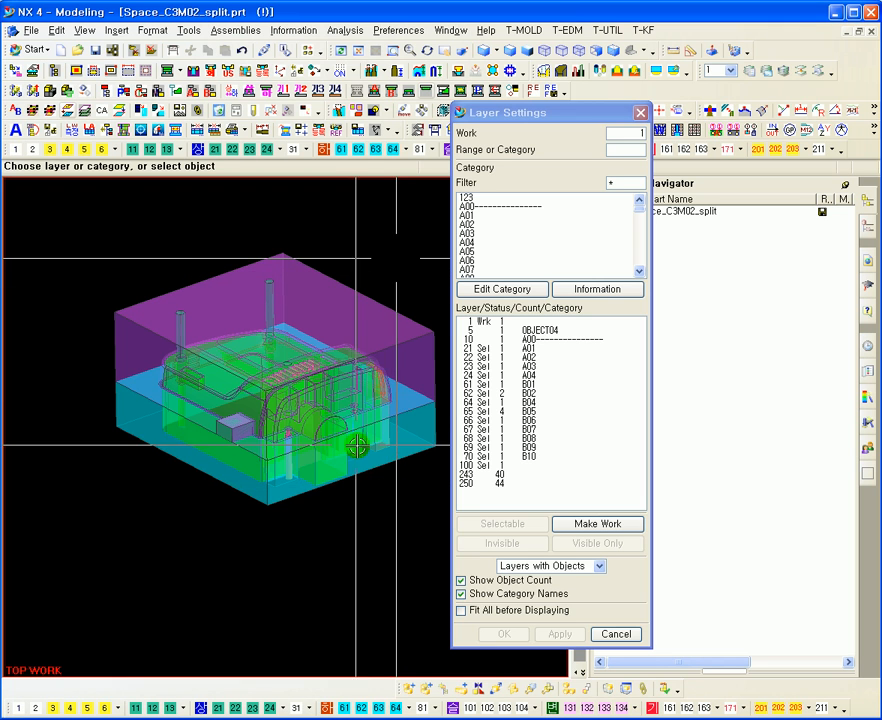
pyautogui.keyDown('shift'); pyautogui.moveTo(367, 457); pyautogui.dragTo(365, 479, button='middle'); pyautogui.keyUp('shift')
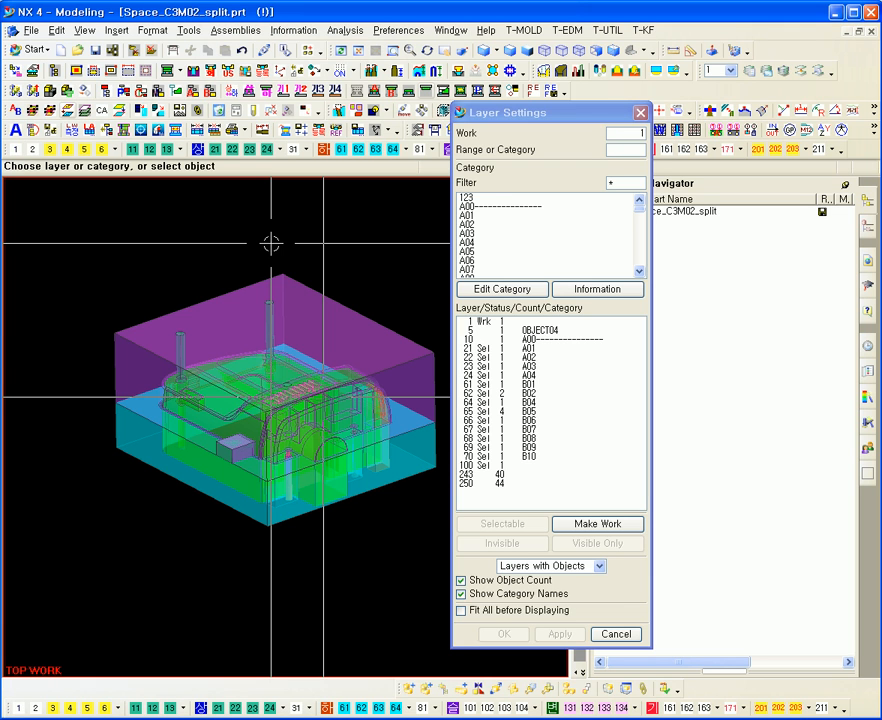
pyautogui.keyDown('shift'); pyautogui.moveTo(413, 276); pyautogui.dragTo(386, 274, button='middle'); pyautogui.keyUp('shift')
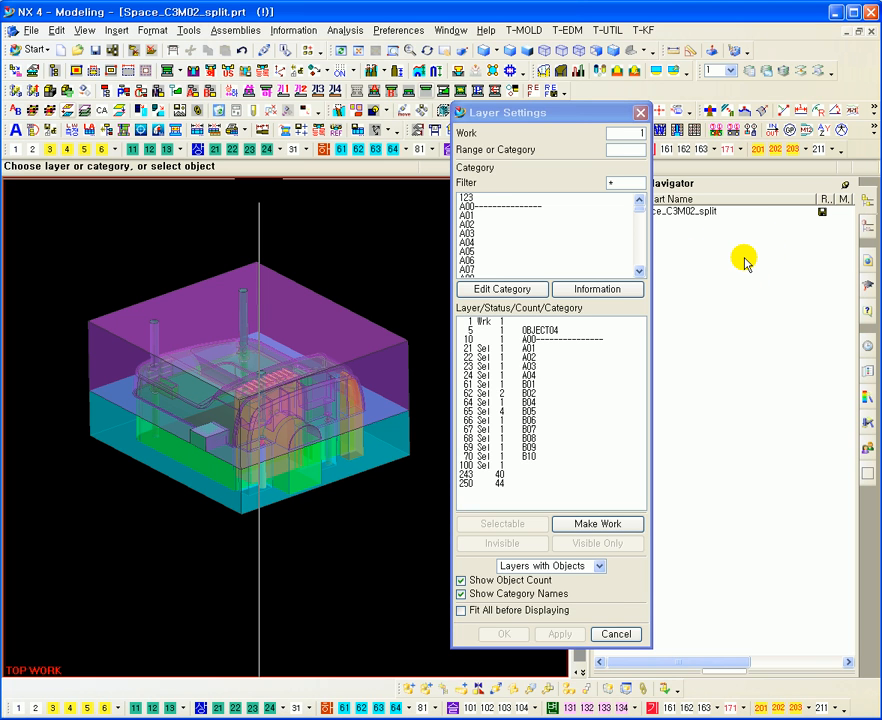
pyautogui.click(614, 634)
pyautogui.moveTo(266, 220); pyautogui.dragTo(230, 270, button='middle')
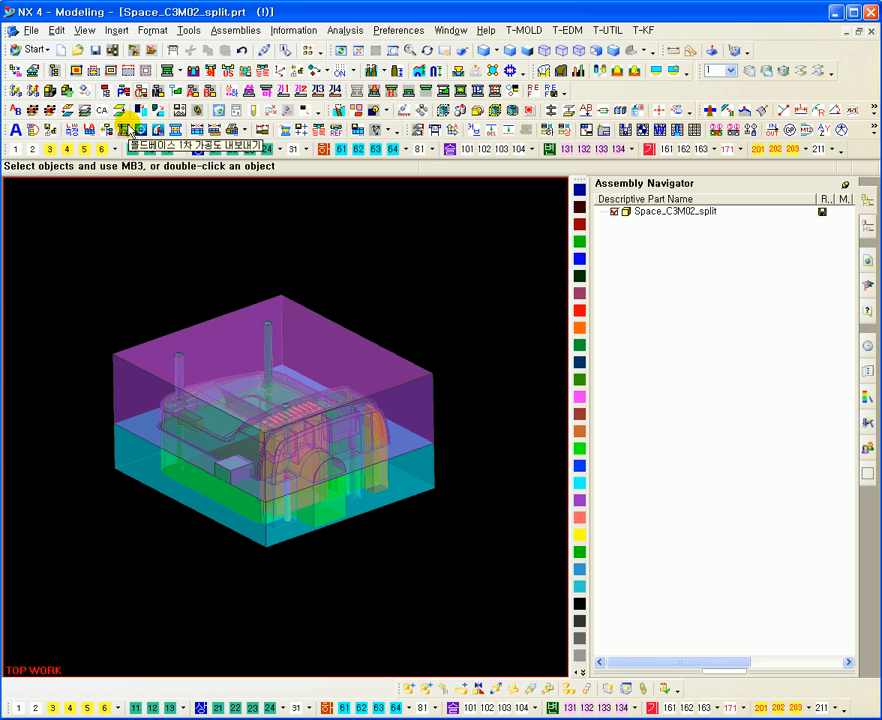
# Step: Start the T-Mold export to assembly for Space_C3M02_split and select layers 61 to 70, categories B01 to B10
pyautogui.click(642, 216)
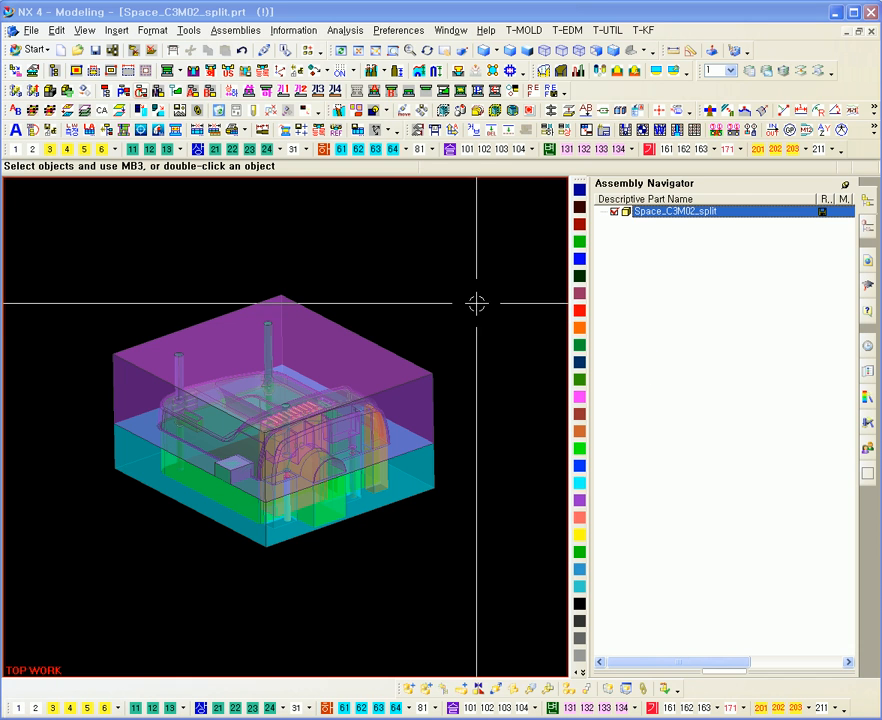
pyautogui.click(72, 92)
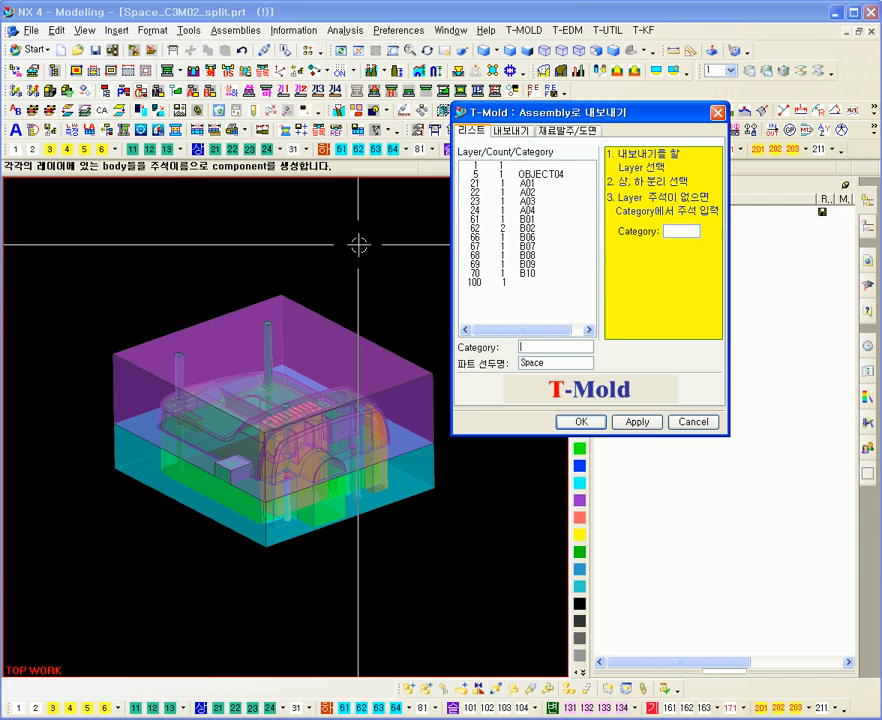
pyautogui.moveTo(508, 110); pyautogui.dragTo(473, 180)
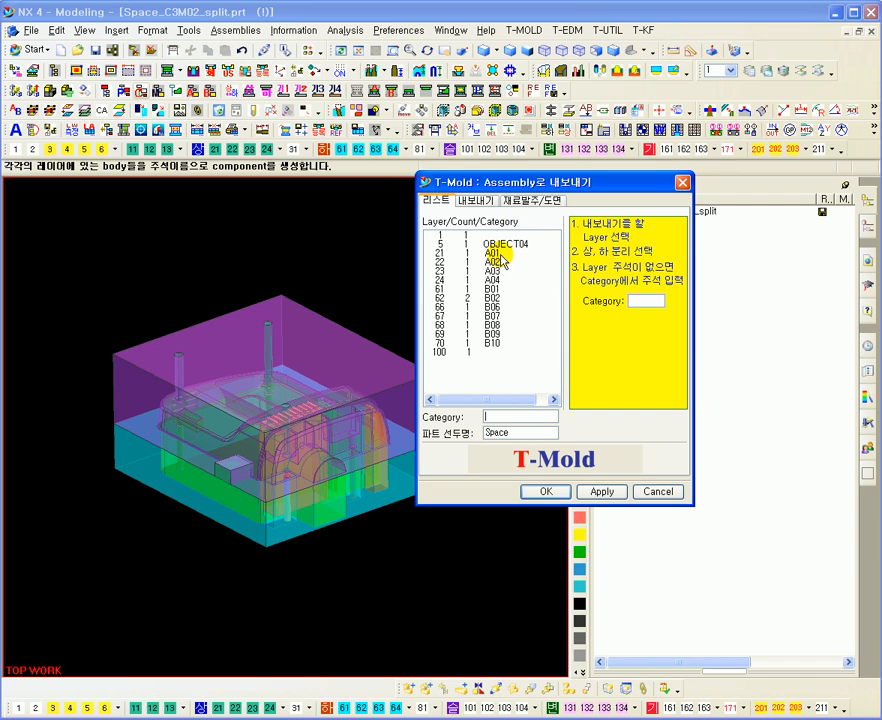
pyautogui.click(446, 290)
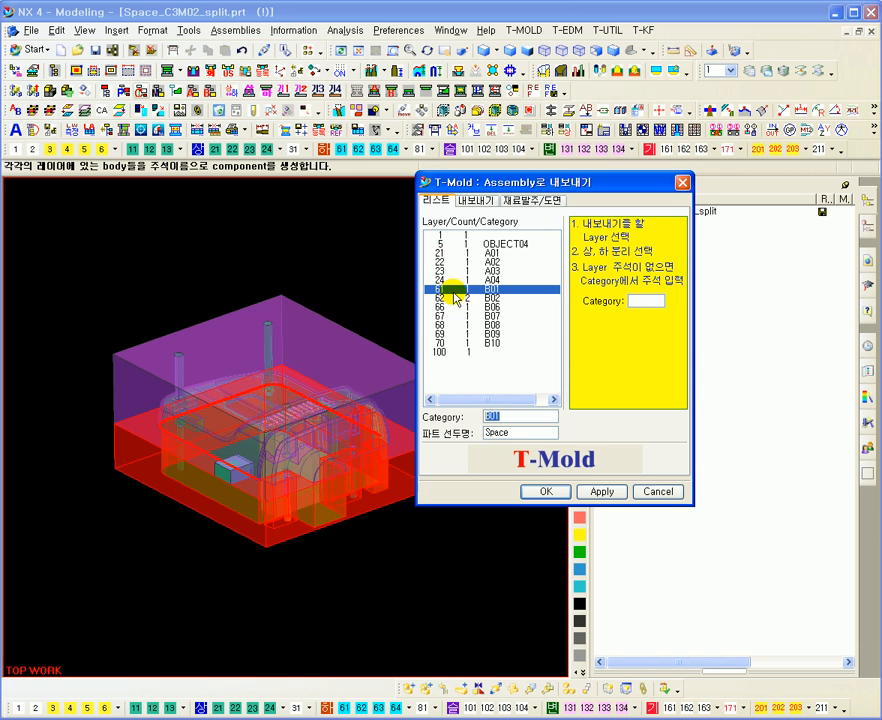
pyautogui.keyDown('shift'); pyautogui.click(445, 343); pyautogui.keyUp('shift')
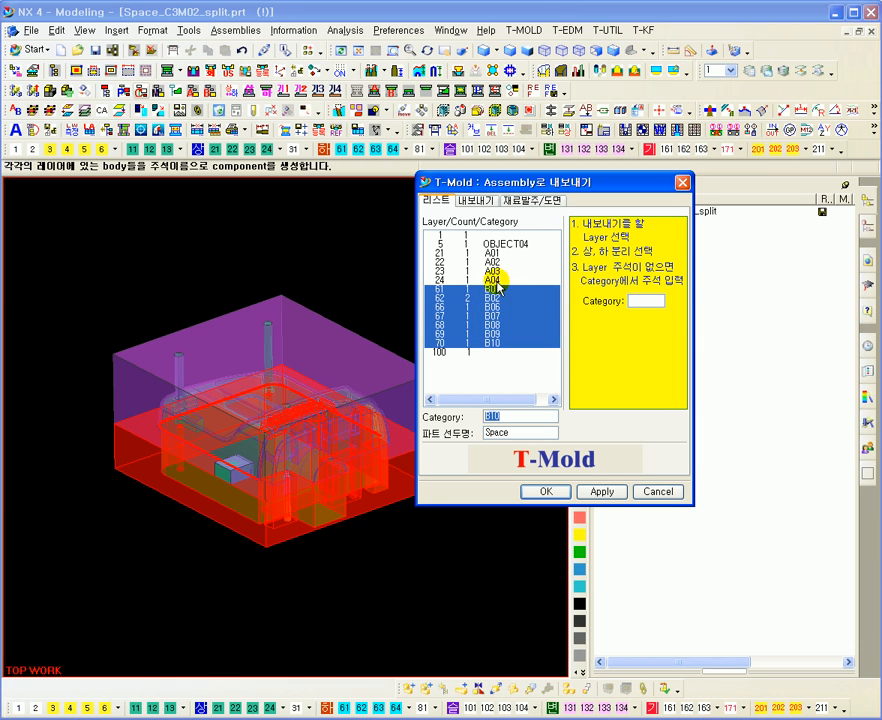
# Step: In the assembly export options, set the object type to Solid Body and the layer option to Original 레이어
pyautogui.click(475, 204)
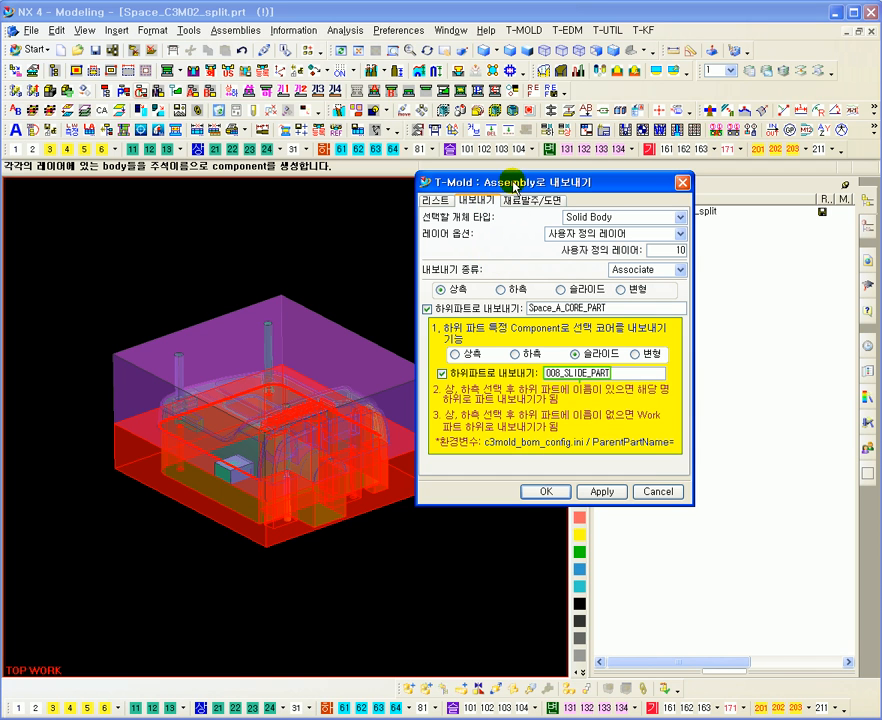
pyautogui.moveTo(515, 185); pyautogui.dragTo(501, 220)
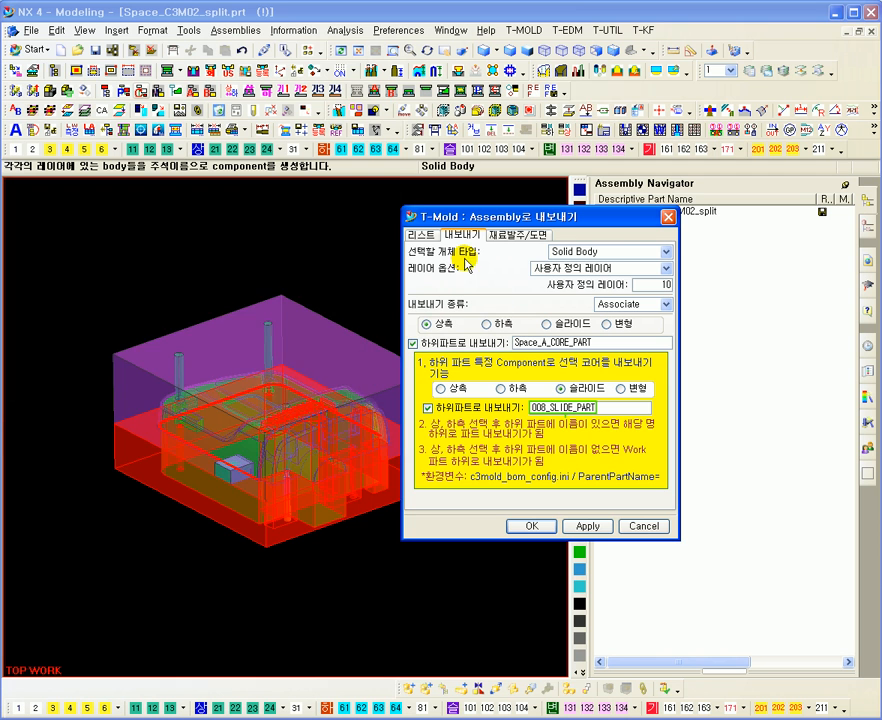
pyautogui.moveTo(319, 520)
pyautogui.mouseDown(button='middle')
pyautogui.moveTo(356, 337)
pyautogui.moveTo(327, 504)
pyautogui.moveTo(309, 518)
pyautogui.moveTo(329, 522)
pyautogui.moveTo(317, 525)
pyautogui.mouseUp(button='middle')
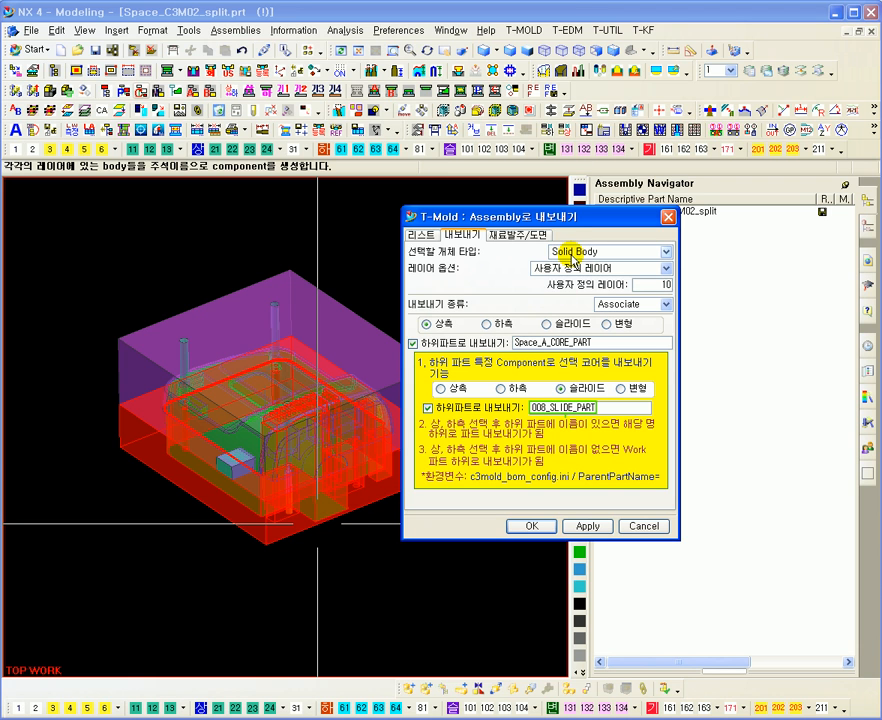
pyautogui.click(577, 252)
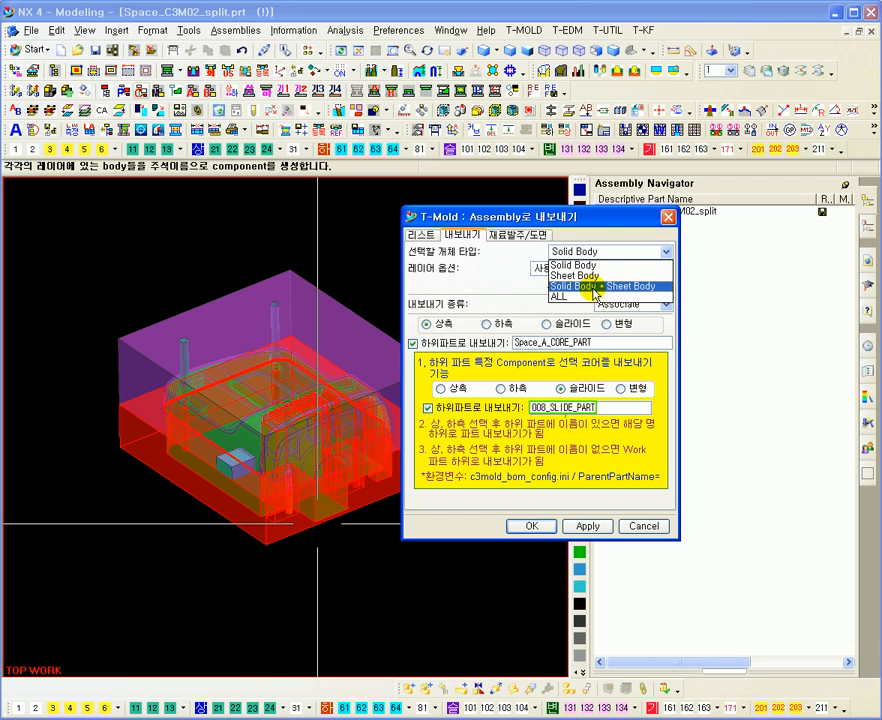
pyautogui.click(598, 260)
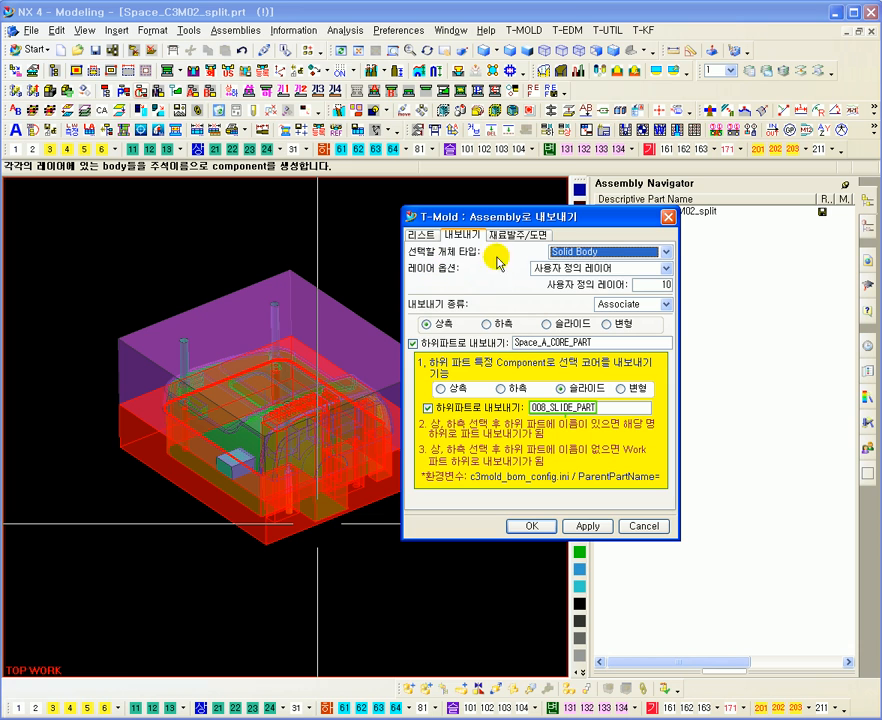
pyautogui.click(601, 270)
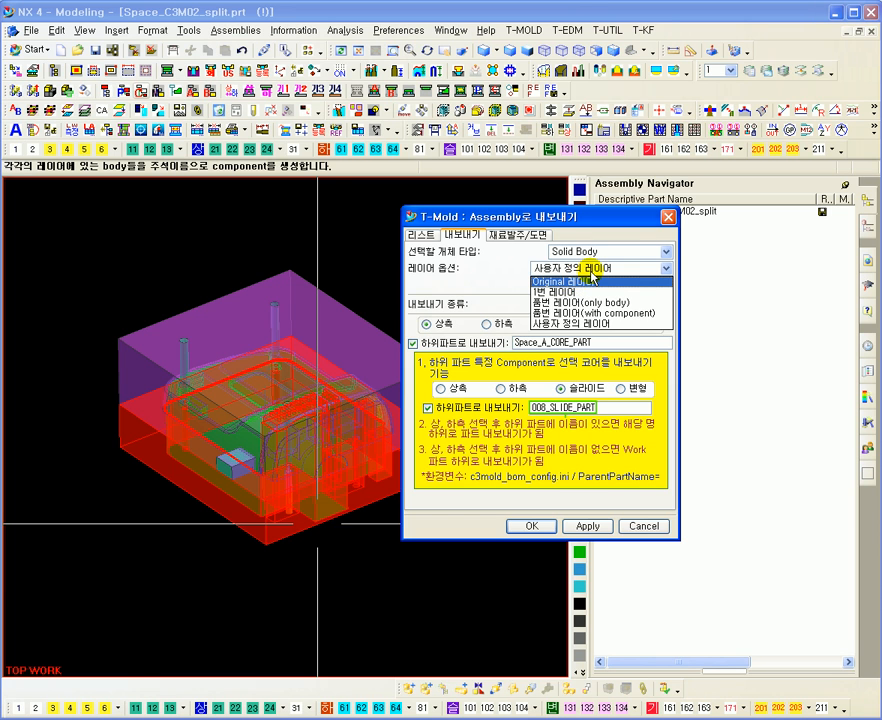
pyautogui.click(596, 271)
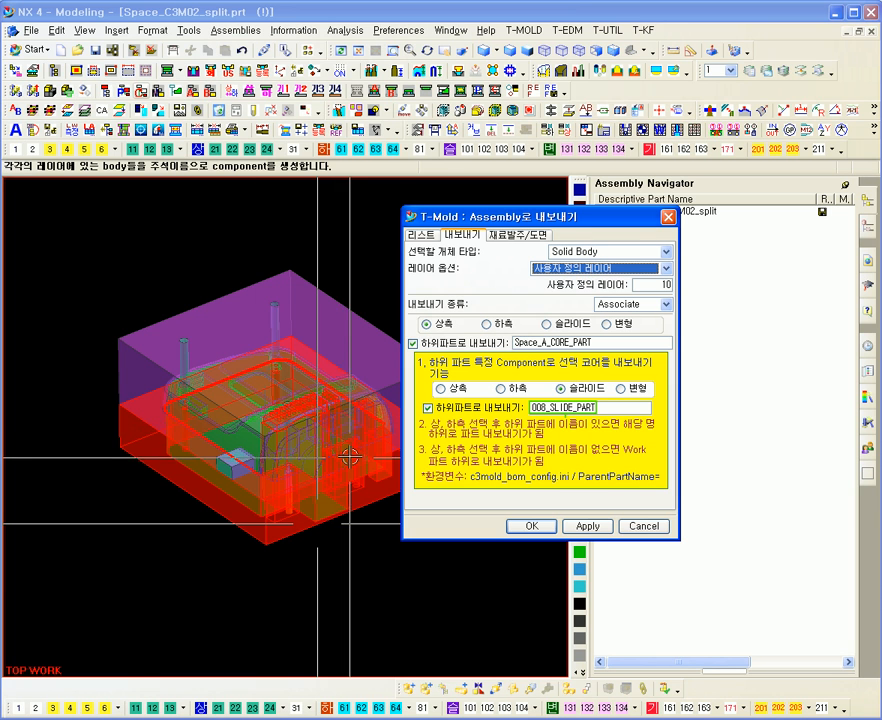
pyautogui.click(565, 270)
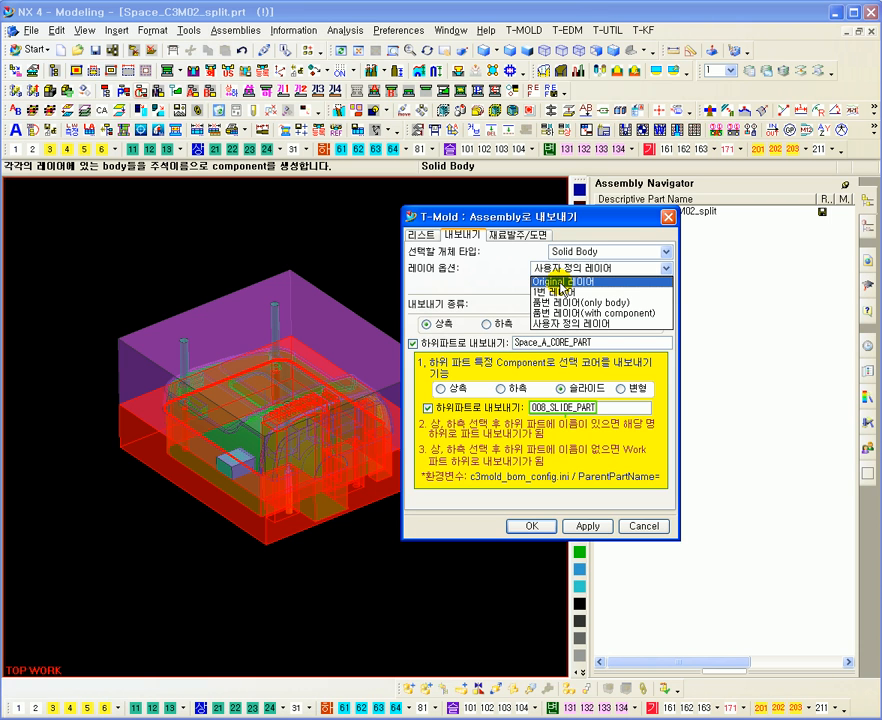
pyautogui.click(562, 283)
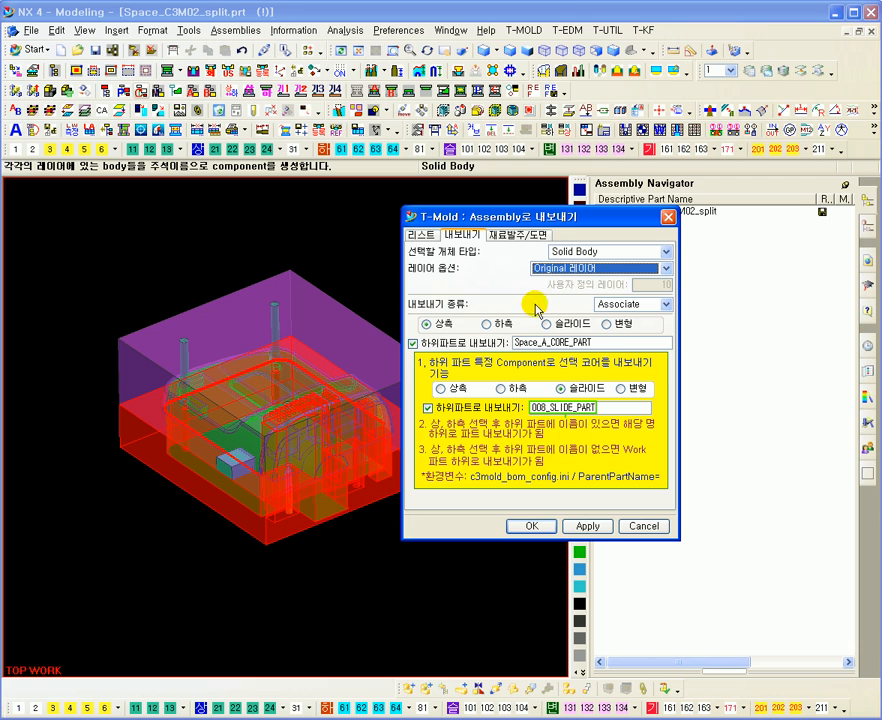
# Step: Set the export type of the selected core bodies to Associate
pyautogui.click(634, 311)
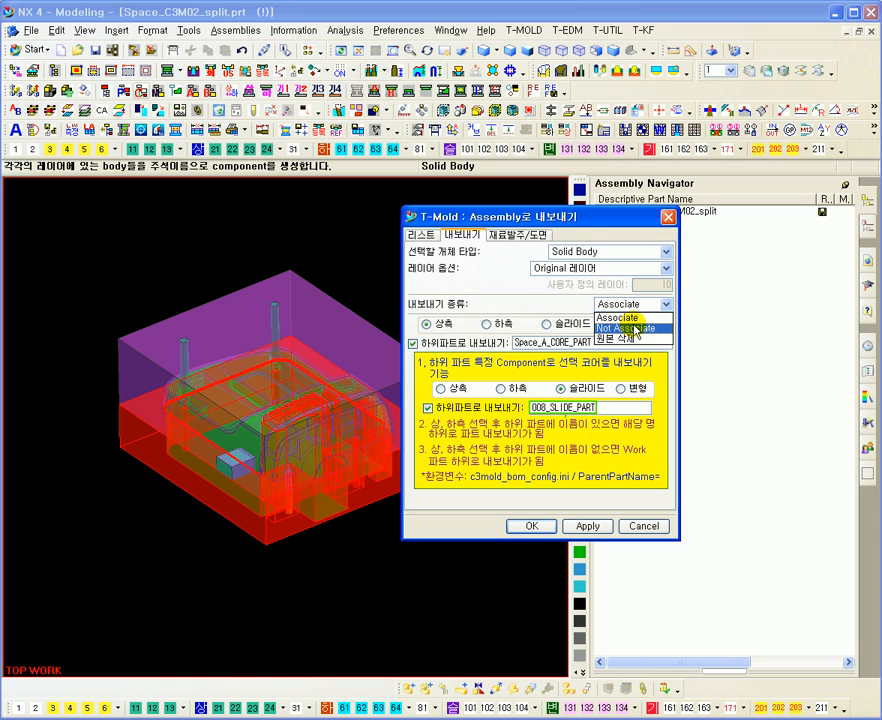
pyautogui.click(618, 317)
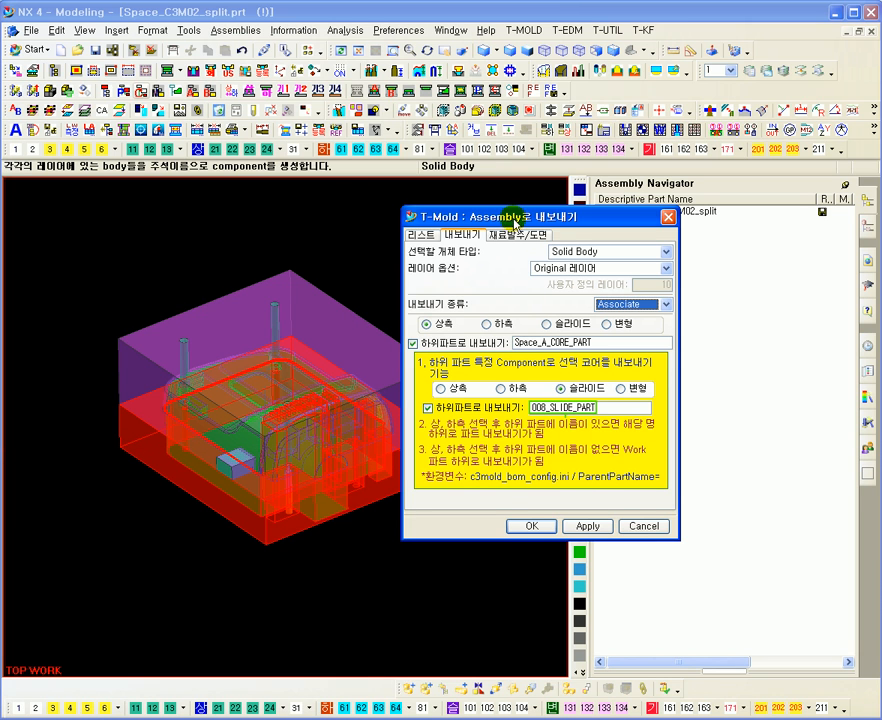
pyautogui.moveTo(511, 222); pyautogui.dragTo(517, 230)
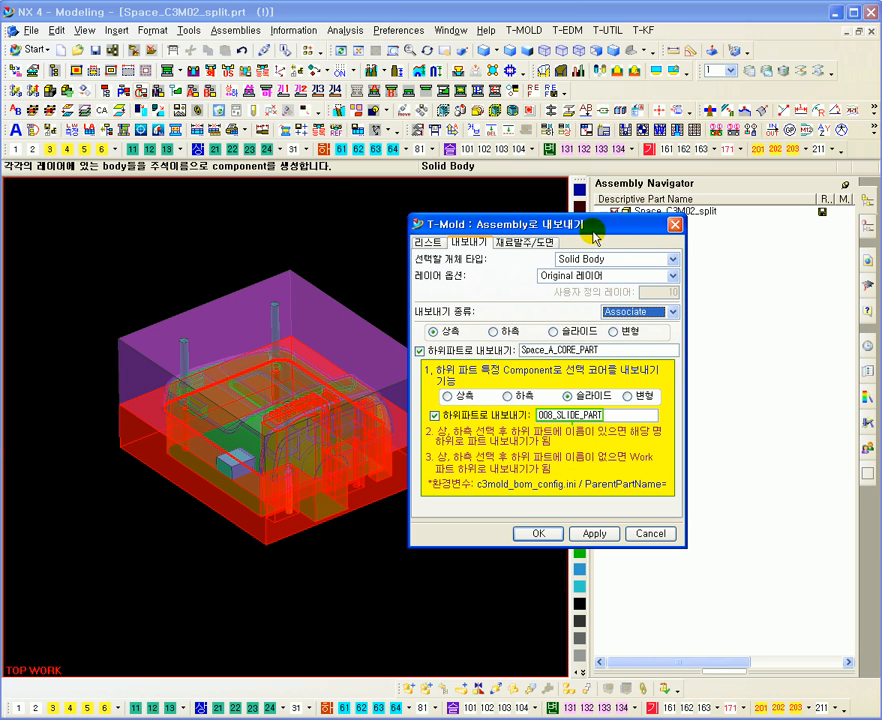
pyautogui.moveTo(230, 343); pyautogui.dragTo(289, 473, button='middle')
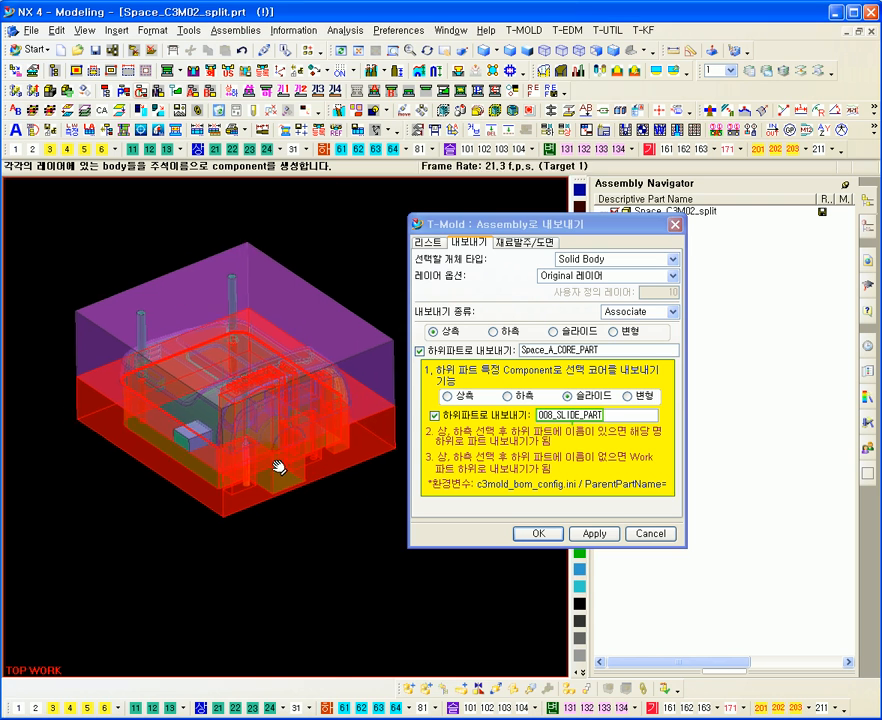
pyautogui.moveTo(352, 468)
pyautogui.mouseDown(button='middle')
pyautogui.moveTo(356, 421)
pyautogui.moveTo(354, 463)
pyautogui.mouseUp(button='middle')
pyautogui.moveTo(498, 226); pyautogui.dragTo(394, 247)
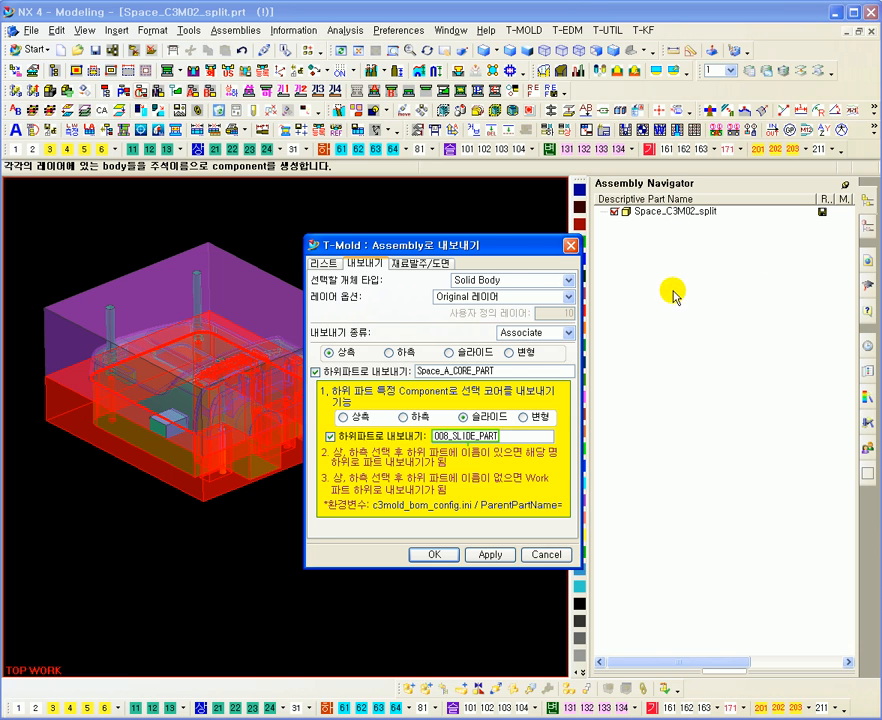
pyautogui.moveTo(549, 250); pyautogui.dragTo(629, 261)
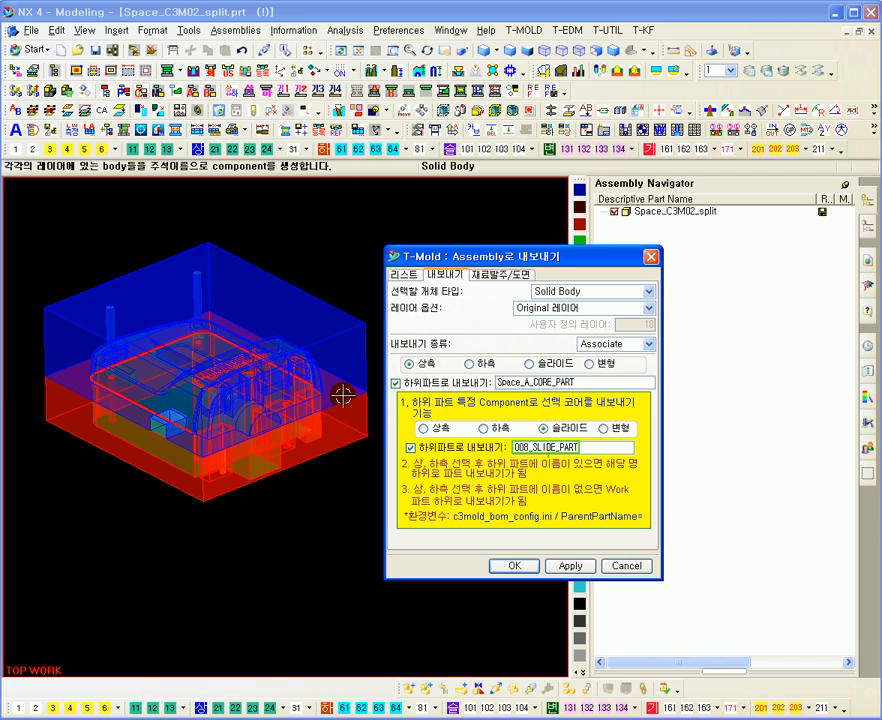
pyautogui.moveTo(327, 370); pyautogui.dragTo(290, 372, button='middle')
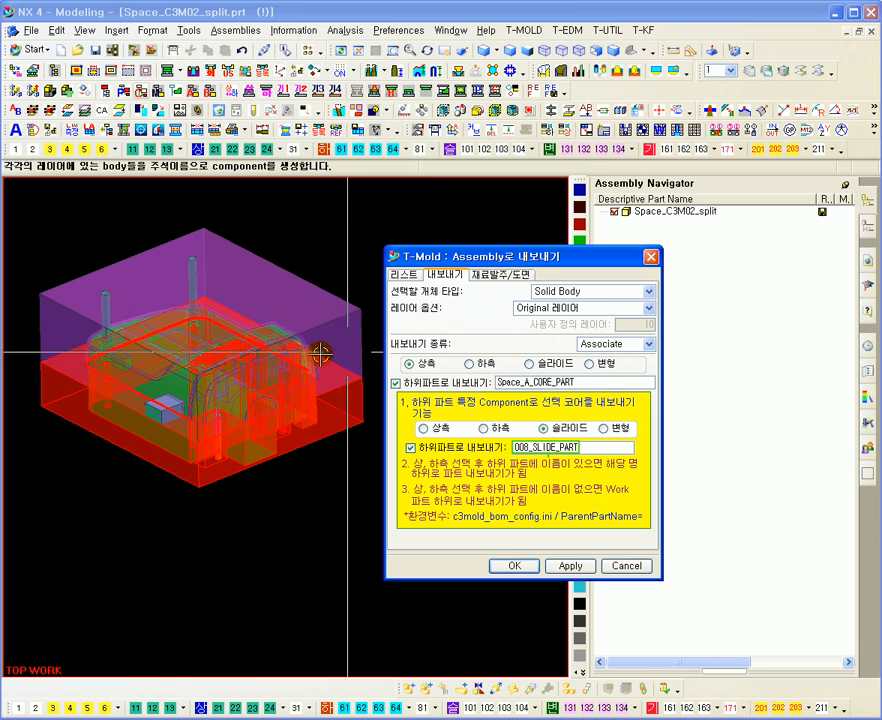
pyautogui.moveTo(571, 256); pyautogui.dragTo(557, 225)
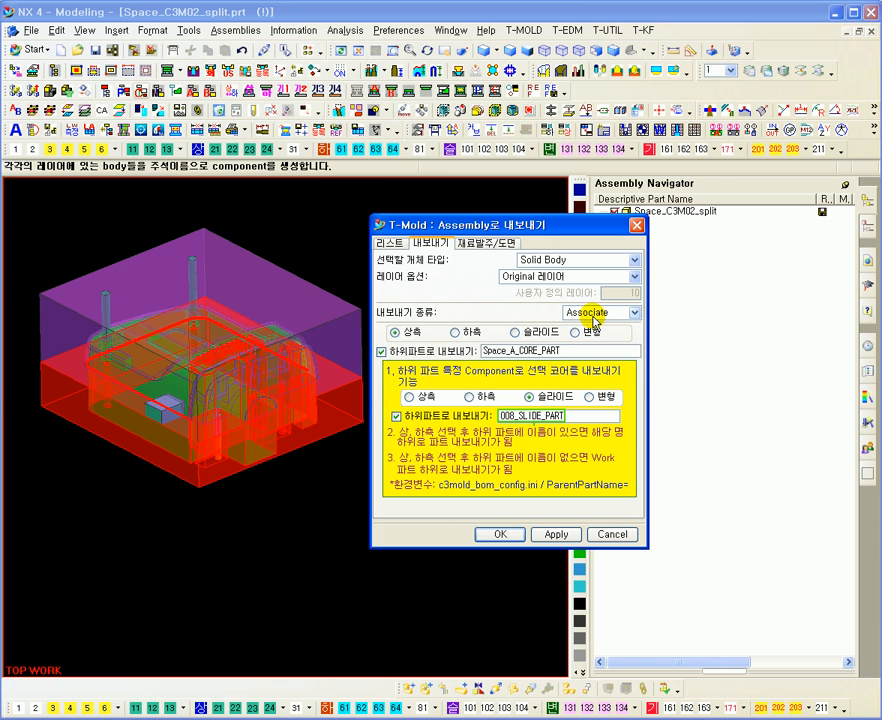
# Step: Try the alternative export types Not Associate and 원본 삭제 for the selected core bodies
pyautogui.click(594, 314)
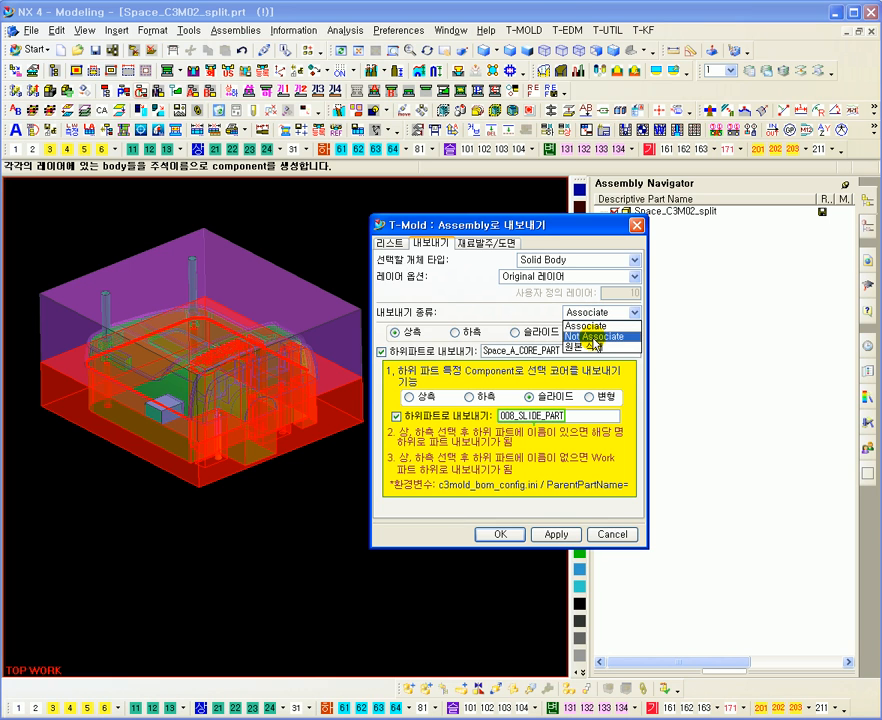
pyautogui.click(593, 337)
pyautogui.click(594, 312)
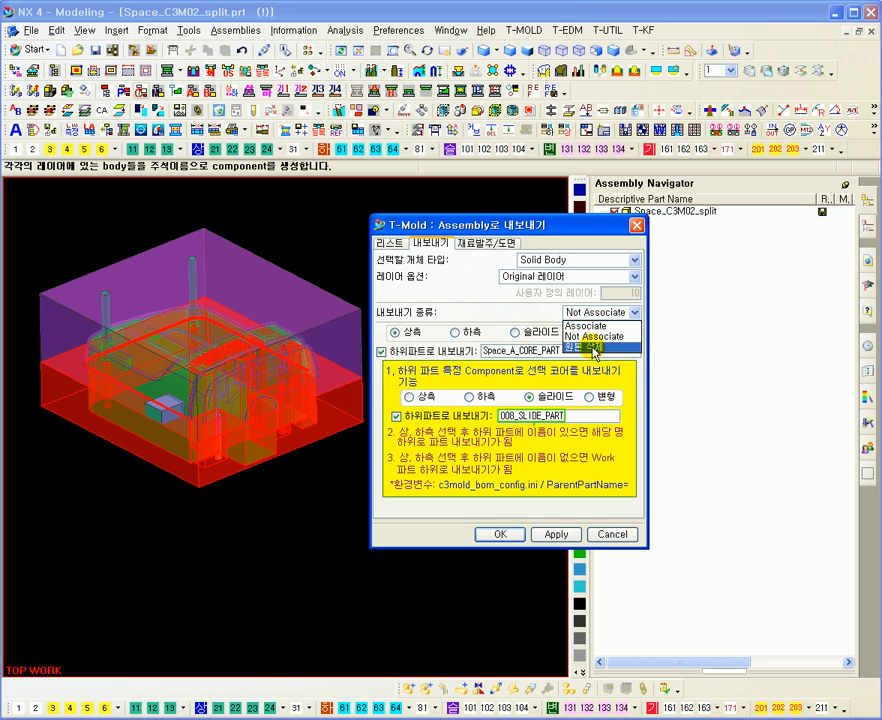
pyautogui.click(596, 348)
pyautogui.moveTo(577, 236); pyautogui.dragTo(432, 249)
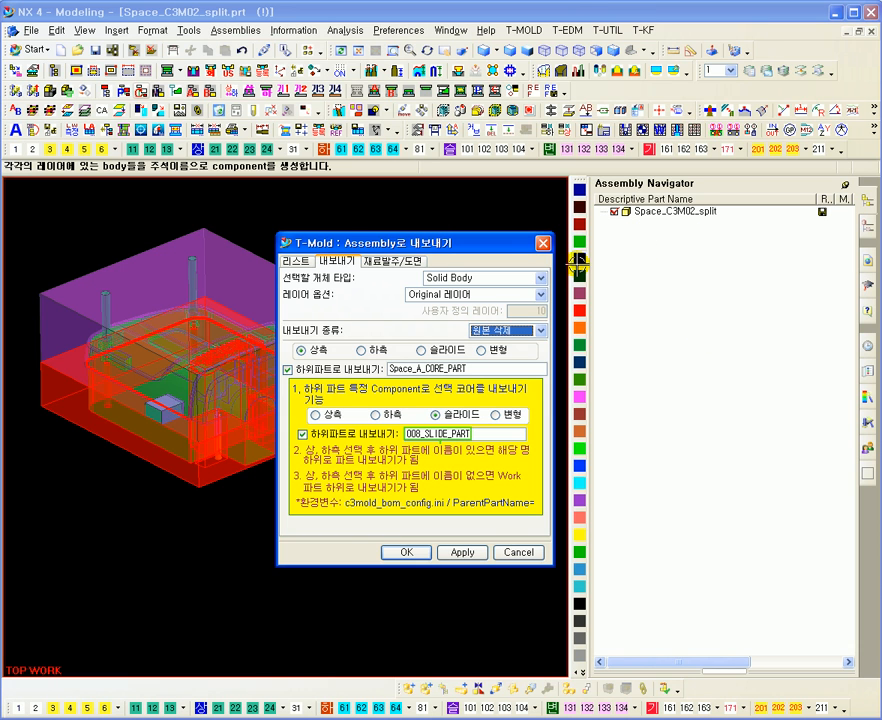
pyautogui.moveTo(498, 252); pyautogui.dragTo(551, 246)
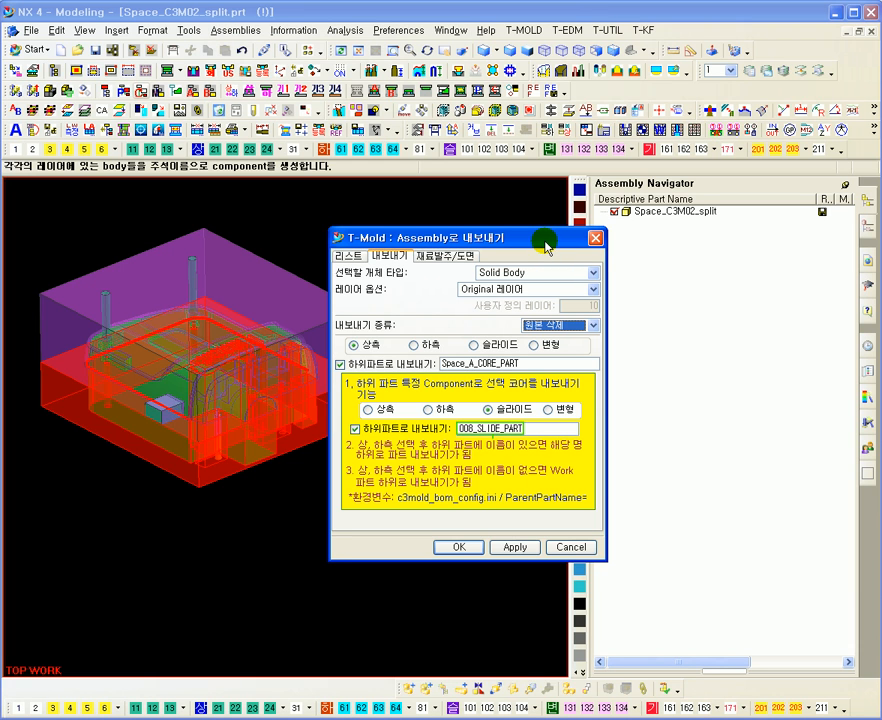
pyautogui.moveTo(536, 244); pyautogui.dragTo(511, 243)
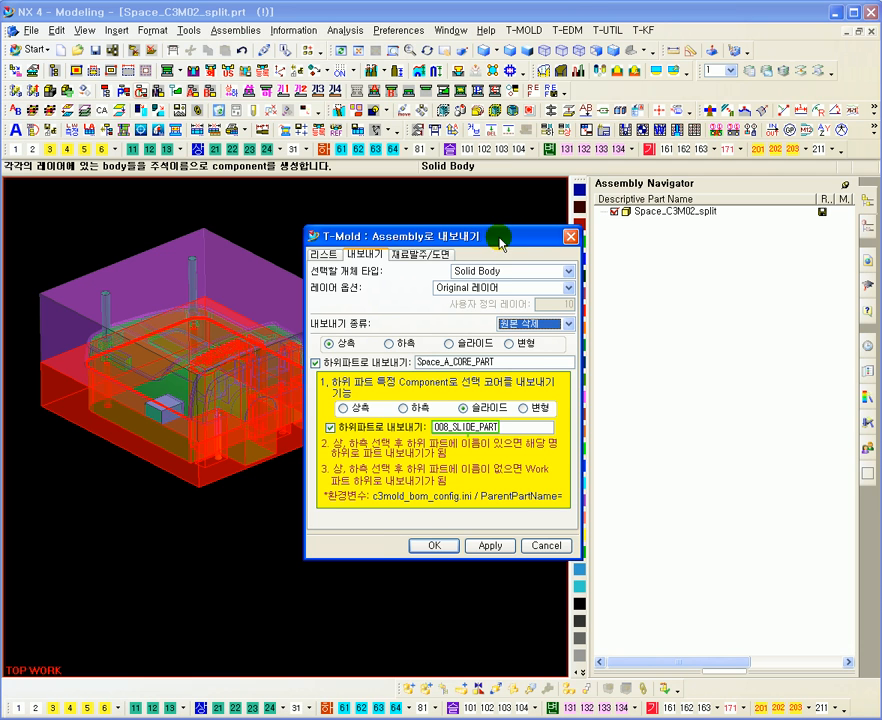
pyautogui.moveTo(497, 240); pyautogui.dragTo(519, 235)
# Step: Set the export type to Not Associate and export the cores on the 하측 side under child part Space_B_CORE_PART
pyautogui.click(553, 318)
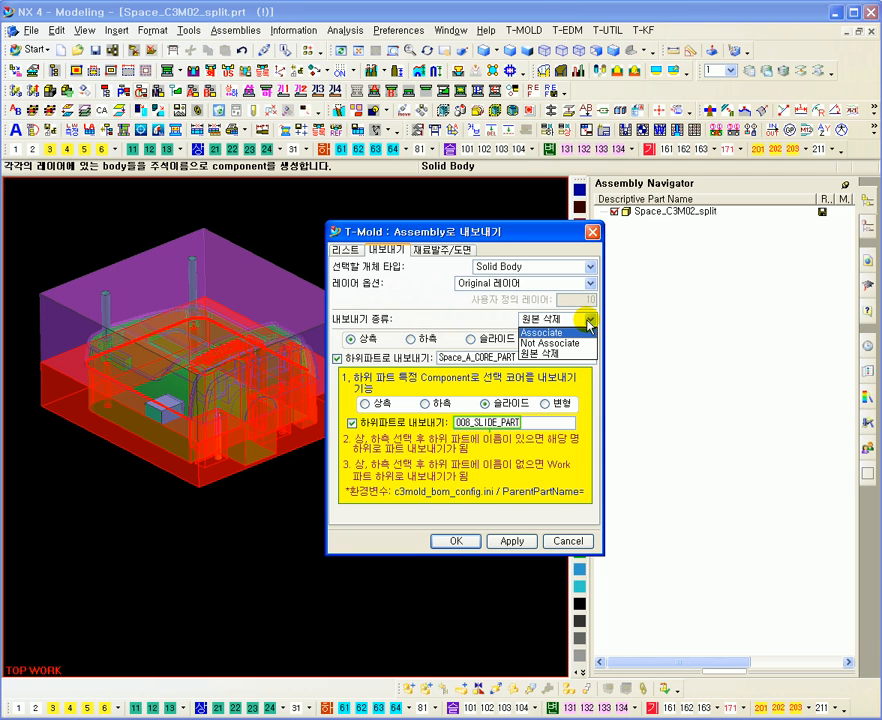
pyautogui.click(569, 349)
pyautogui.moveTo(518, 238); pyautogui.dragTo(576, 251)
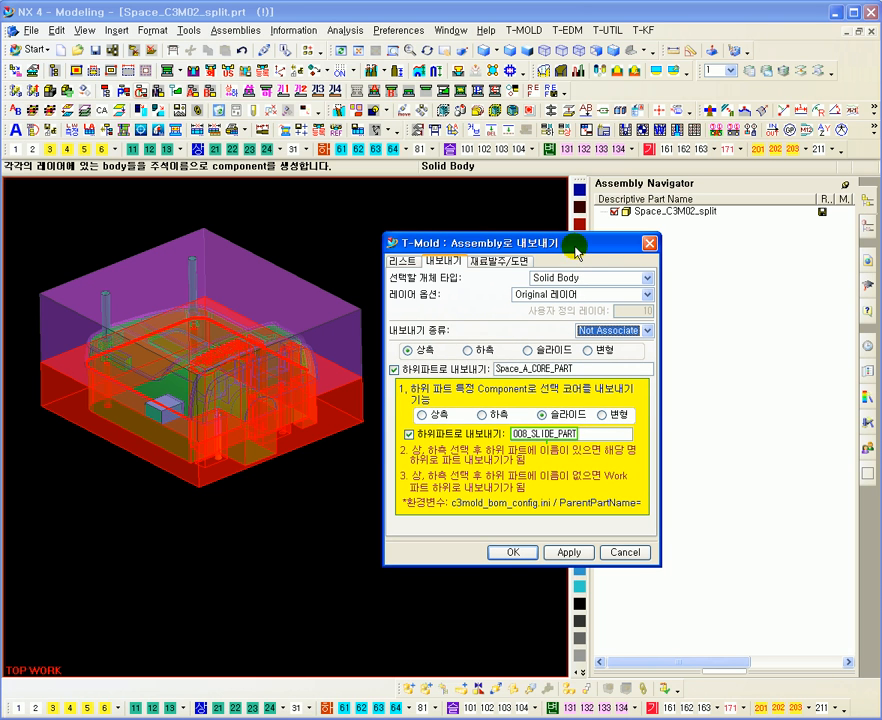
pyautogui.moveTo(311, 427)
pyautogui.mouseDown(button='middle')
pyautogui.moveTo(324, 392)
pyautogui.moveTo(305, 408)
pyautogui.moveTo(307, 435)
pyautogui.moveTo(299, 417)
pyautogui.moveTo(303, 429)
pyautogui.mouseUp(button='middle')
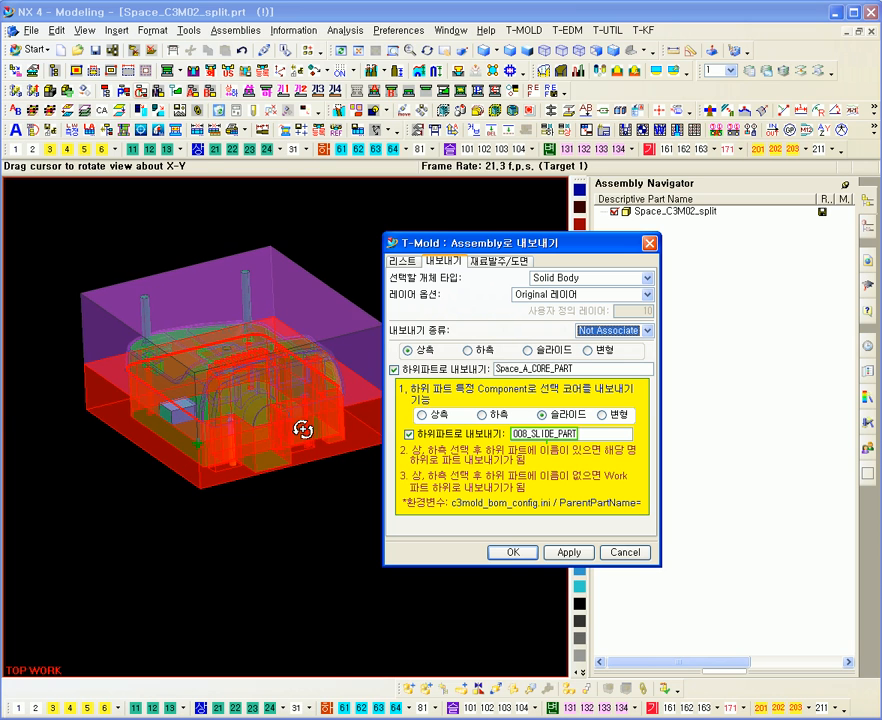
pyautogui.click(468, 351)
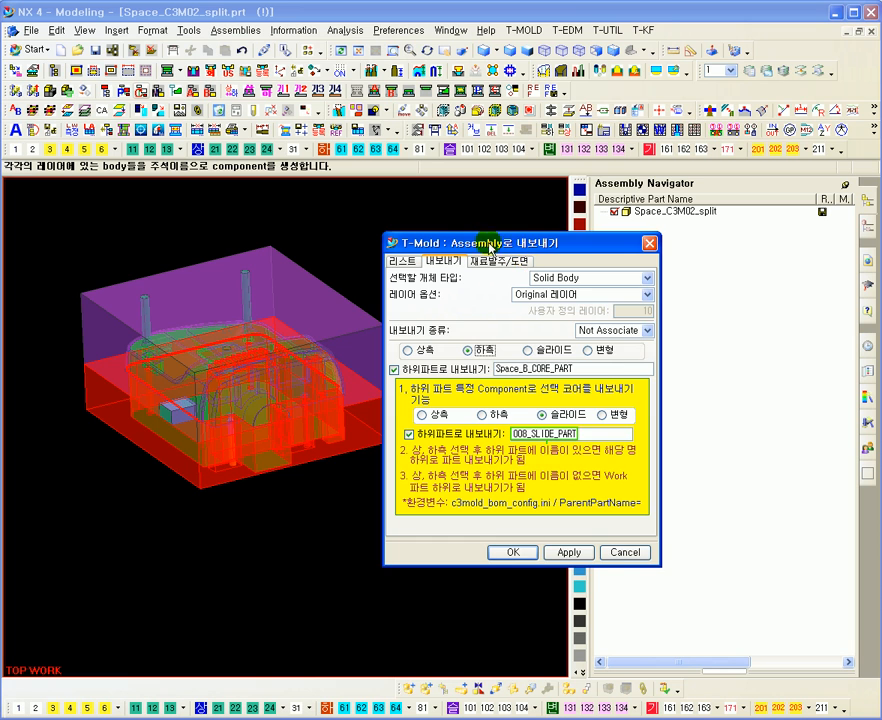
pyautogui.moveTo(500, 230); pyautogui.dragTo(450, 225)
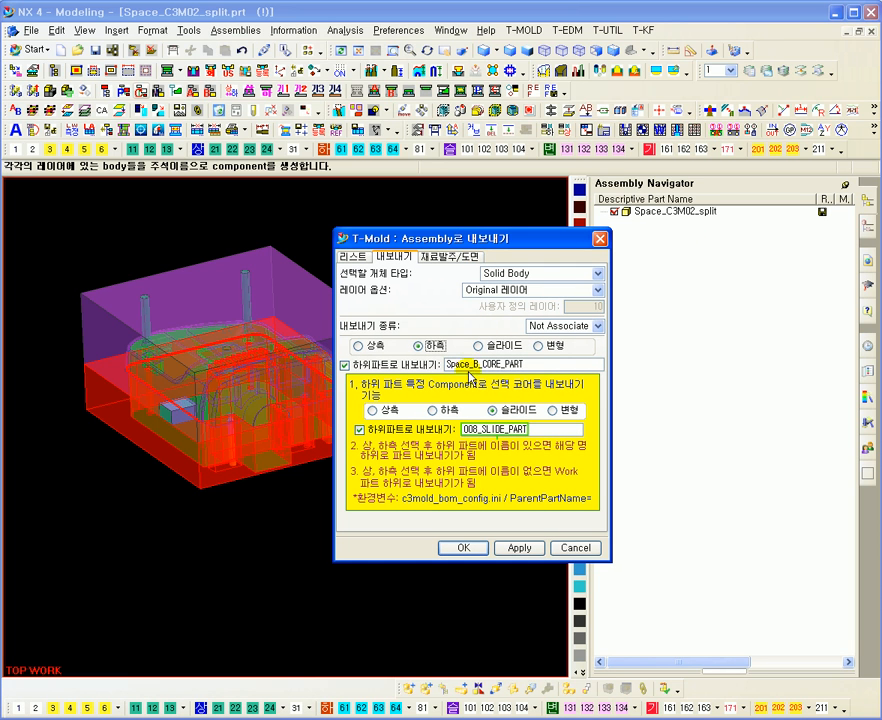
# Step: Examine the child part name under which the 하측 cores are exported, including its side letter
pyautogui.moveTo(528, 364); pyautogui.dragTo(448, 364)
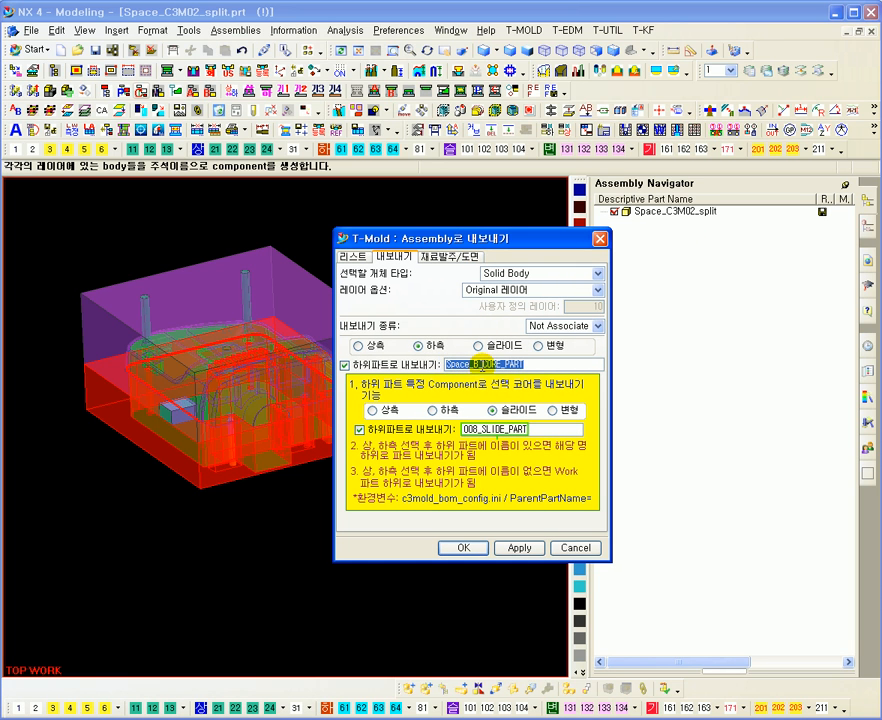
pyautogui.click(476, 364)
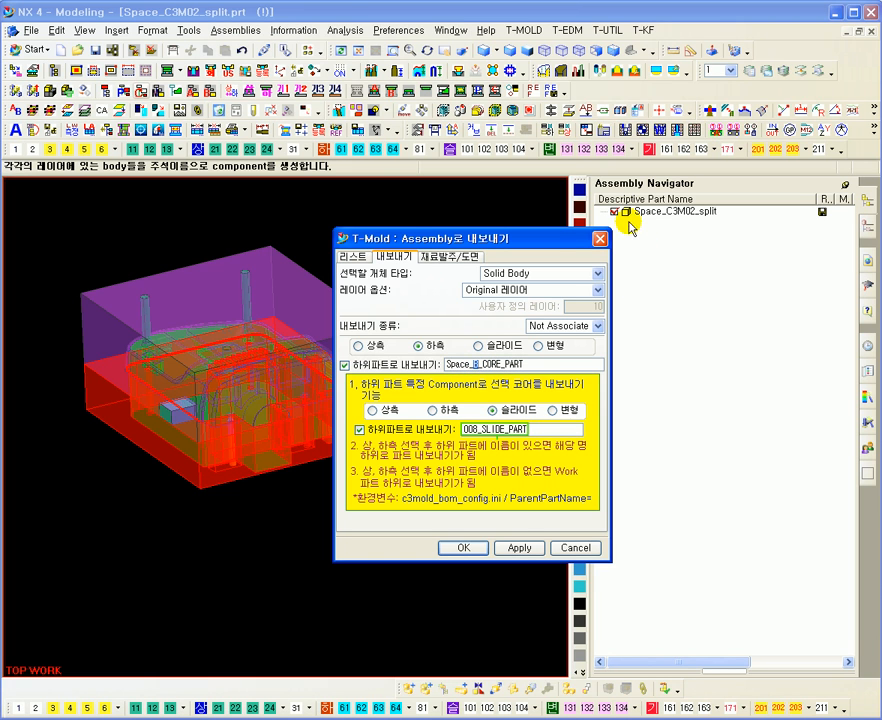
pyautogui.moveTo(524, 364); pyautogui.dragTo(455, 362)
pyautogui.click(530, 364)
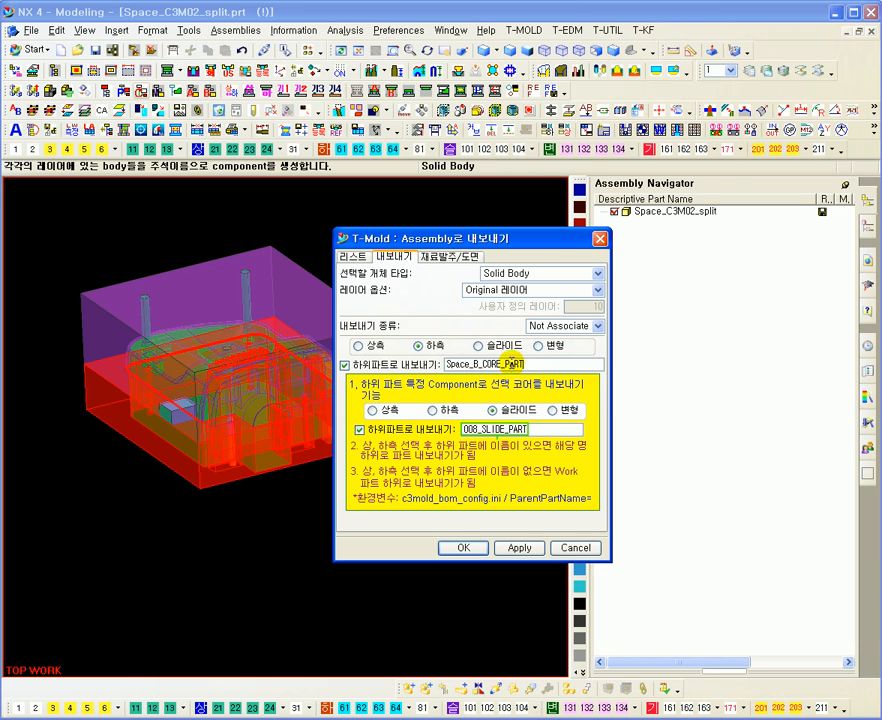
pyautogui.moveTo(471, 365); pyautogui.dragTo(478, 366)
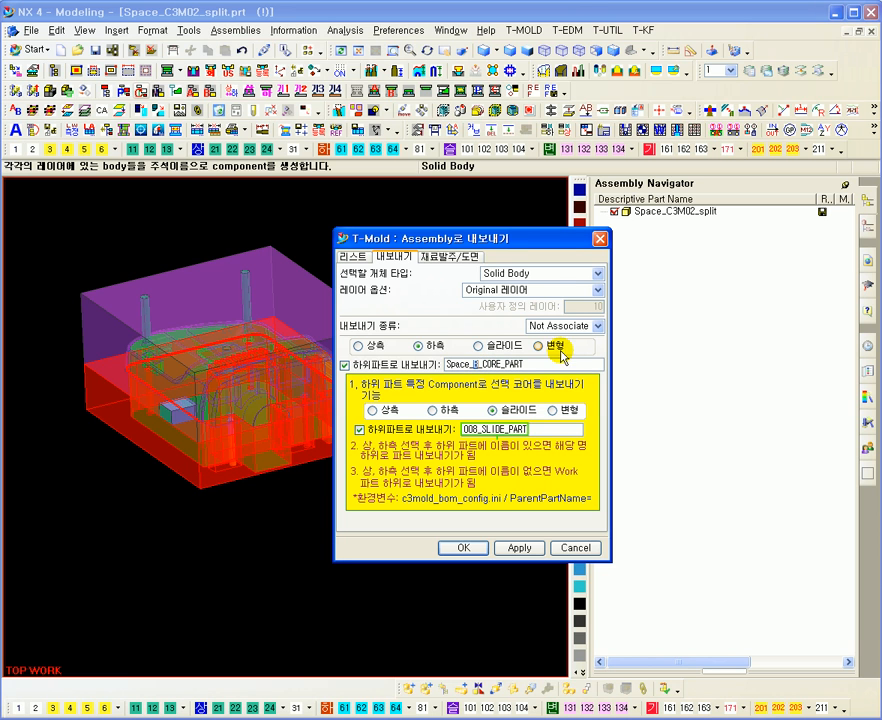
pyautogui.moveTo(478, 236); pyautogui.dragTo(433, 230)
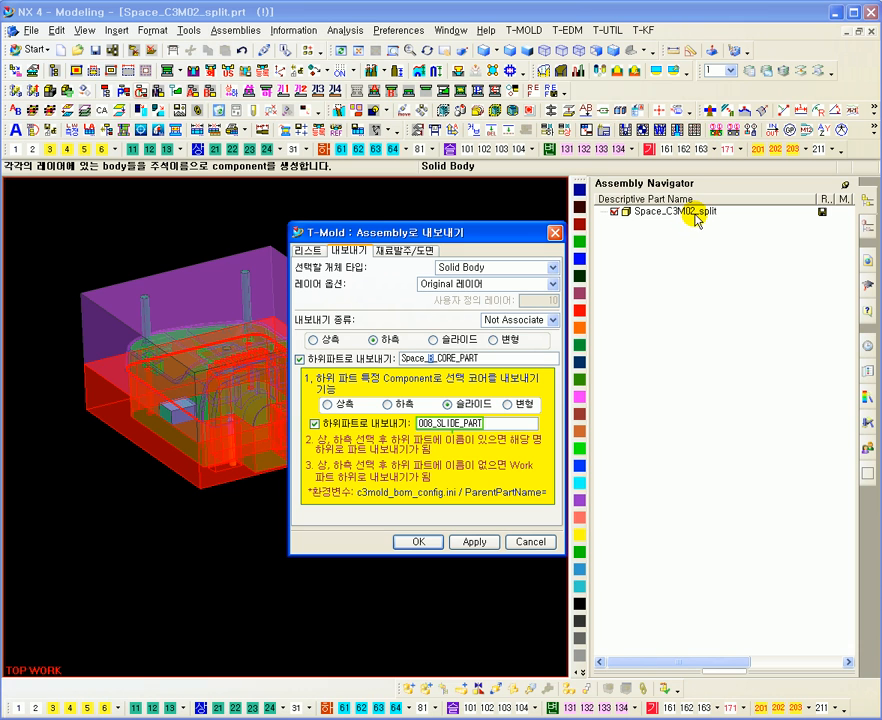
pyautogui.doubleClick(445, 359)
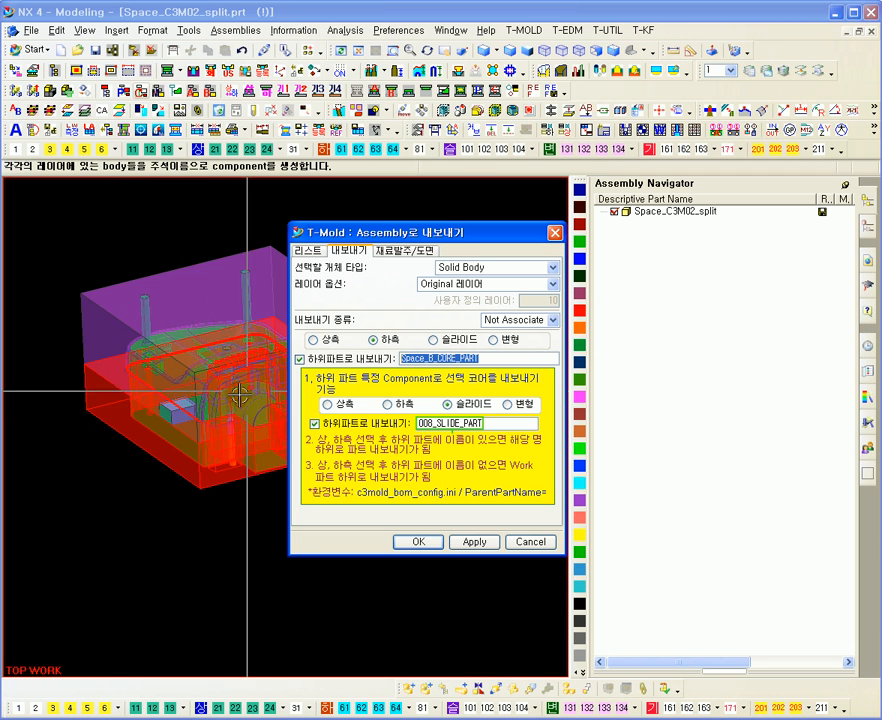
pyautogui.moveTo(445, 236); pyautogui.dragTo(462, 202)
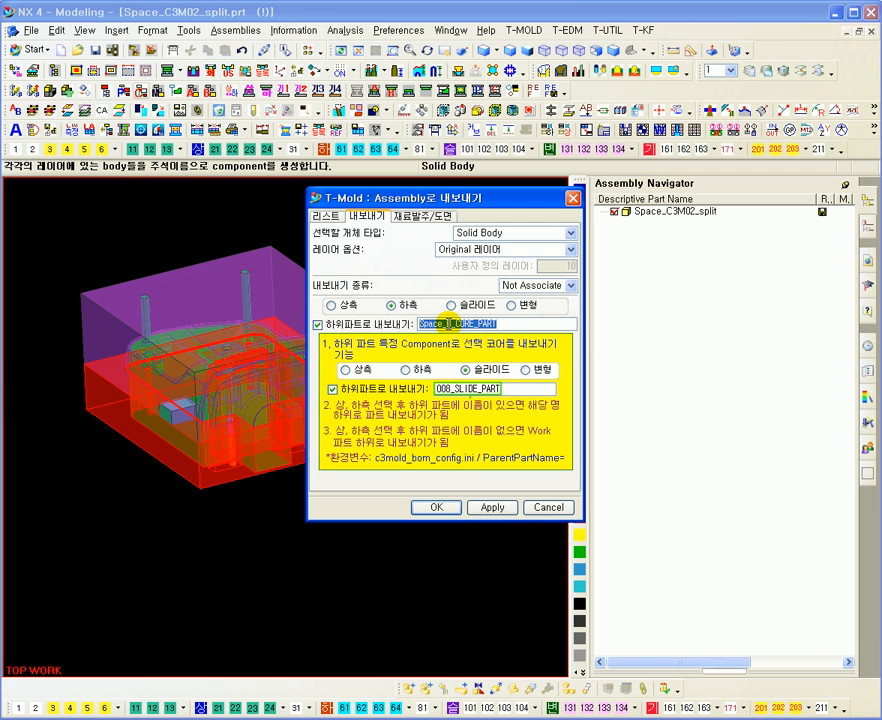
pyautogui.click(449, 323)
pyautogui.moveTo(502, 195); pyautogui.dragTo(529, 225)
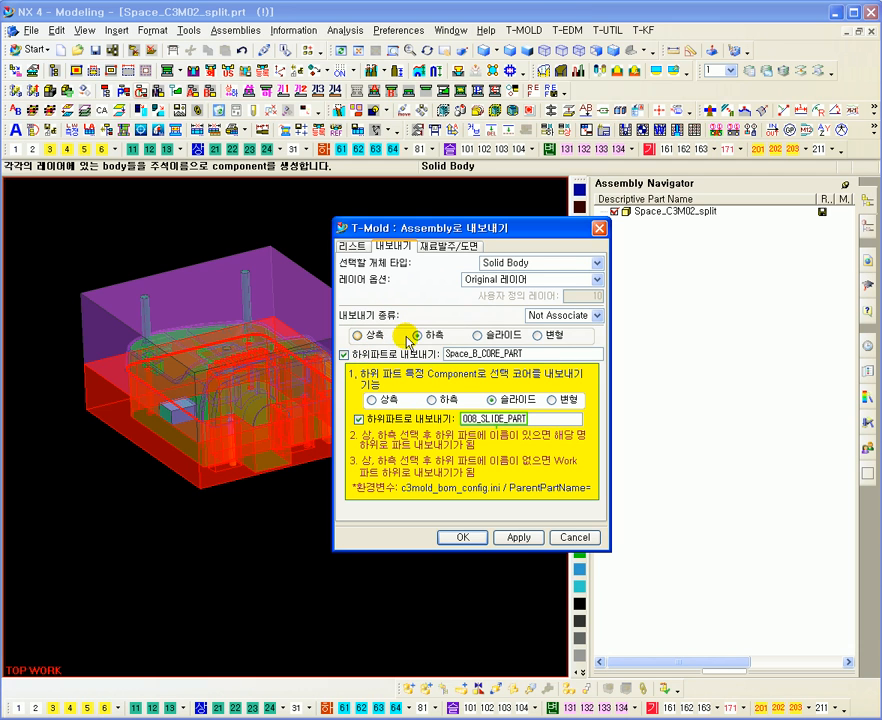
# Step: In the material order and drawing options, set the automatic BOM entry's category (분류) to 코어
pyautogui.click(446, 248)
pyautogui.moveTo(471, 228); pyautogui.dragTo(467, 174)
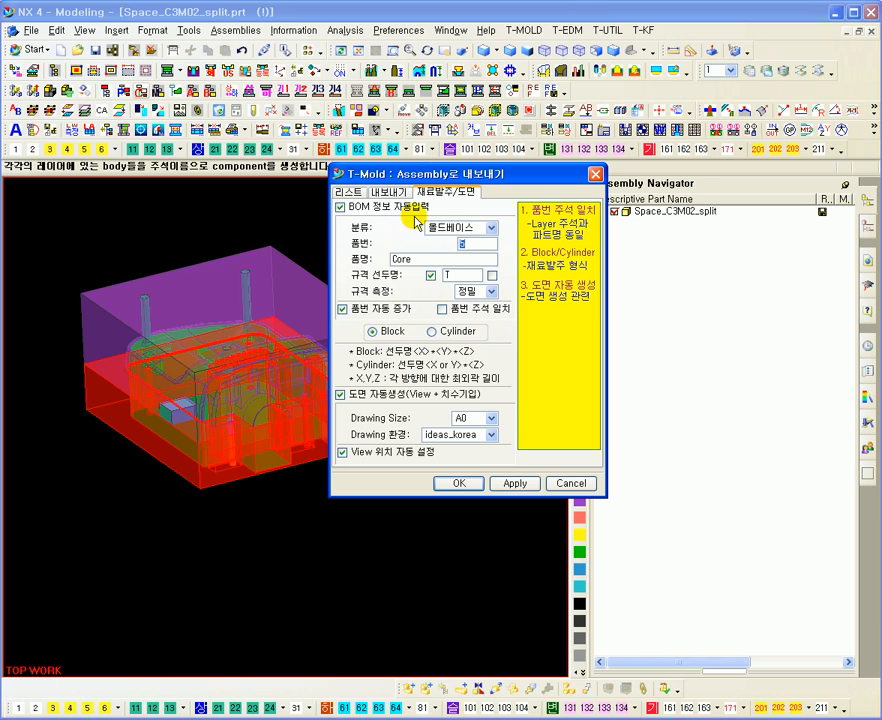
pyautogui.moveTo(457, 175); pyautogui.dragTo(458, 235)
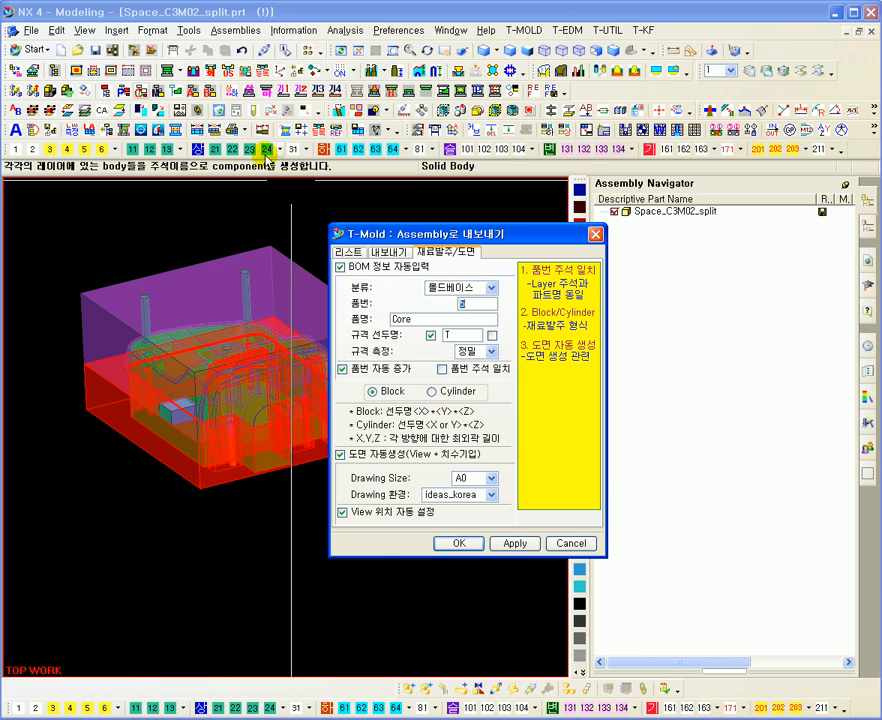
pyautogui.click(445, 290)
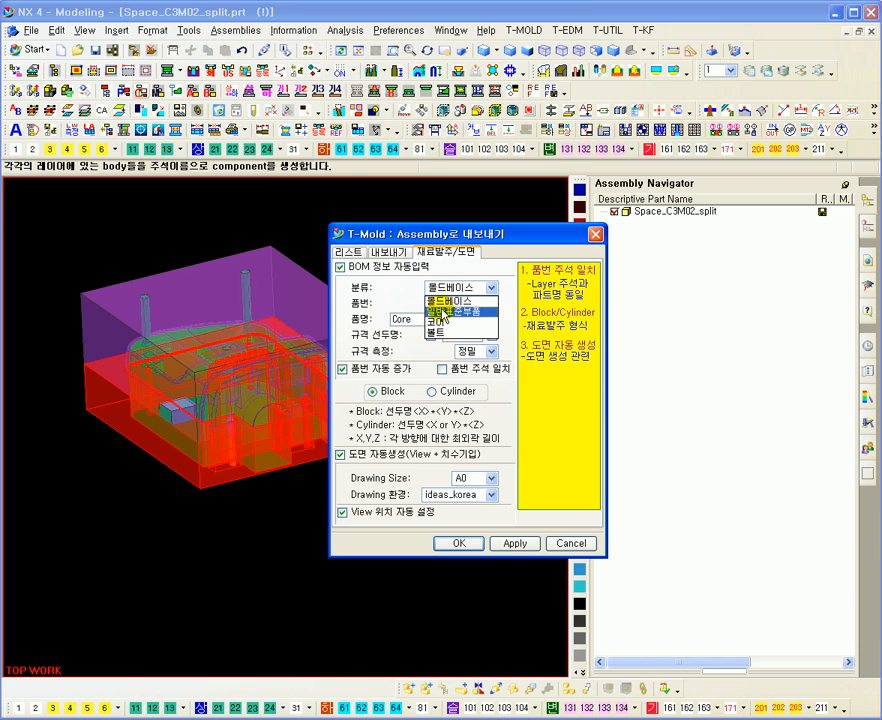
pyautogui.click(445, 322)
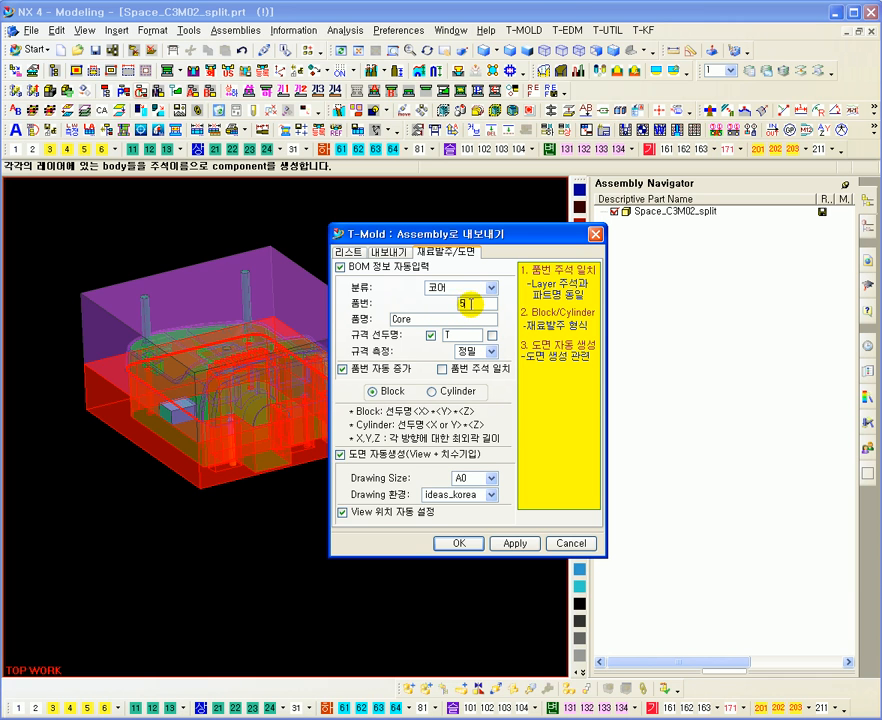
pyautogui.doubleClick(405, 319)
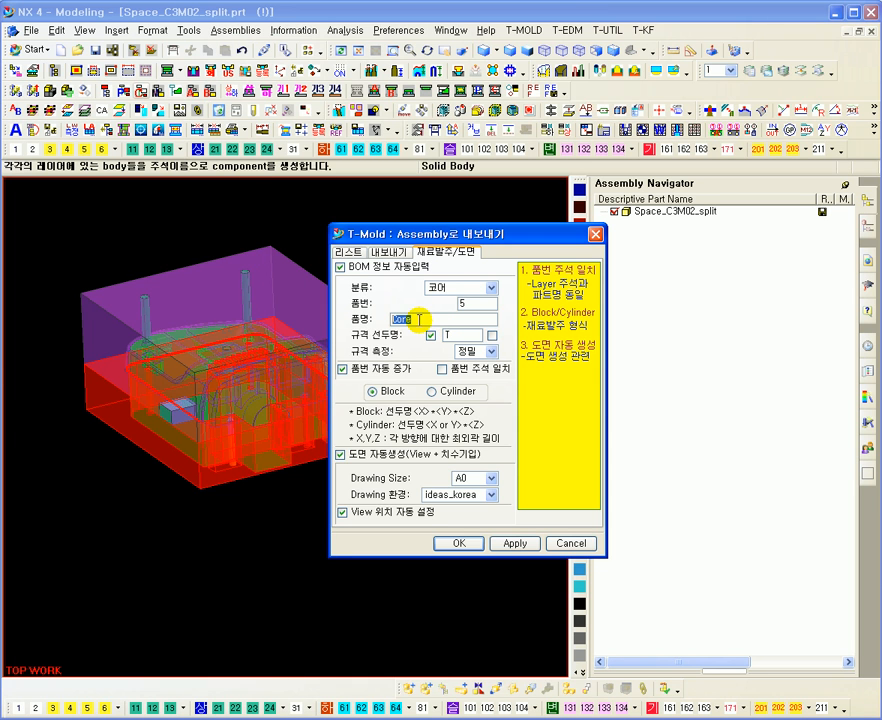
pyautogui.moveTo(422, 238); pyautogui.dragTo(429, 233)
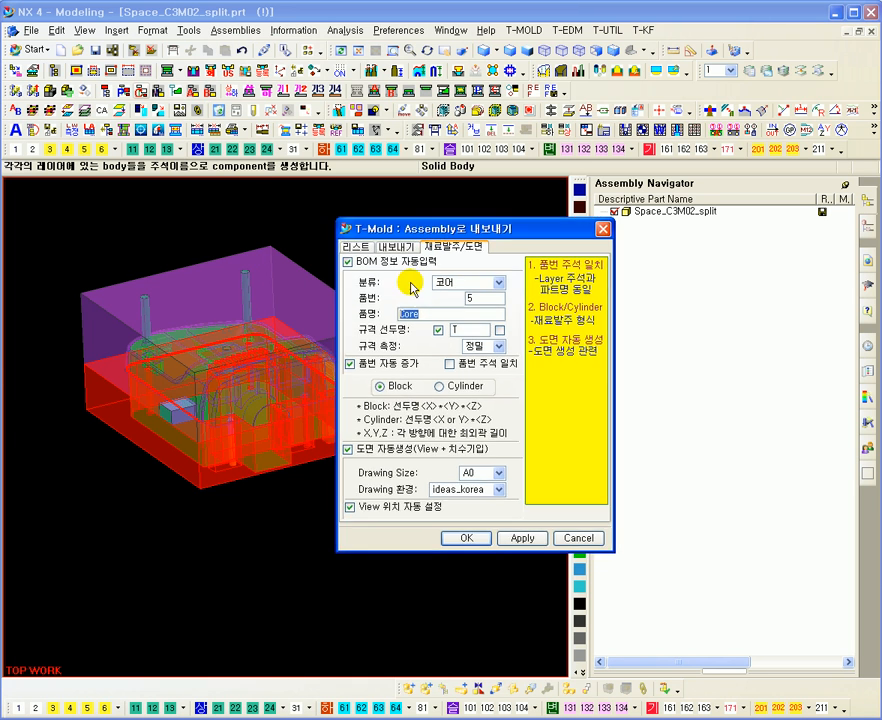
pyautogui.doubleClick(434, 314)
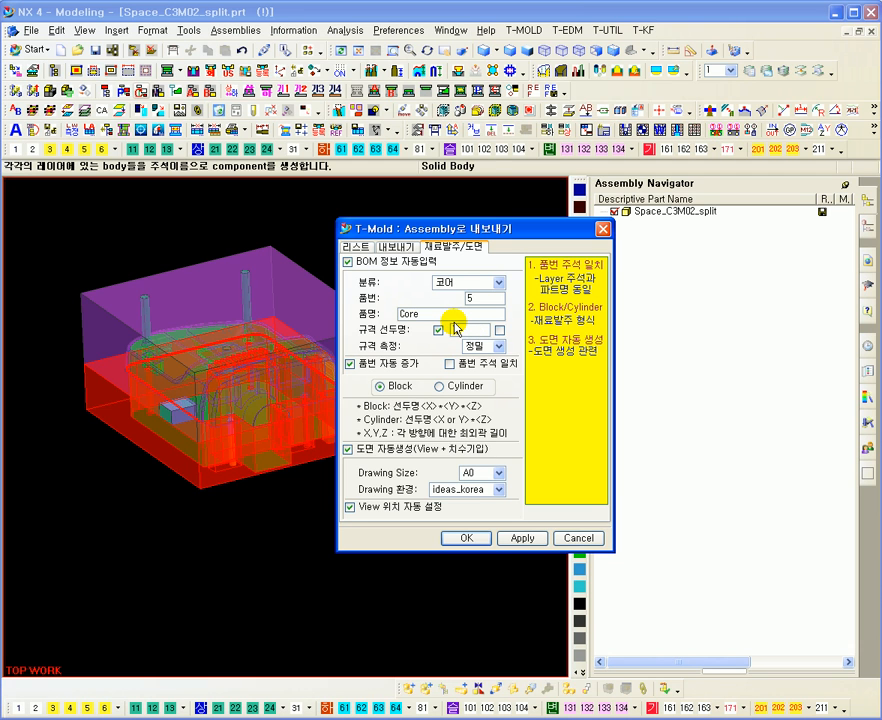
pyautogui.moveTo(462, 330); pyautogui.dragTo(452, 330)
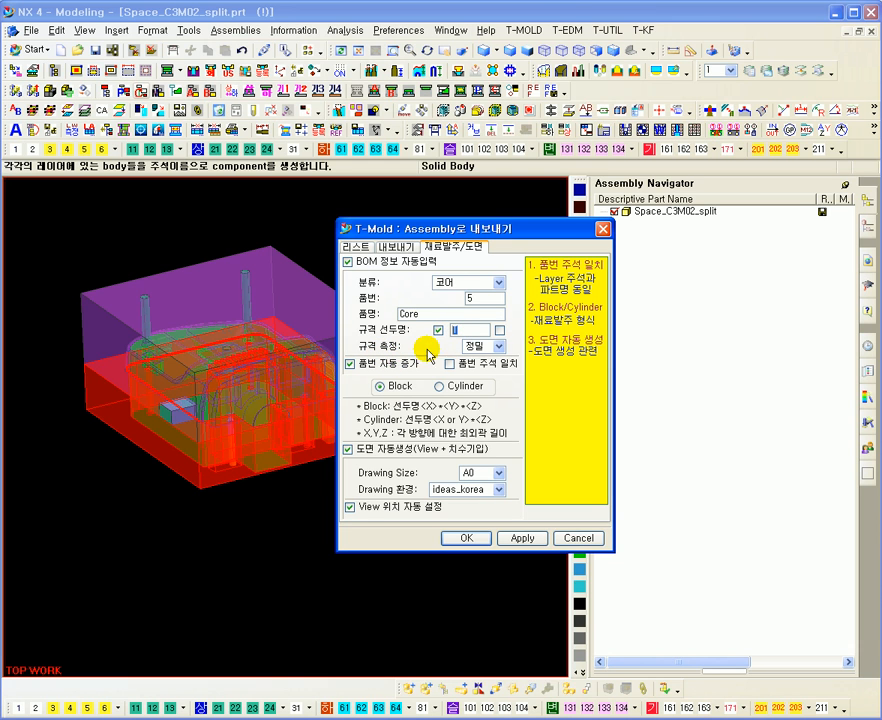
# Step: Try Z올림 as the size measurement method (규격 측정) and restore it to 정밀
pyautogui.click(497, 347)
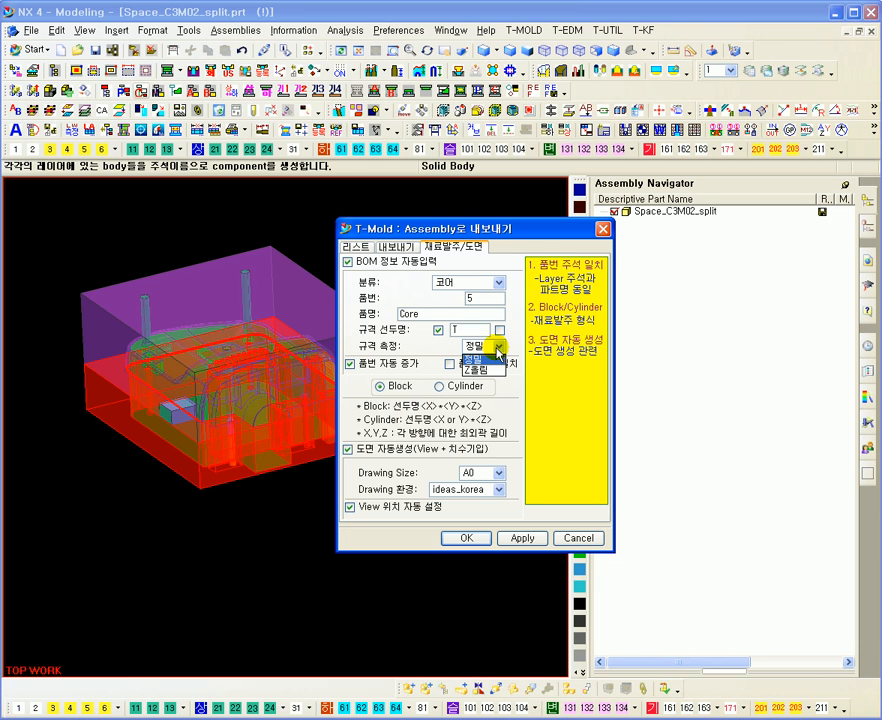
pyautogui.click(477, 369)
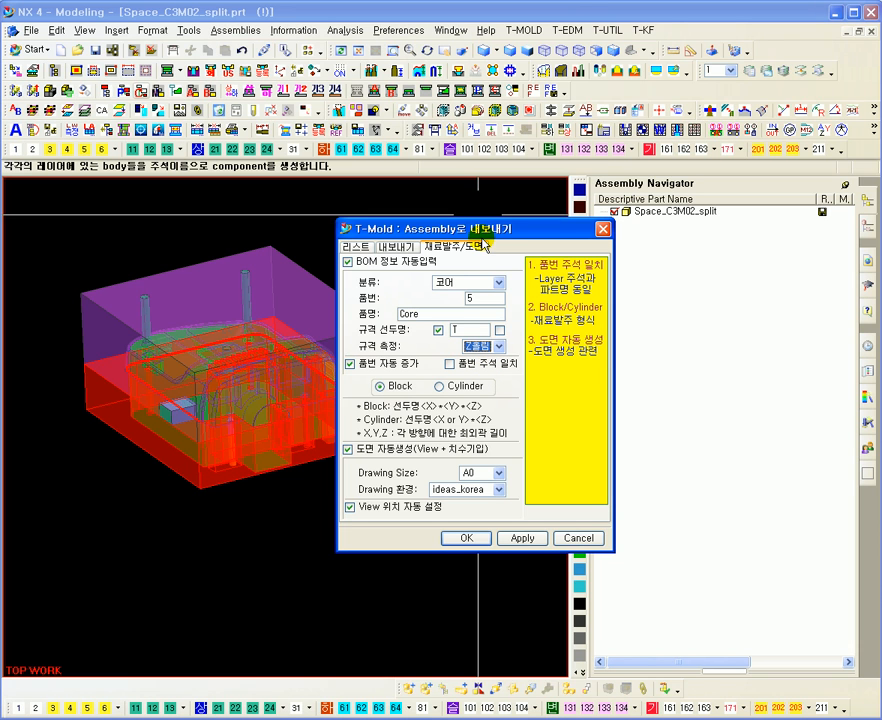
pyautogui.moveTo(485, 235); pyautogui.dragTo(491, 227)
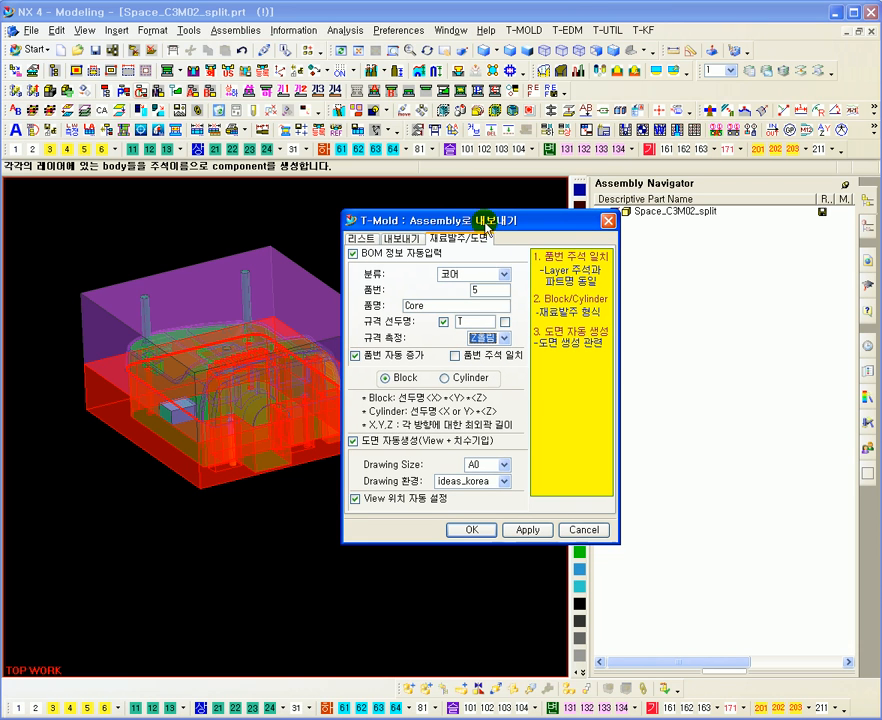
pyautogui.click(505, 341)
pyautogui.click(493, 352)
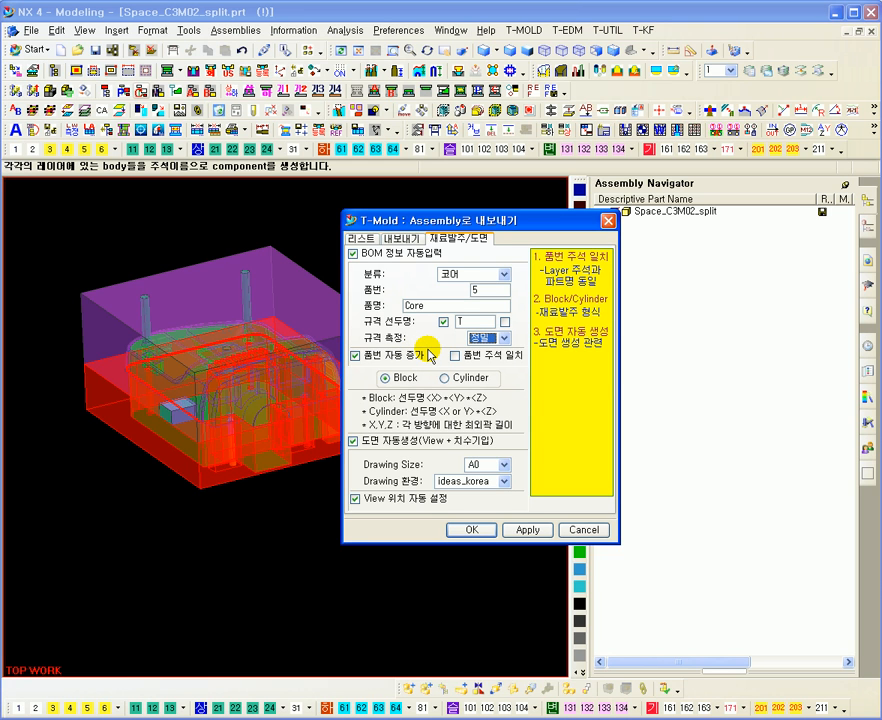
# Step: Make the BOM part numbers match the layer annotations (품번 주석 일치) instead of increasing automatically
pyautogui.click(456, 356)
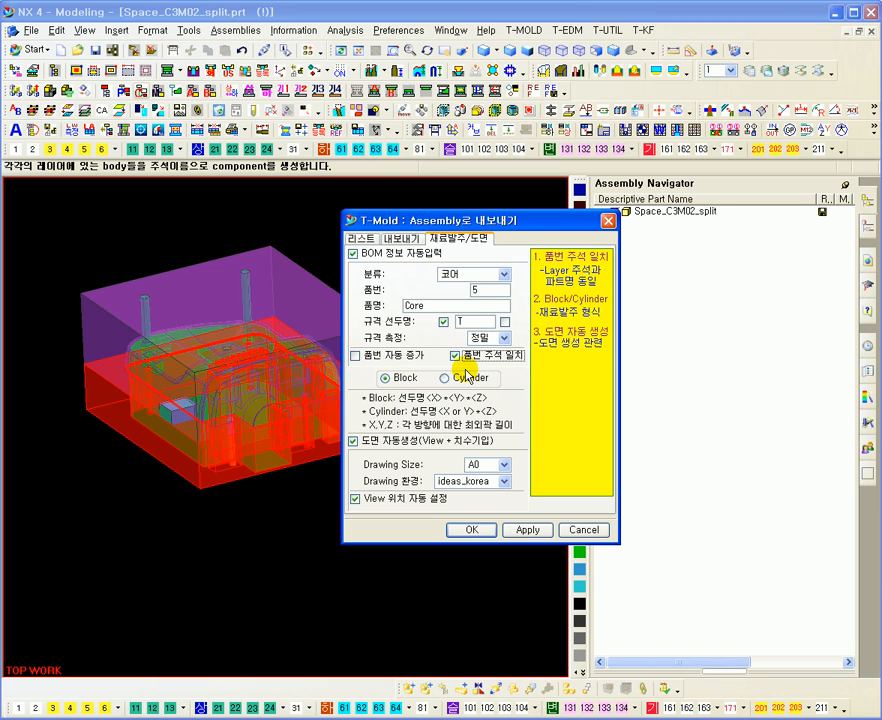
pyautogui.click(355, 357)
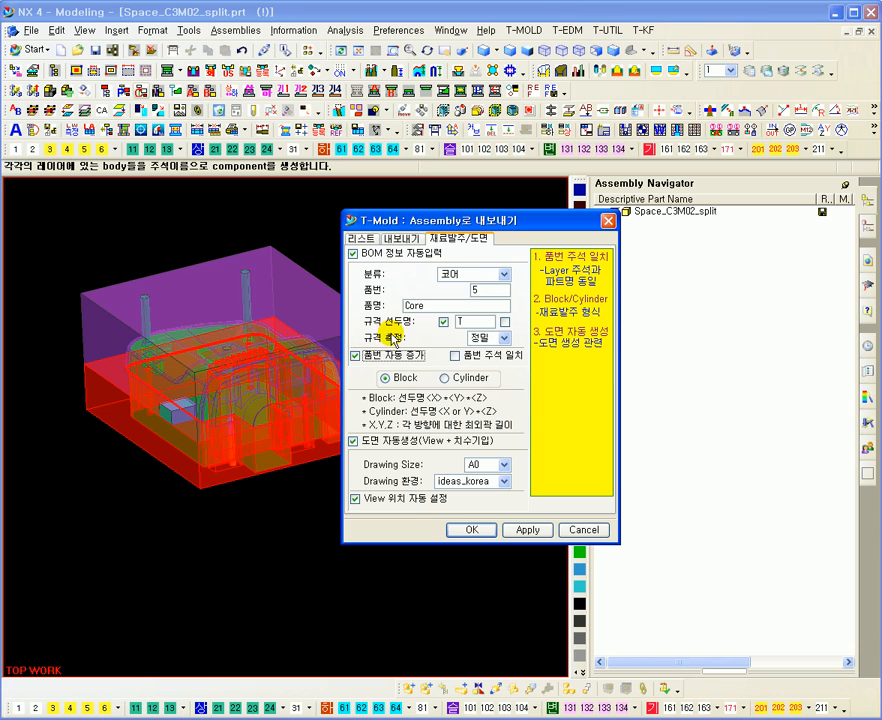
pyautogui.doubleClick(470, 290)
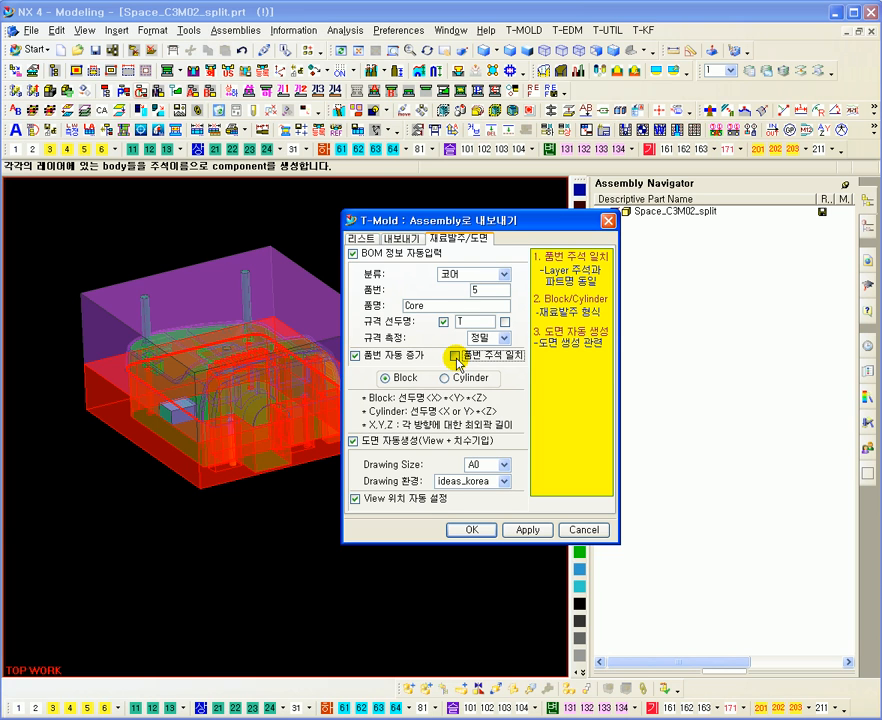
pyautogui.click(455, 356)
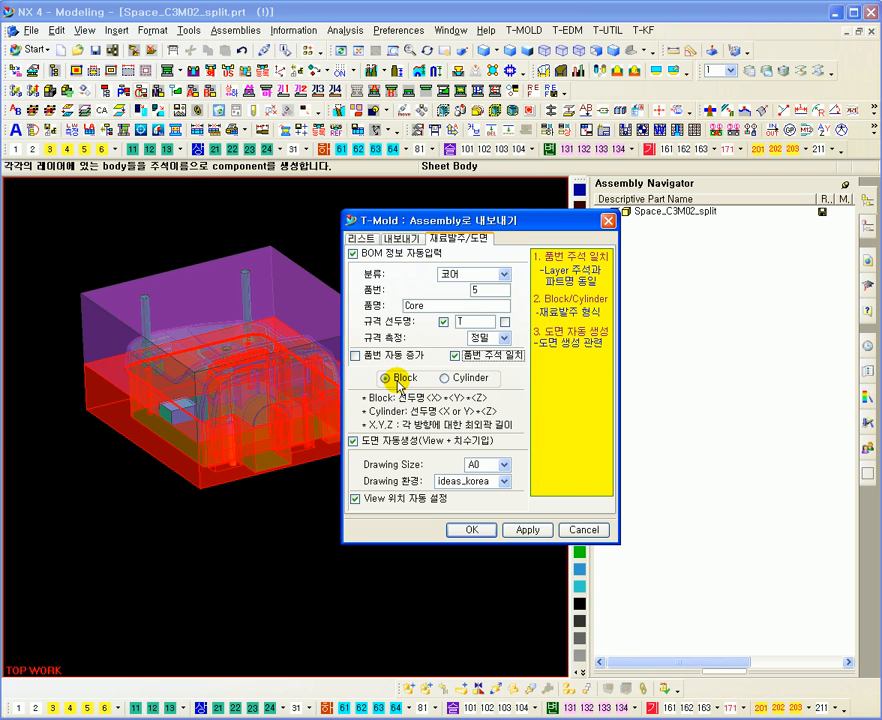
# Step: Try Cylinder as the material order shape and restore it to Block
pyautogui.click(445, 379)
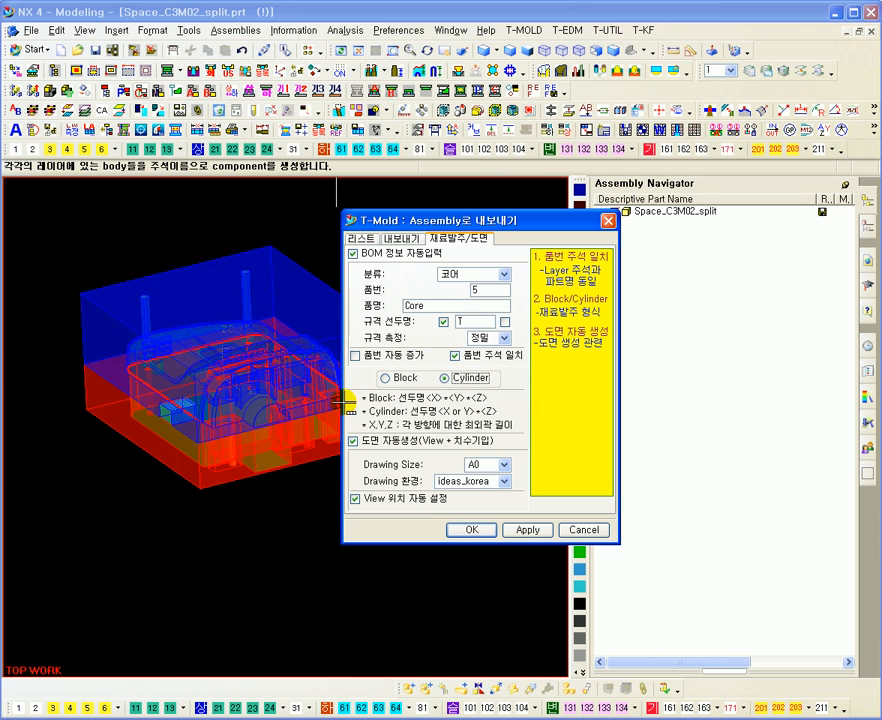
pyautogui.click(386, 378)
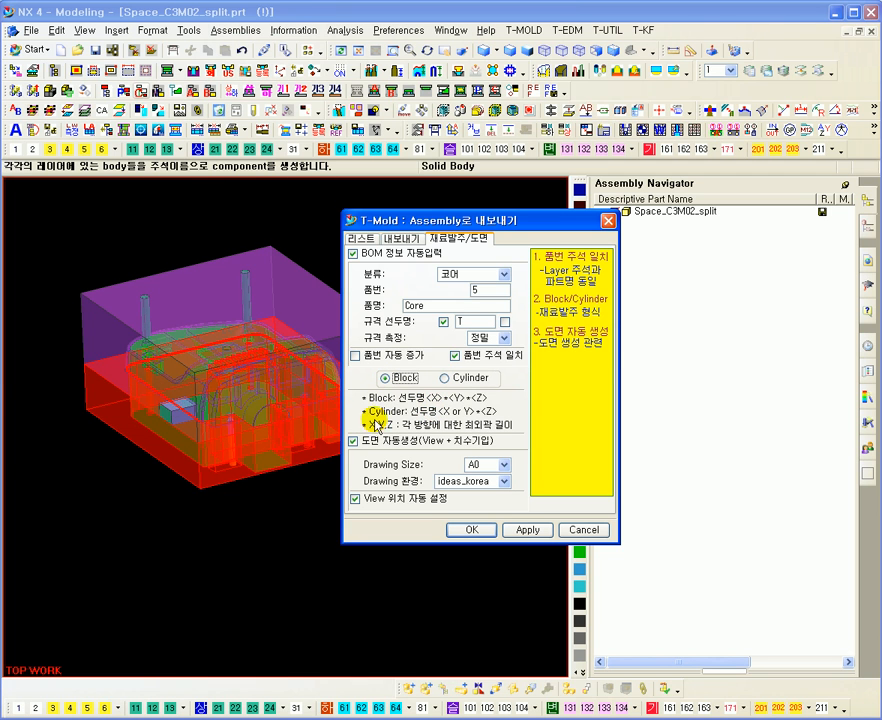
pyautogui.moveTo(221, 520); pyautogui.dragTo(220, 492, button='middle')
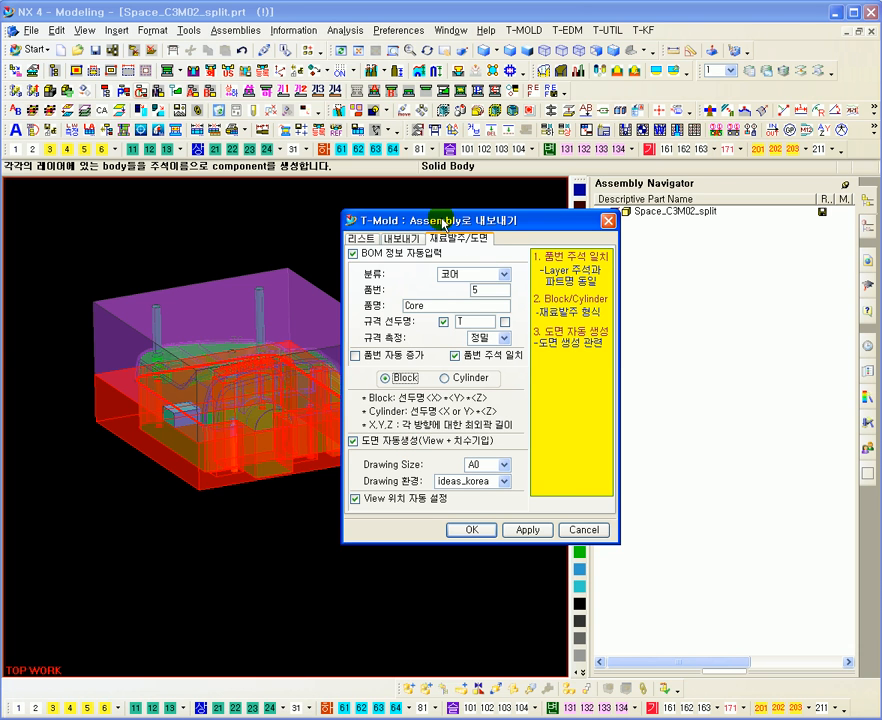
pyautogui.moveTo(443, 223); pyautogui.dragTo(475, 214)
pyautogui.moveTo(285, 480)
pyautogui.mouseDown(button='middle')
pyautogui.moveTo(339, 386)
pyautogui.moveTo(280, 500)
pyautogui.moveTo(272, 488)
pyautogui.moveTo(272, 496)
pyautogui.mouseUp(button='middle')
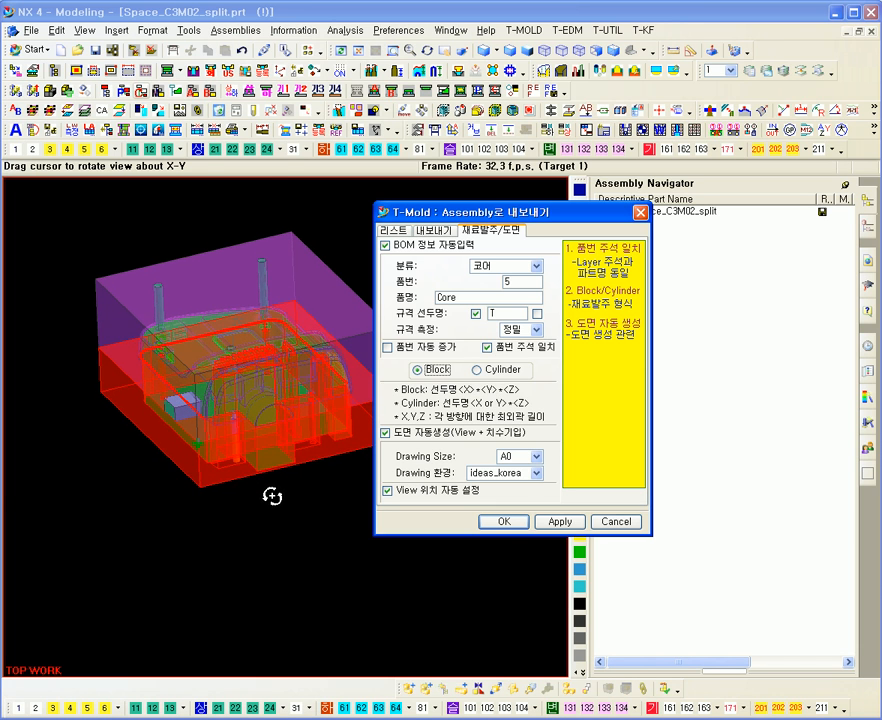
# Step: Keep automatic drawing generation on with drawing size A2 and the ideas_korea environment, and apply the core export
pyautogui.click(396, 434)
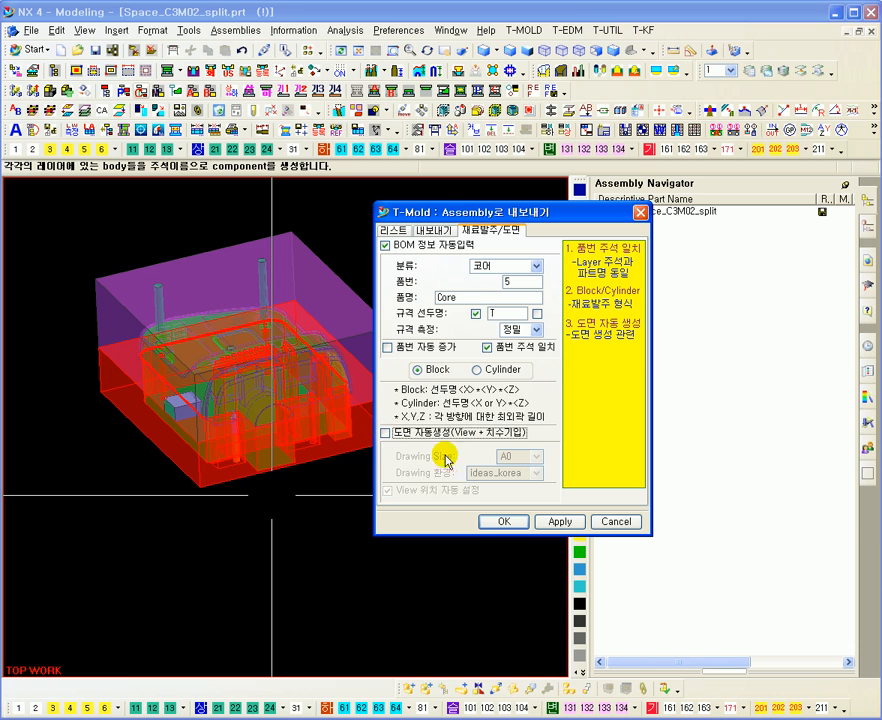
pyautogui.click(387, 434)
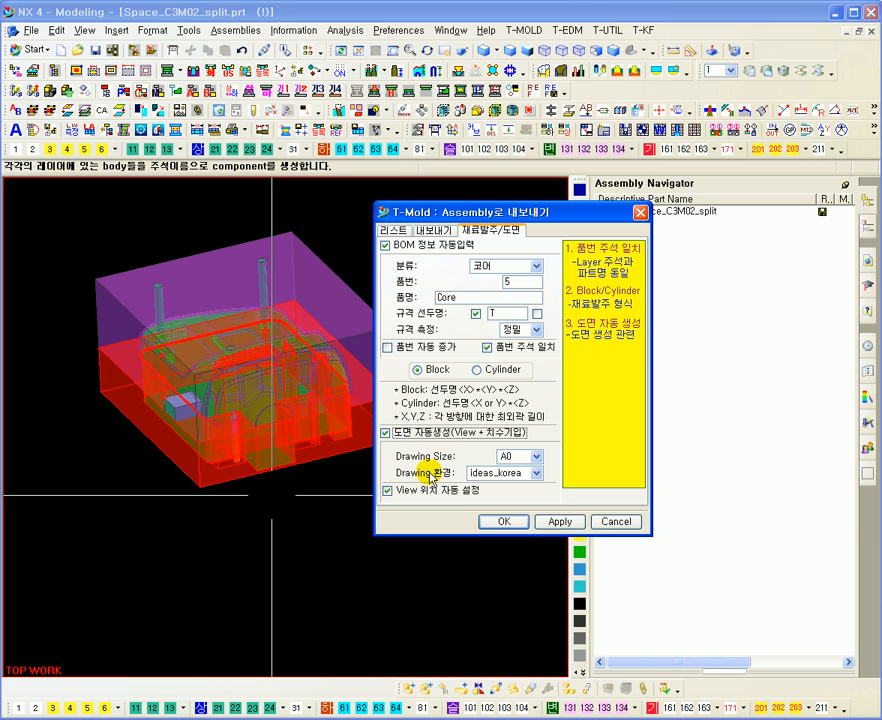
pyautogui.click(536, 456)
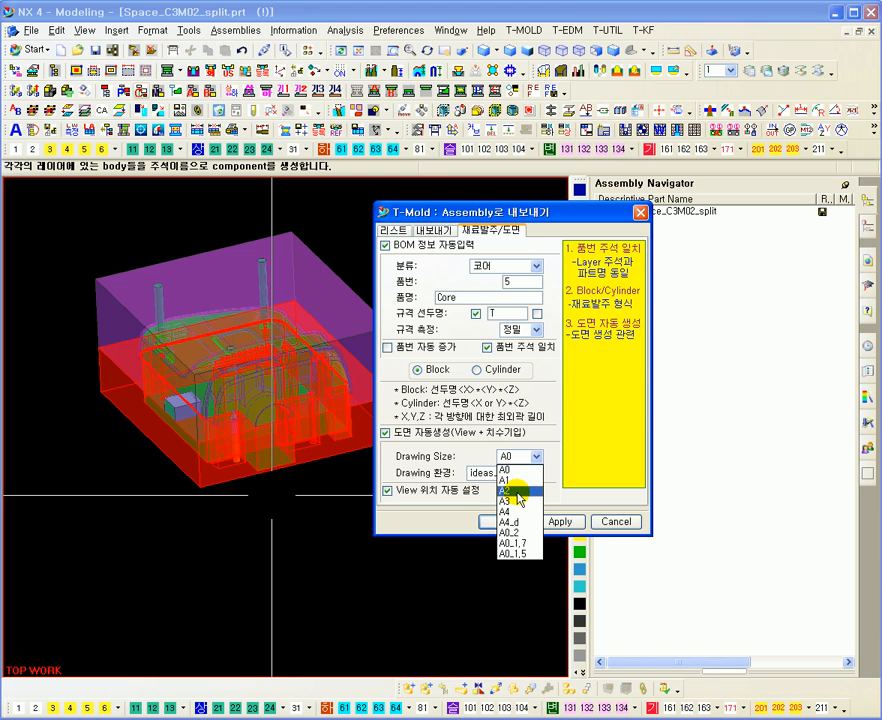
pyautogui.click(512, 491)
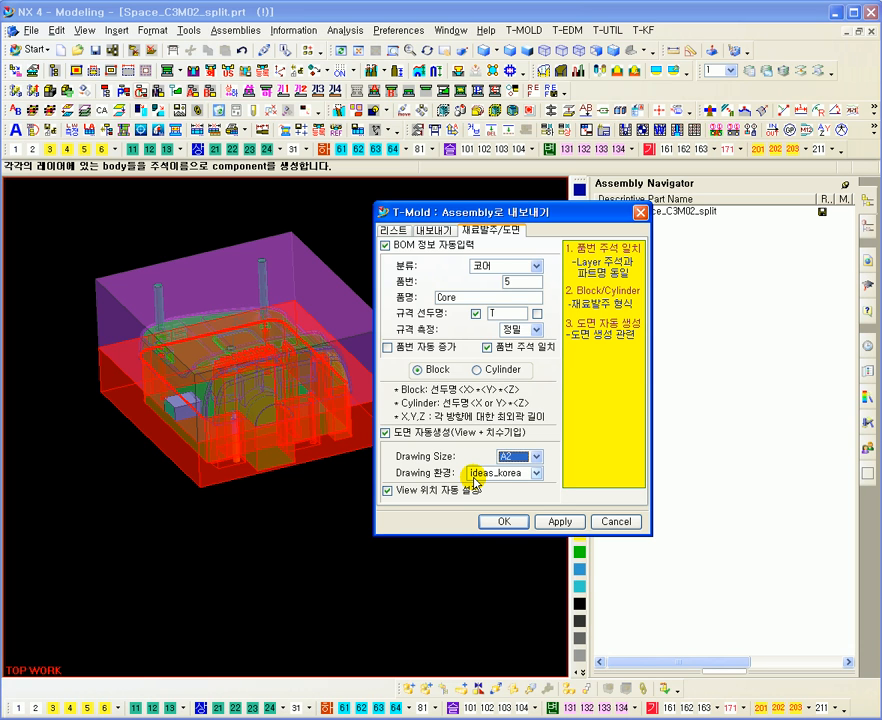
pyautogui.click(484, 481)
pyautogui.click(484, 481)
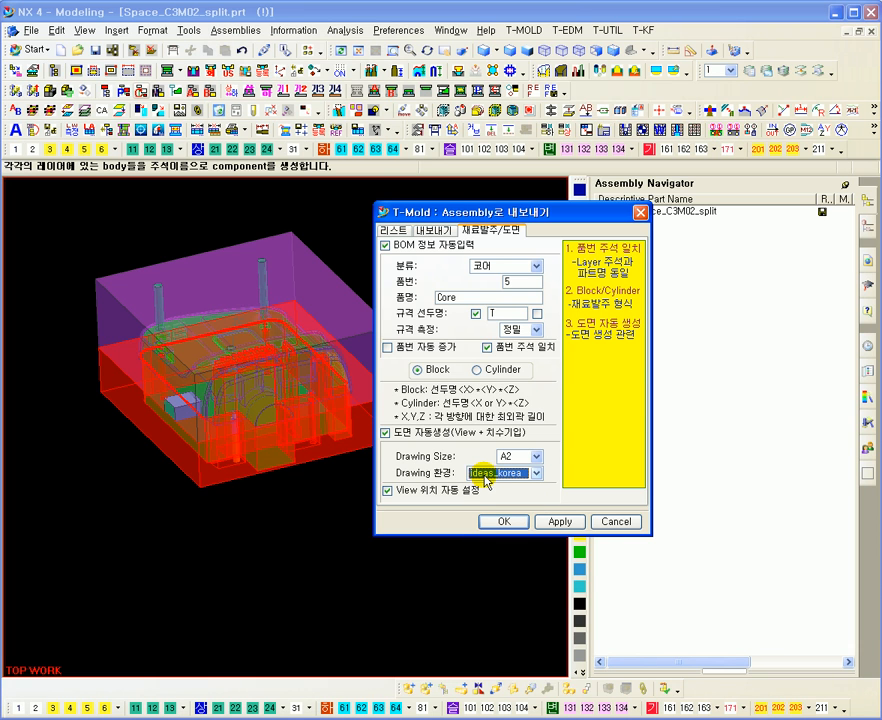
pyautogui.click(486, 481)
pyautogui.click(486, 481)
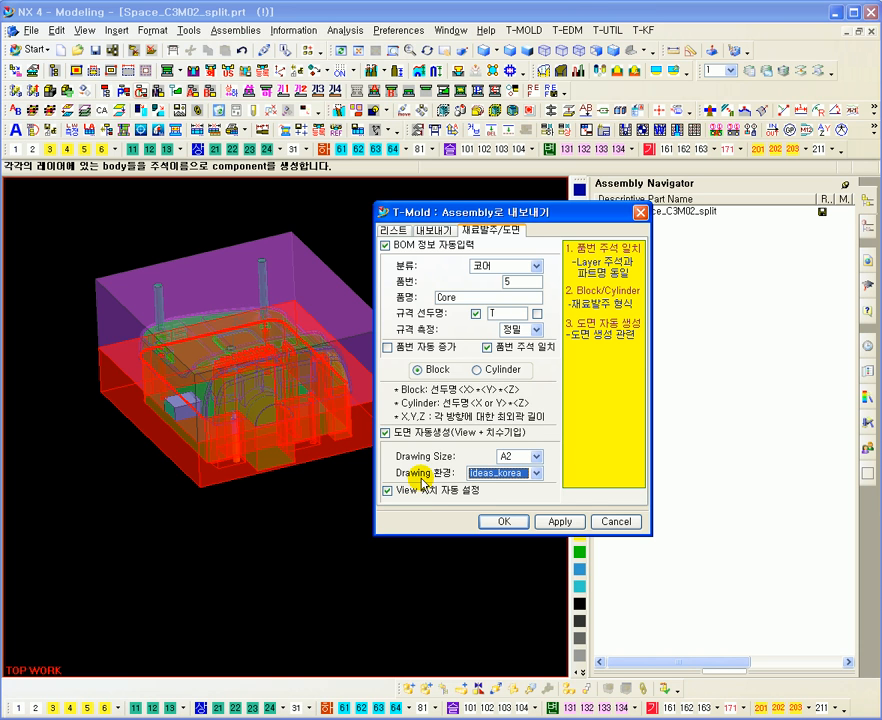
pyautogui.click(281, 465)
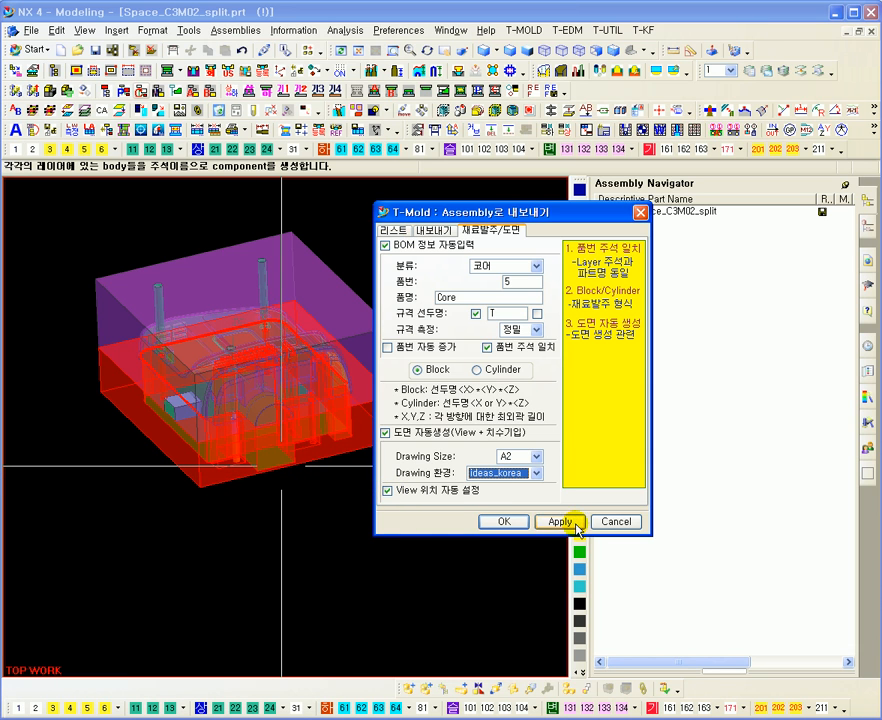
pyautogui.click(563, 521)
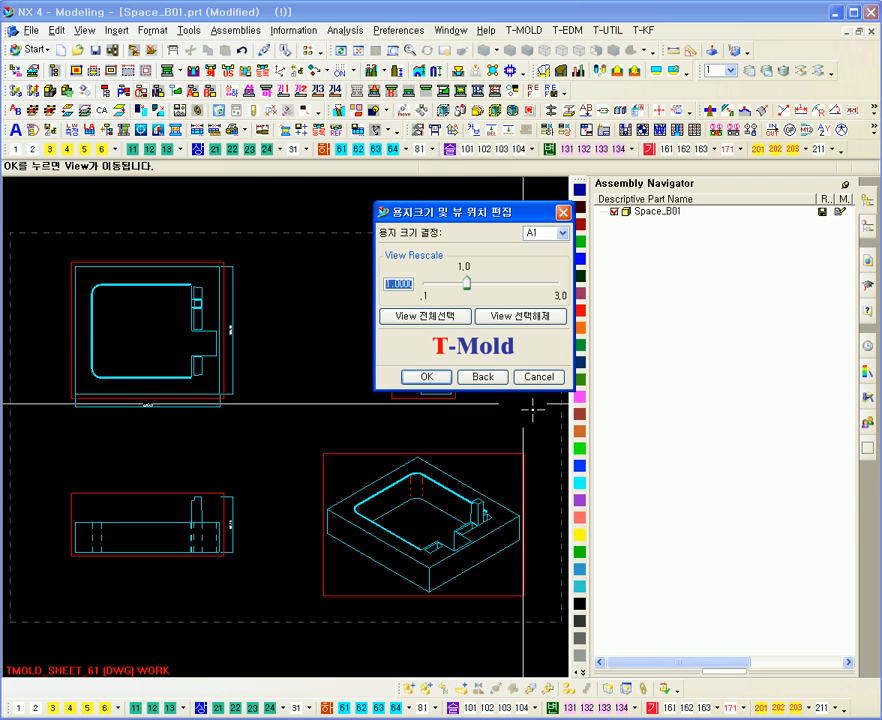
# Step: Rescale the views of the Space_B01 drawing to 0.9 on the A1 sheet and end its sheet size and view position editing
pyautogui.moveTo(257, 450)
pyautogui.keyDown('ctrl'); pyautogui.mouseDown(button='middle')
pyautogui.moveTo(258, 434)
pyautogui.moveTo(255, 450)
pyautogui.mouseUp(button='middle'); pyautogui.keyUp('ctrl')
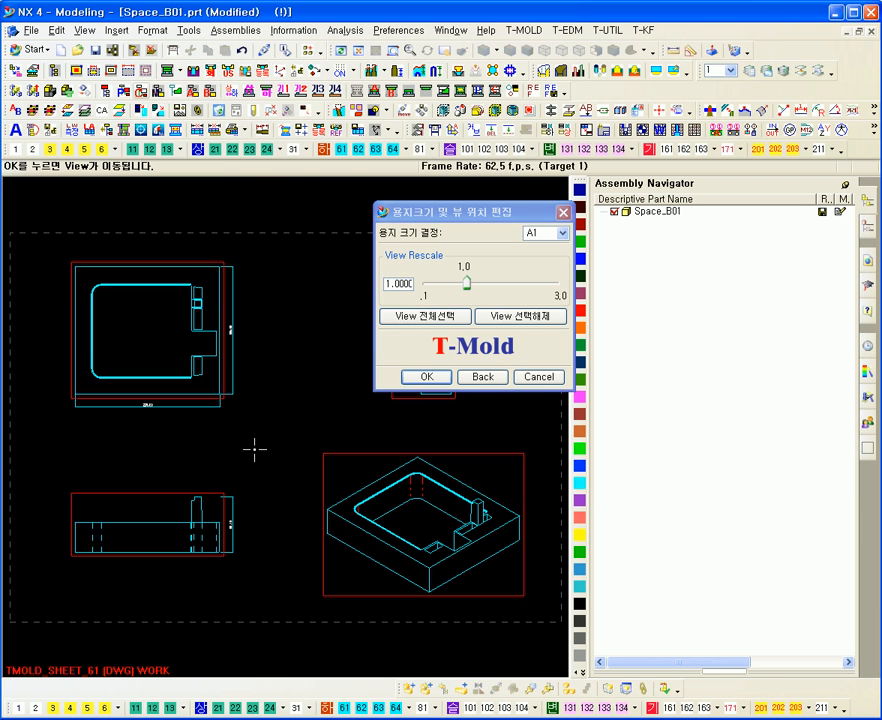
pyautogui.click(440, 213)
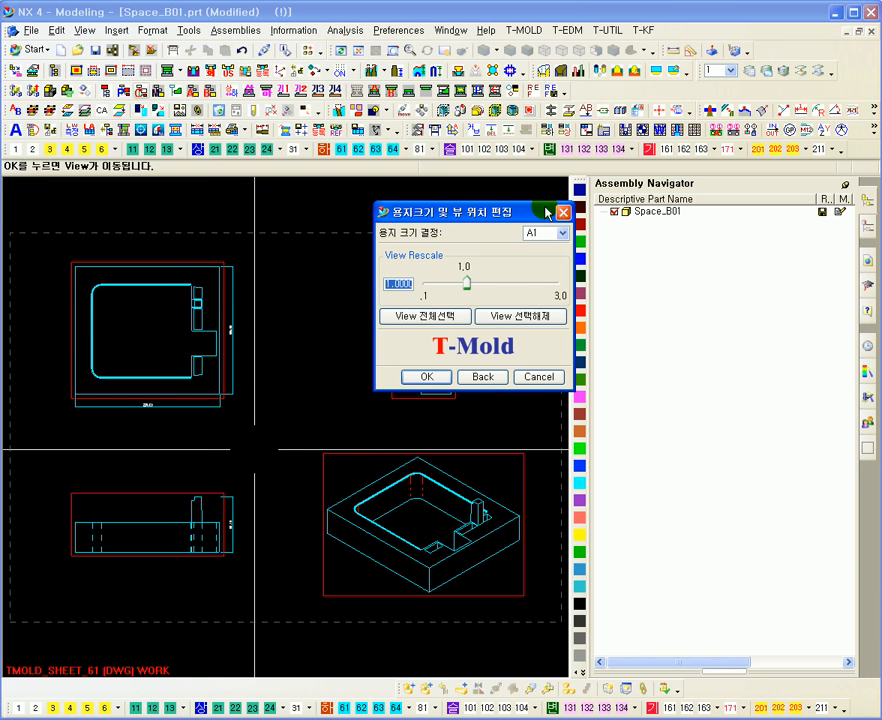
pyautogui.moveTo(548, 213); pyautogui.dragTo(665, 209)
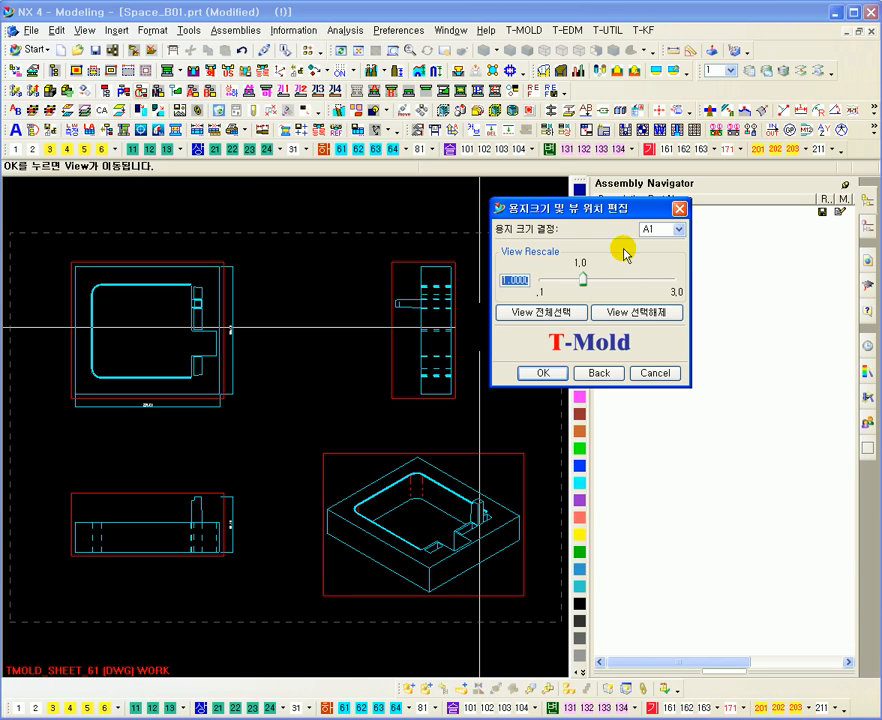
pyautogui.click(681, 233)
pyautogui.click(682, 234)
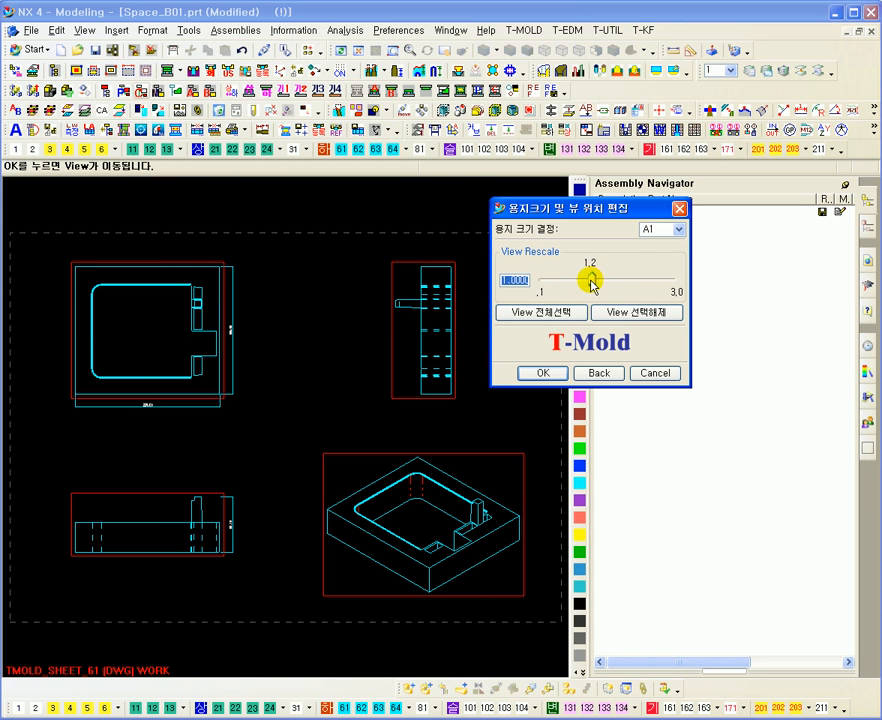
pyautogui.moveTo(580, 284); pyautogui.dragTo(576, 281)
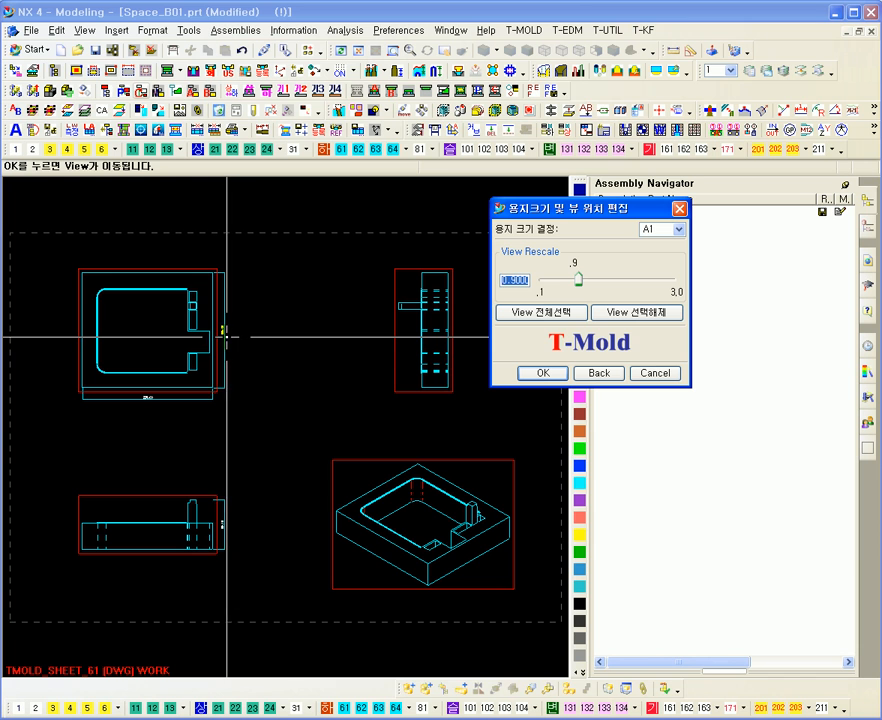
pyautogui.click(643, 373)
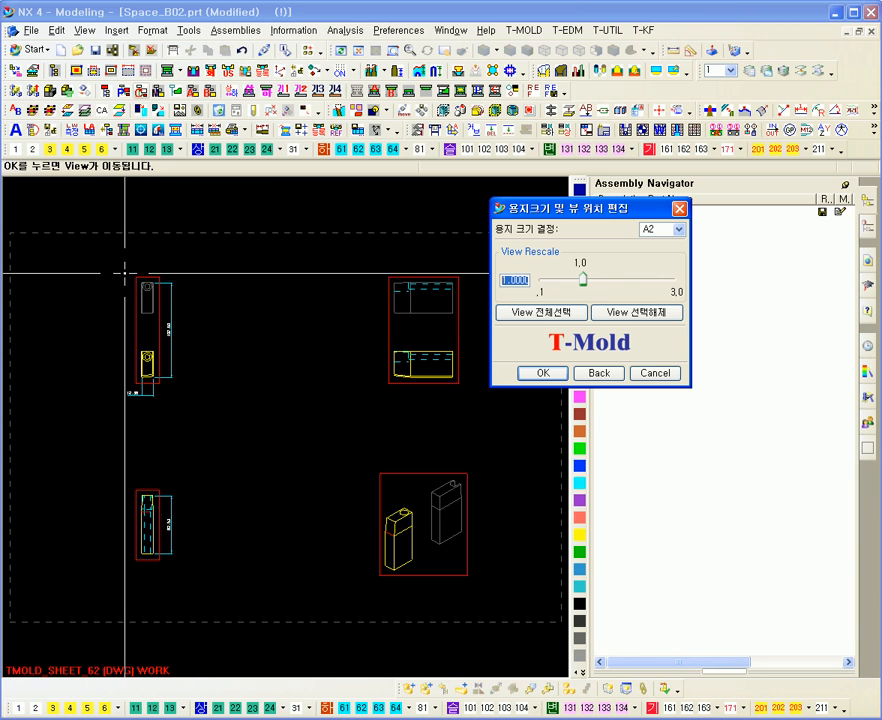
# Step: Inspect the views and dimensions of the Space_B02 drawing and end its sheet editing without rescaling
pyautogui.keyDown('ctrl'); pyautogui.moveTo(122, 270); pyautogui.dragTo(141, 402, button='middle'); pyautogui.keyUp('ctrl')
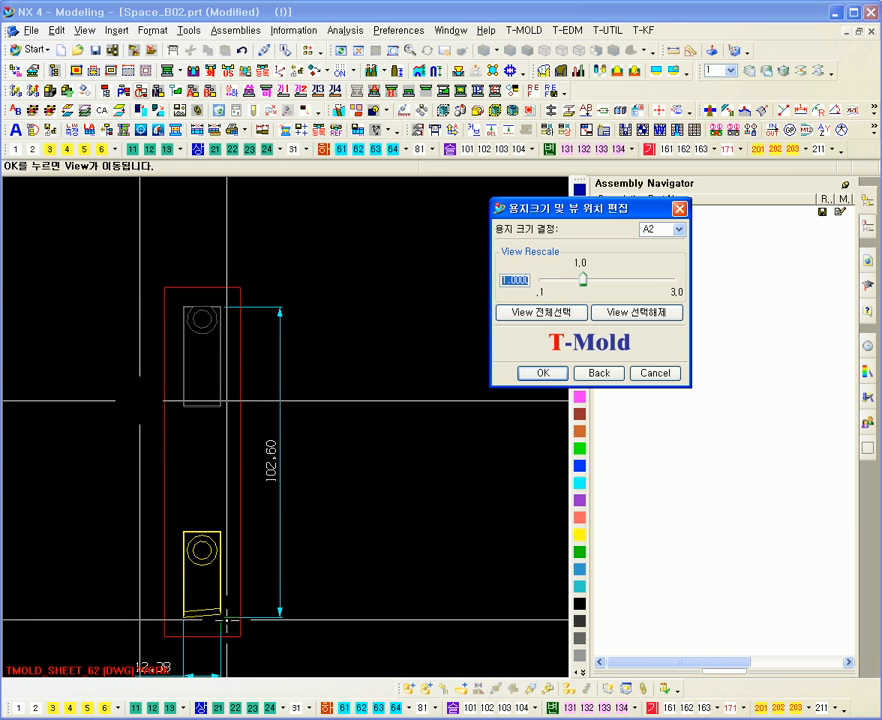
pyautogui.keyDown('ctrl'); pyautogui.moveTo(191, 489); pyautogui.dragTo(157, 375, button='middle'); pyautogui.keyUp('ctrl')
pyautogui.keyDown('shift'); pyautogui.moveTo(360, 600); pyautogui.dragTo(326, 450, button='middle'); pyautogui.keyUp('shift')
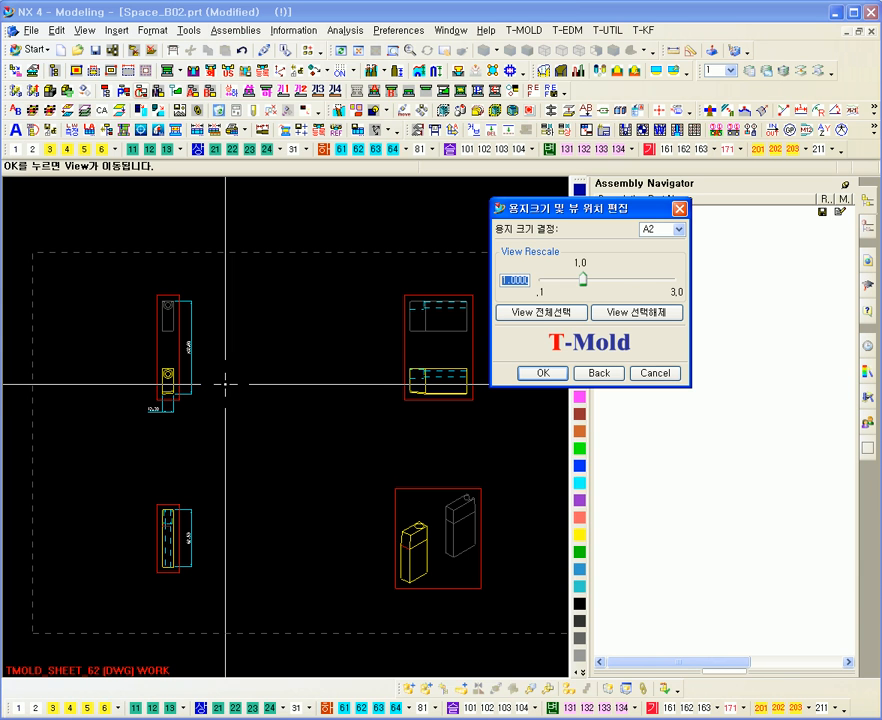
pyautogui.click(656, 374)
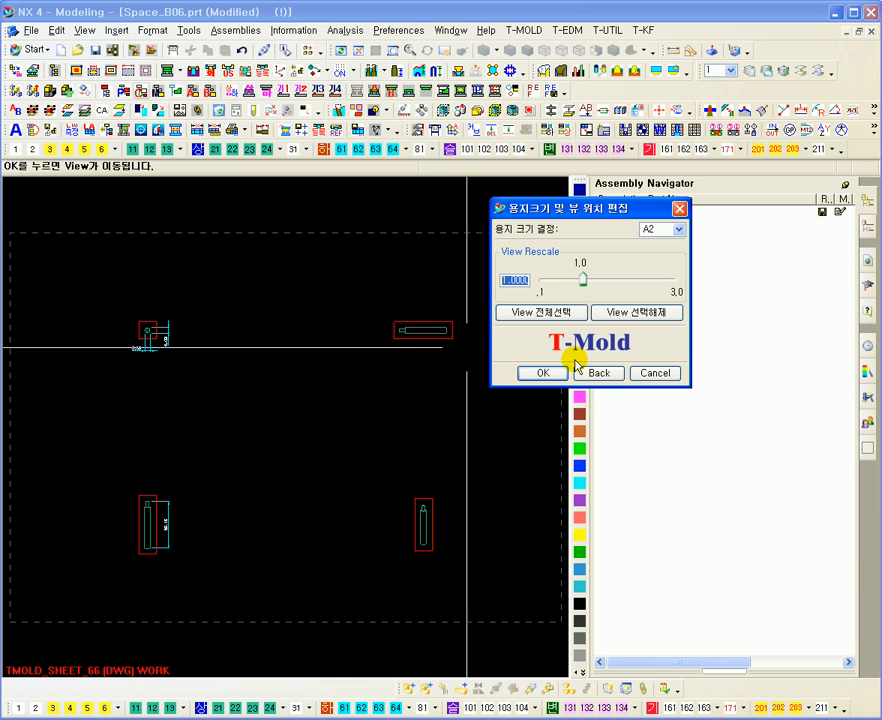
# Step: End the sheet size and view position editing for the drawings Space_B06 through Space_B10 without rescaling them
pyautogui.click(655, 374)
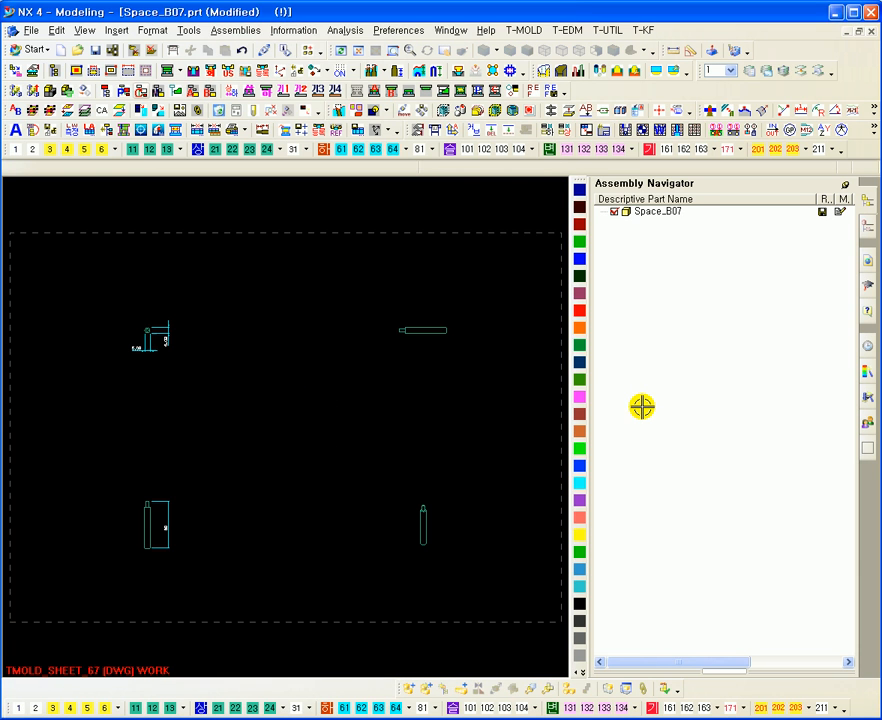
pyautogui.click(652, 373)
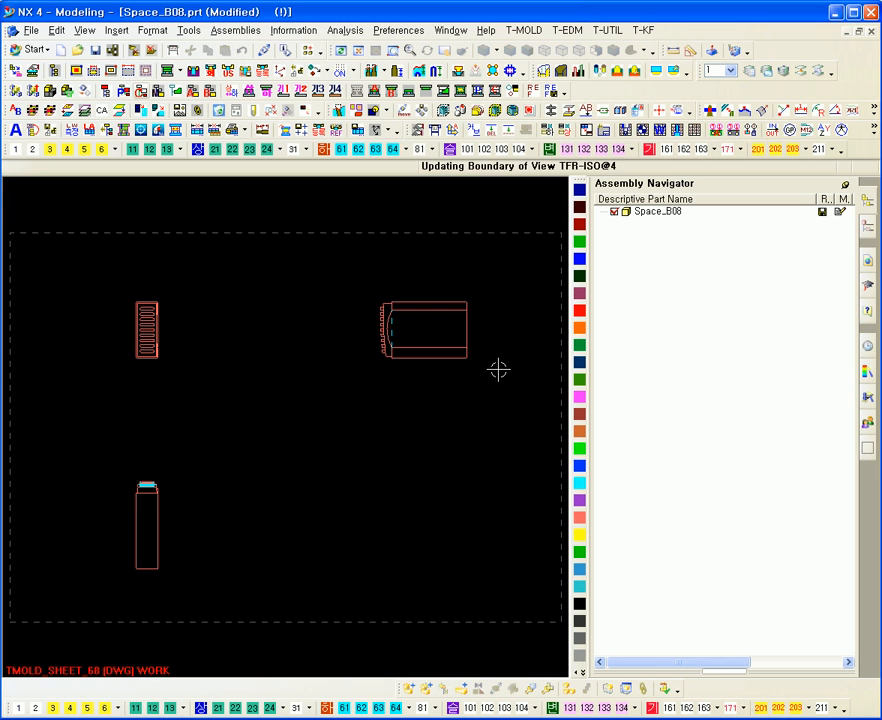
pyautogui.click(652, 373)
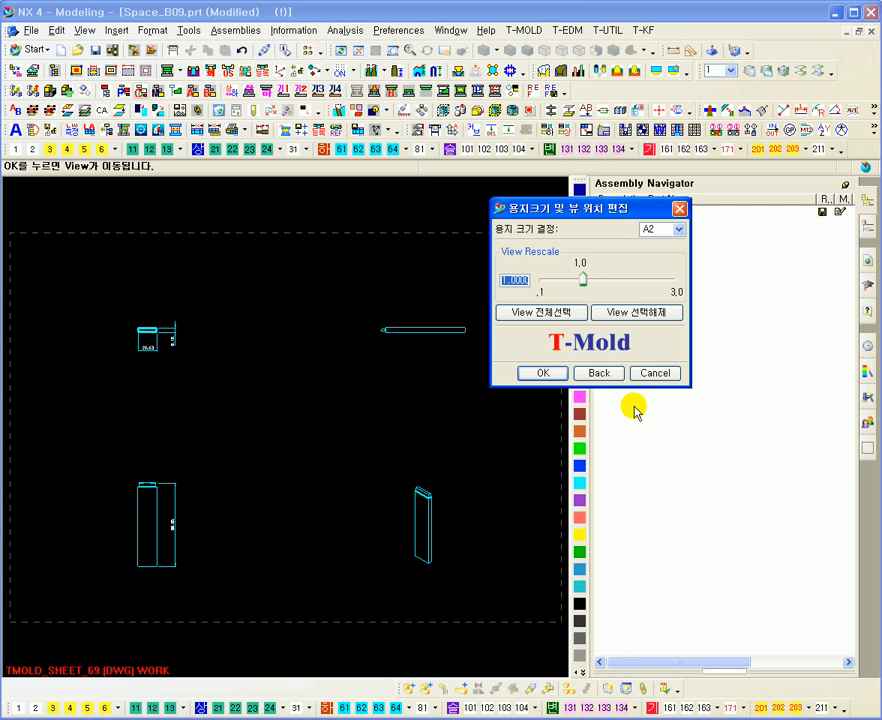
pyautogui.click(638, 373)
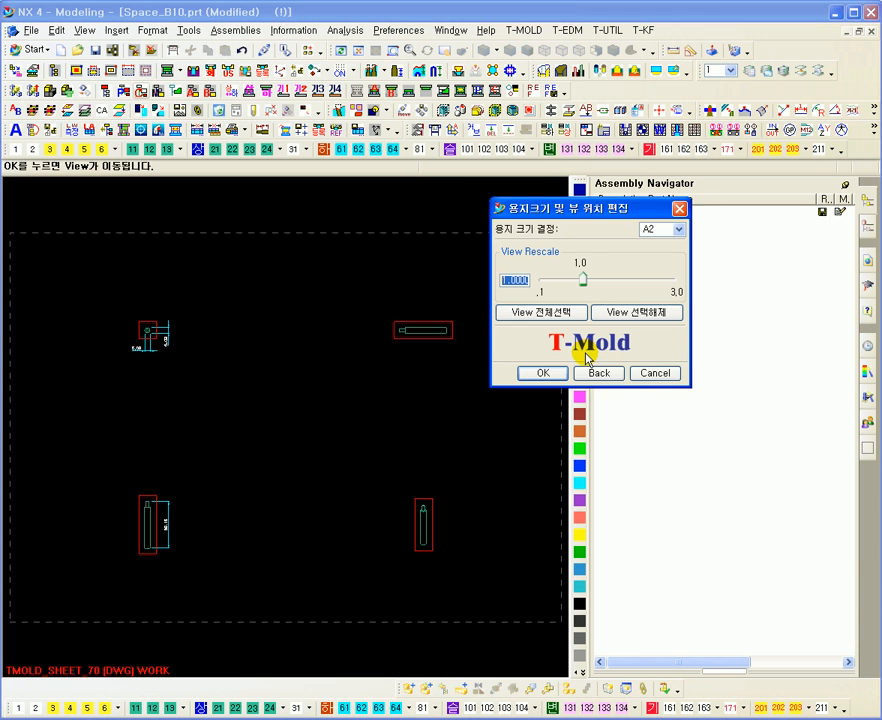
pyautogui.click(653, 372)
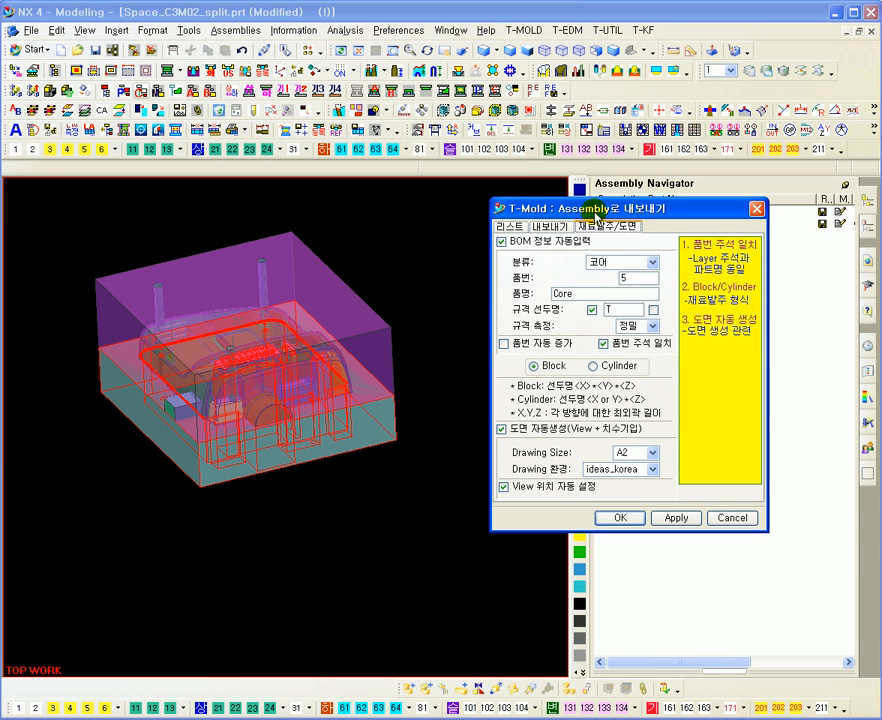
# Step: Check the lower cores in the model after the export and close the Assembly export dialog
pyautogui.moveTo(601, 213); pyautogui.dragTo(566, 223)
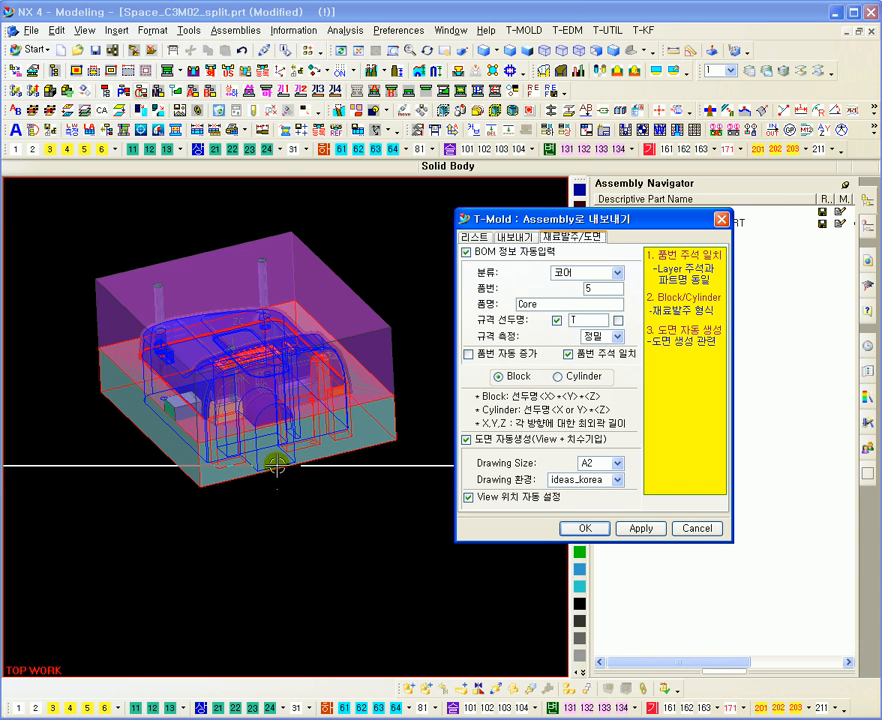
pyautogui.moveTo(222, 492); pyautogui.dragTo(287, 507, button='middle')
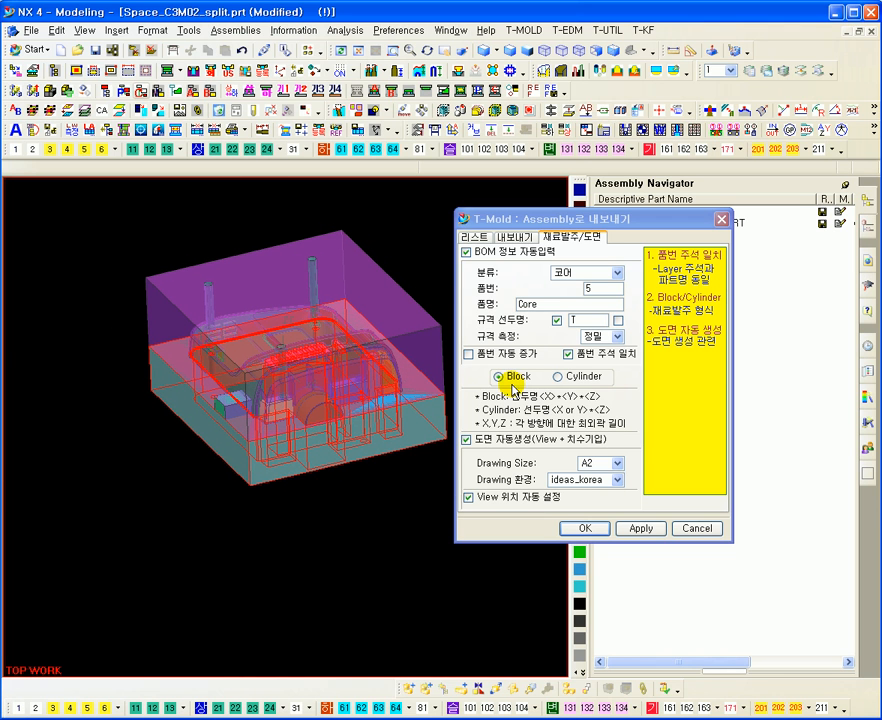
pyautogui.moveTo(319, 514); pyautogui.dragTo(339, 516, button='middle')
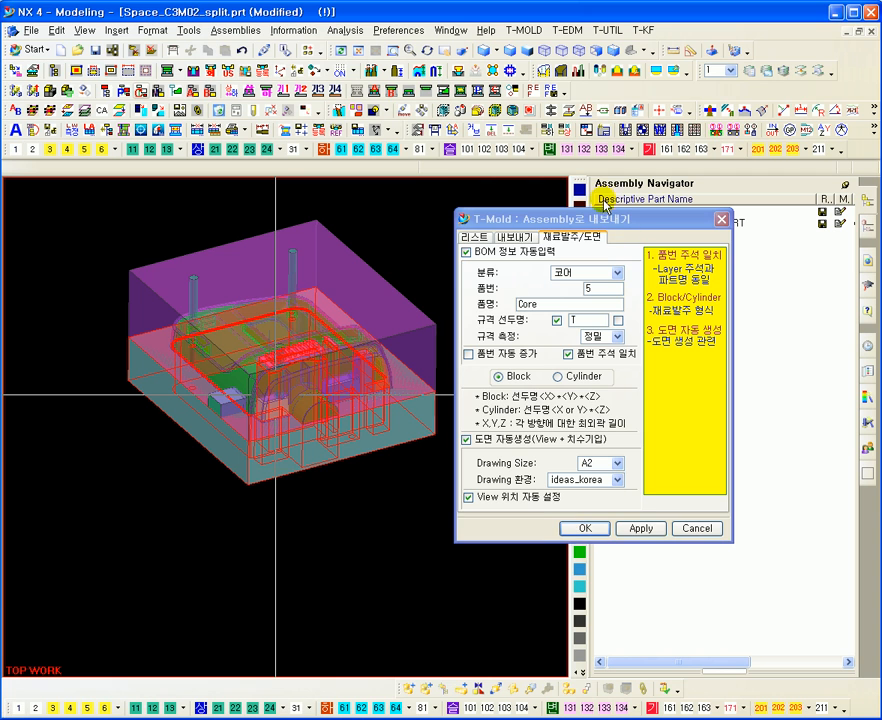
pyautogui.moveTo(608, 223); pyautogui.dragTo(524, 223)
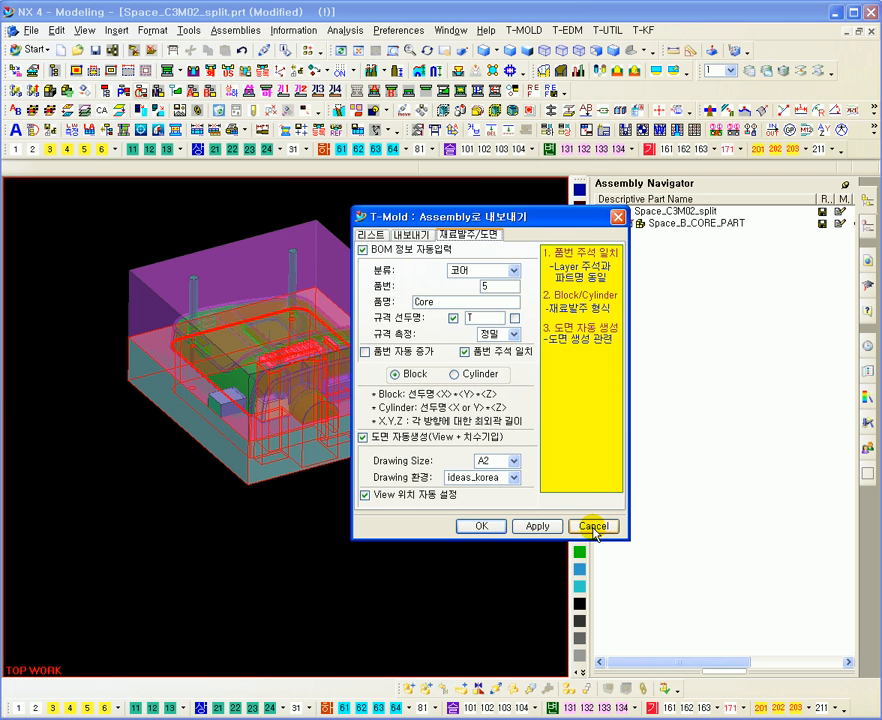
pyautogui.keyDown('shift'); pyautogui.moveTo(447, 260); pyautogui.dragTo(445, 309, button='middle'); pyautogui.keyUp('shift')
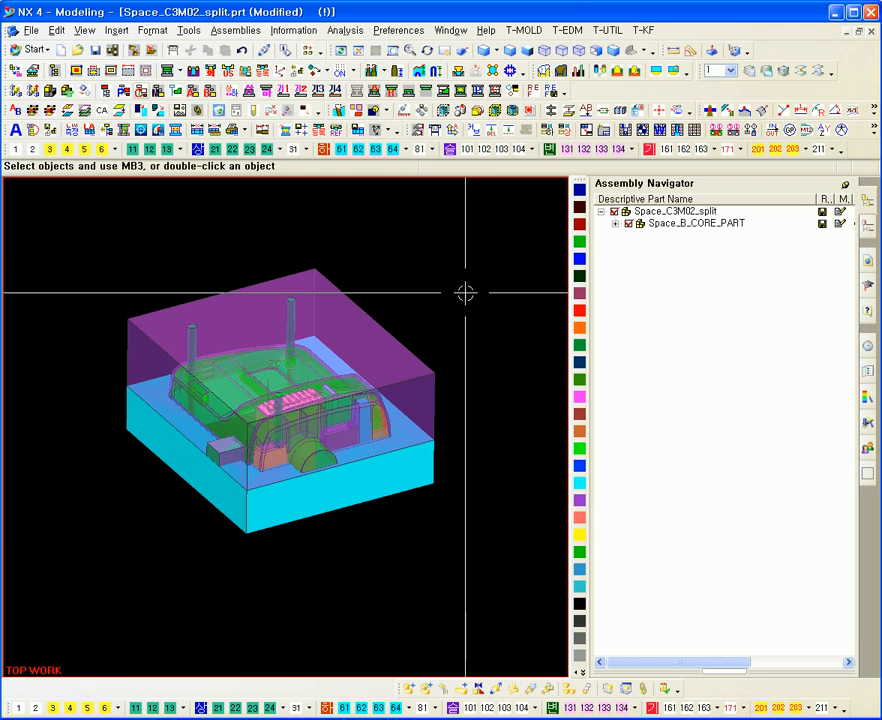
# Step: Expand Space_B_CORE_PART, highlight the Space_B01 component in the model and review the assembly's layer settings without changing them
pyautogui.click(616, 225)
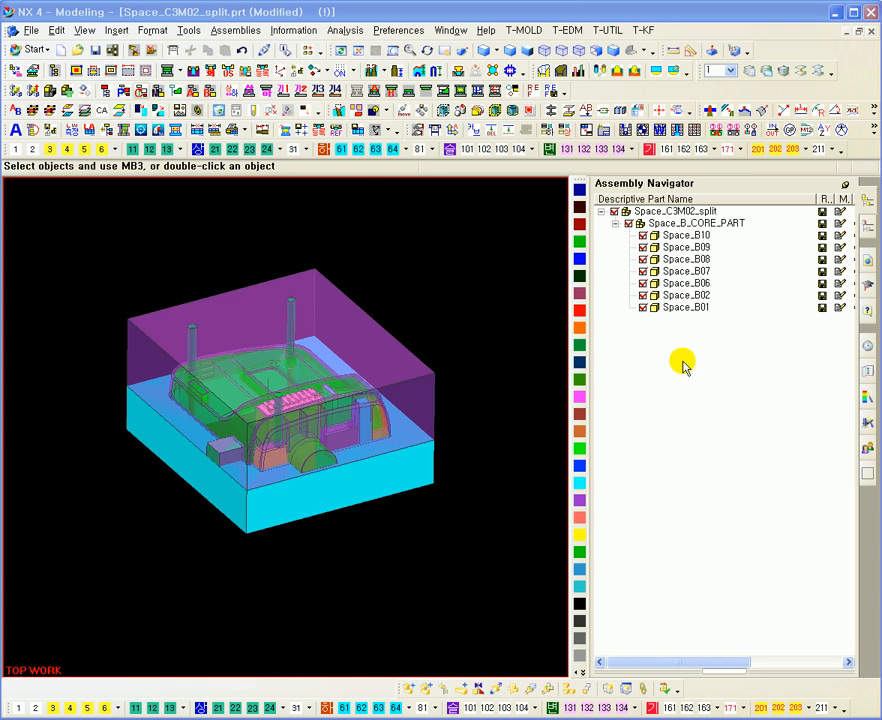
pyautogui.moveTo(362, 289); pyautogui.dragTo(426, 237, button='middle')
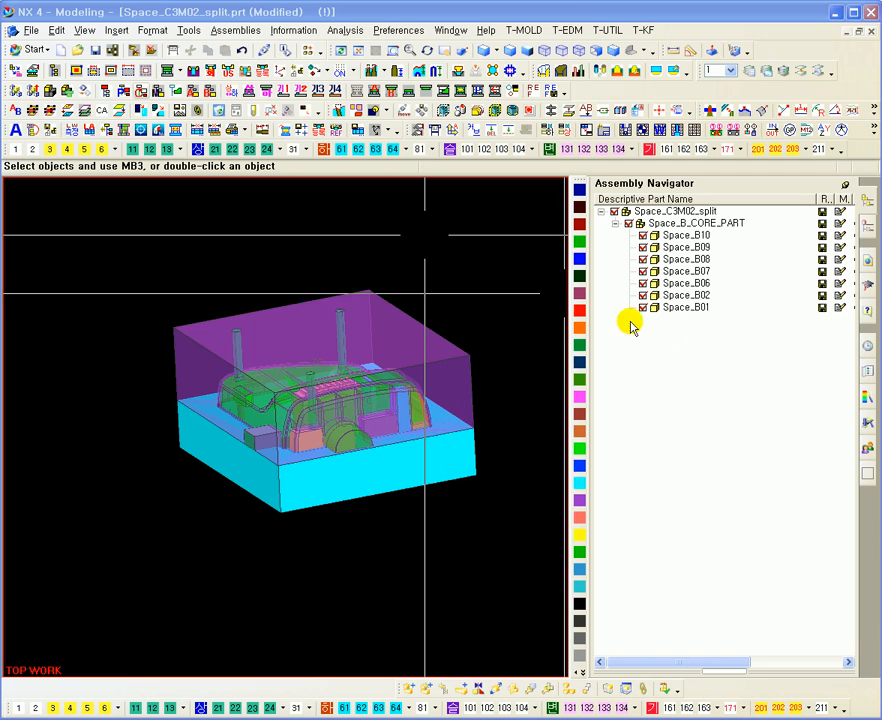
pyautogui.click(698, 308)
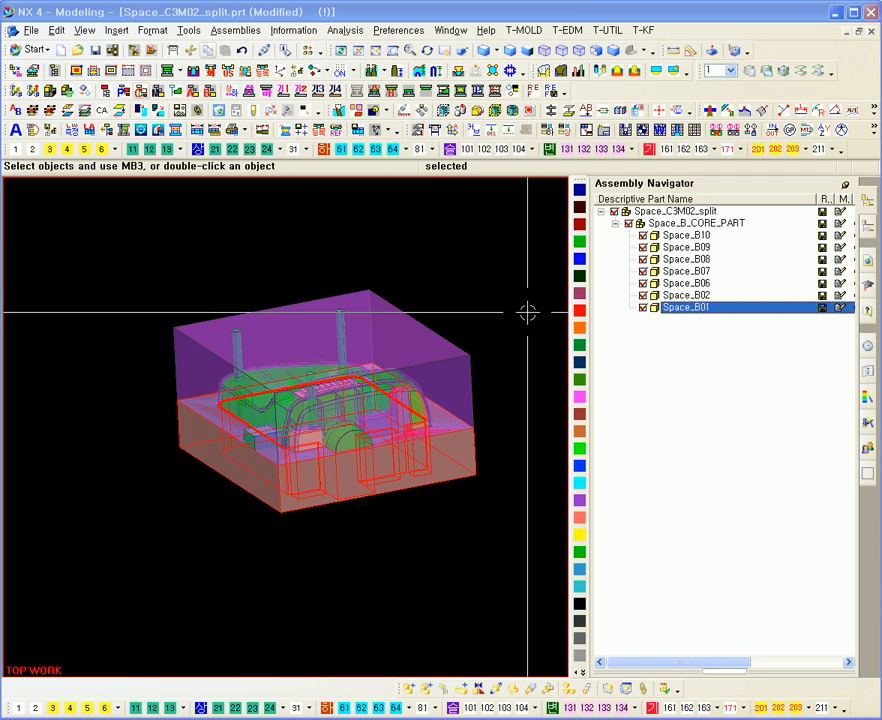
pyautogui.hotkey('ctrl', 'l')
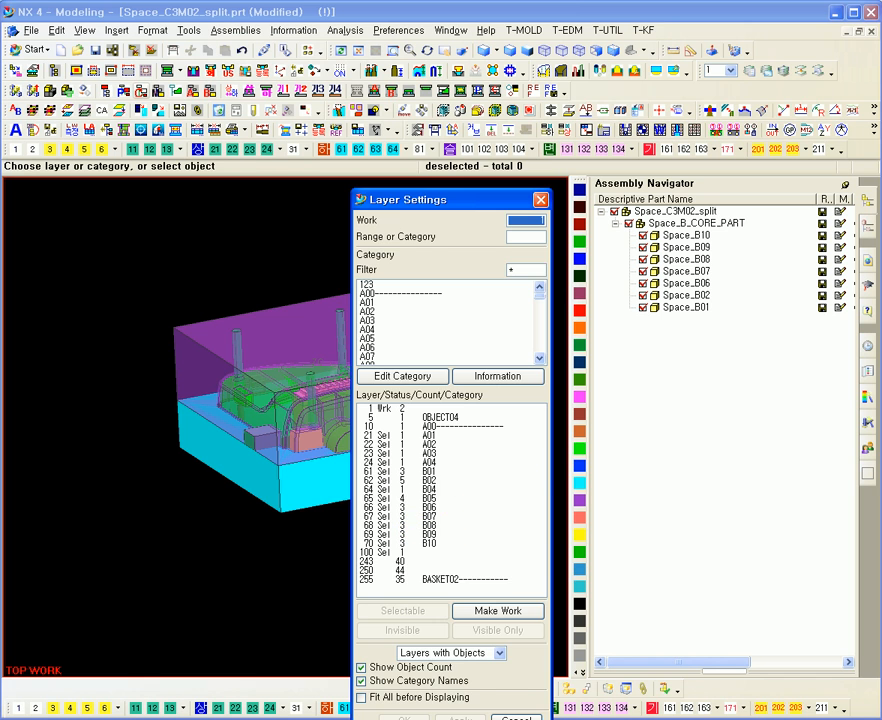
pyautogui.click(516, 718)
# Step: Highlight the Space_B10, Space_B07, Space_B06, Space_B02 and Space_B01 components one after another to identify each in the model
pyautogui.click(678, 237)
pyautogui.click(675, 271)
pyautogui.click(675, 283)
pyautogui.click(682, 296)
pyautogui.click(683, 307)
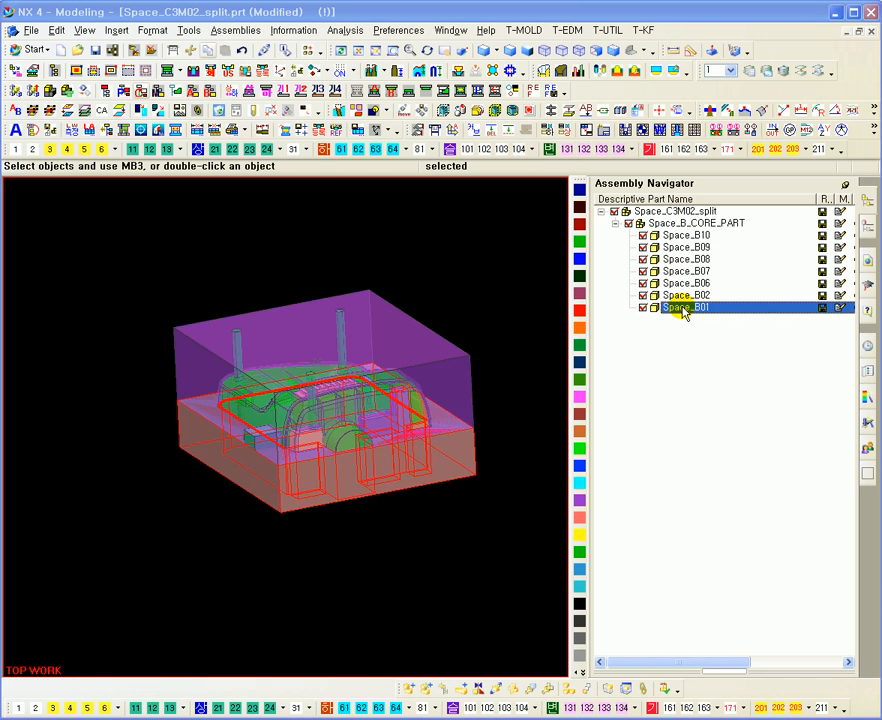
pyautogui.keyDown('shift'); pyautogui.moveTo(451, 250); pyautogui.dragTo(418, 255, button='middle'); pyautogui.keyUp('shift')
pyautogui.scroll(3, 419, 285)
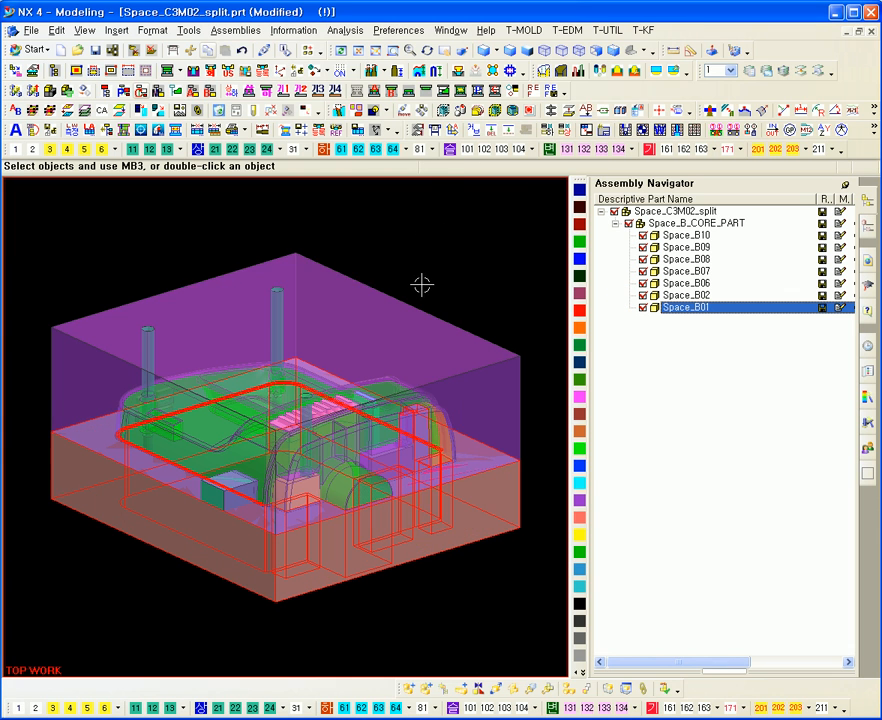
pyautogui.scroll(-1, 400, 211)
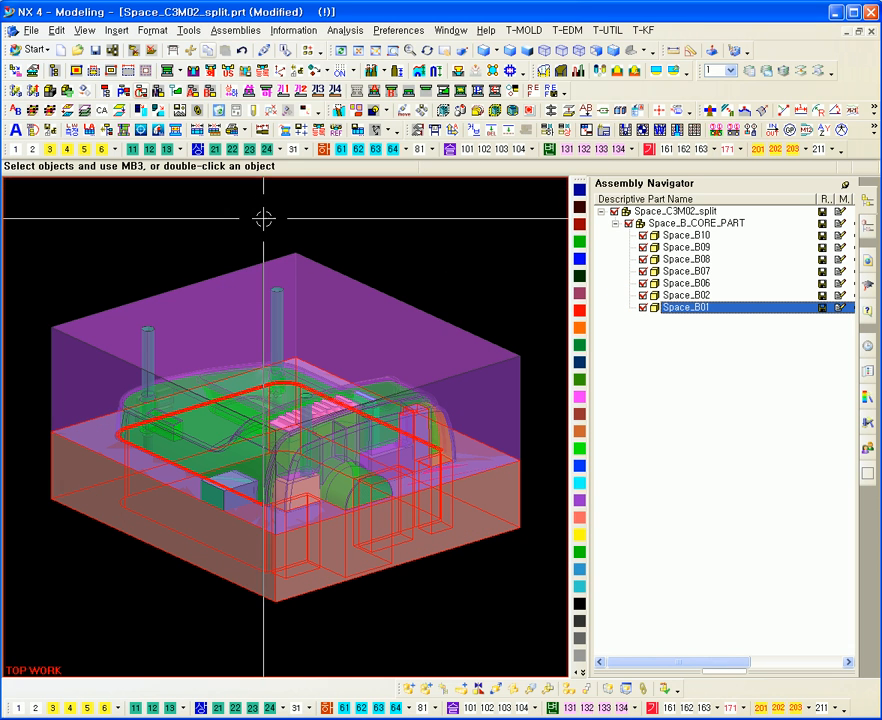
# Step: Start another T-Mold assembly export and select layers 21 to 24, categories A01 through A04
pyautogui.click(107, 130)
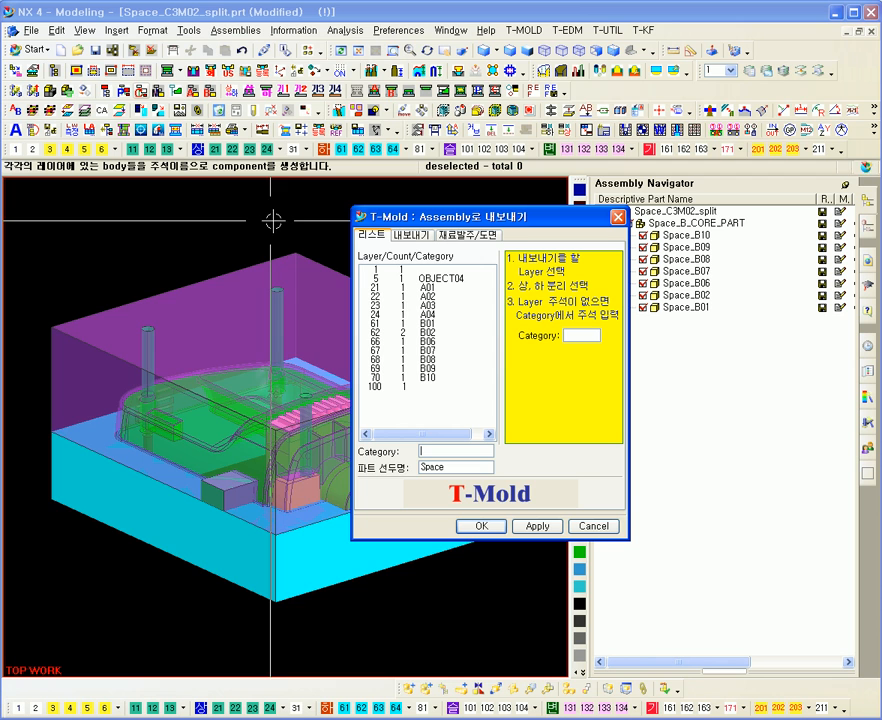
pyautogui.click(396, 289)
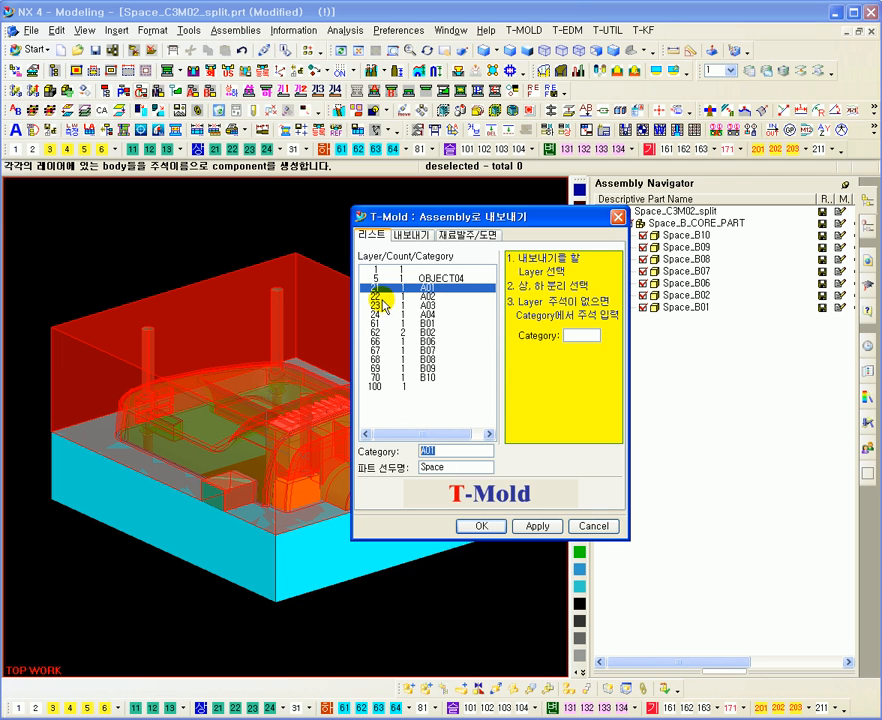
pyautogui.keyDown('shift'); pyautogui.click(380, 314); pyautogui.keyUp('shift')
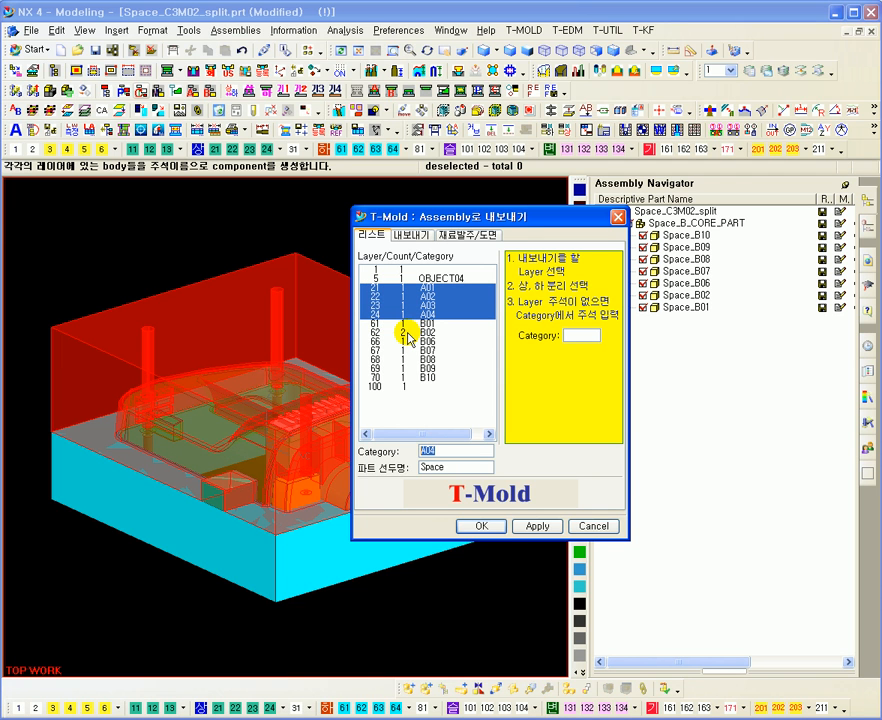
# Step: Set the export to Original layers and the upper side (상측), with Space_A_CORE_PART as the sub-part
pyautogui.click(411, 236)
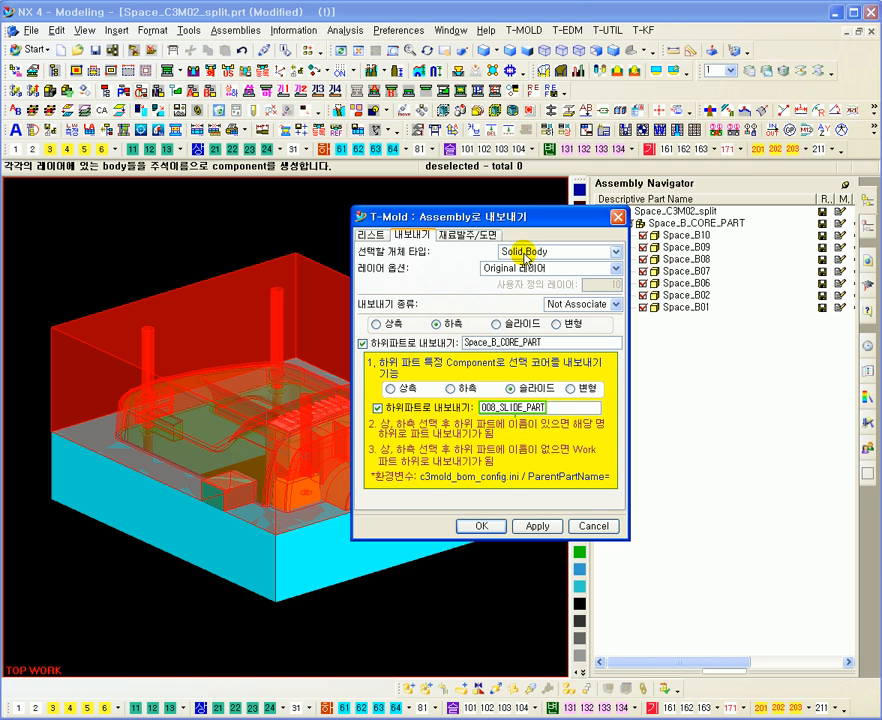
pyautogui.click(509, 270)
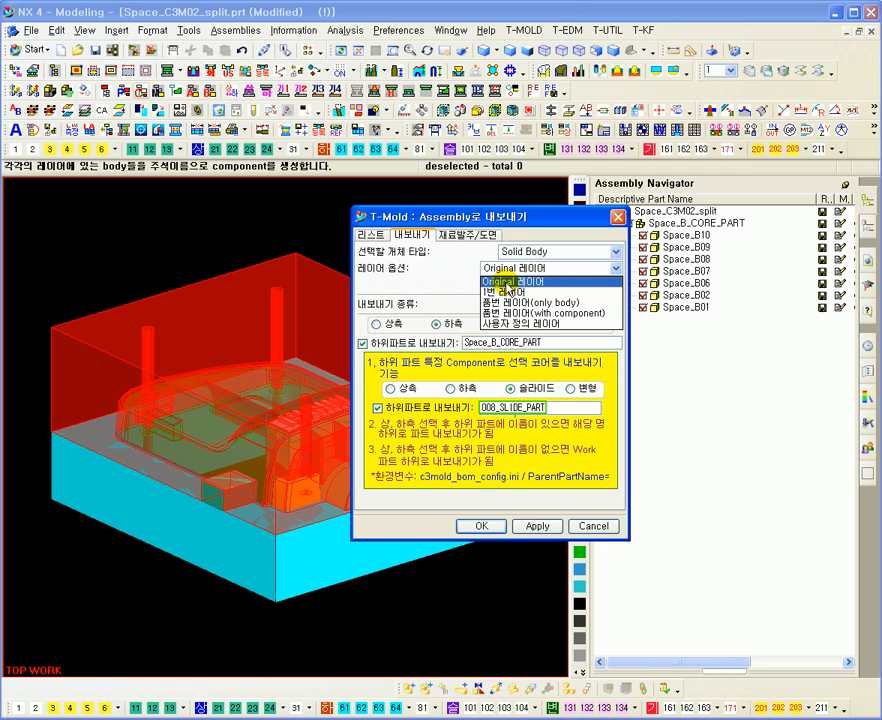
pyautogui.click(508, 283)
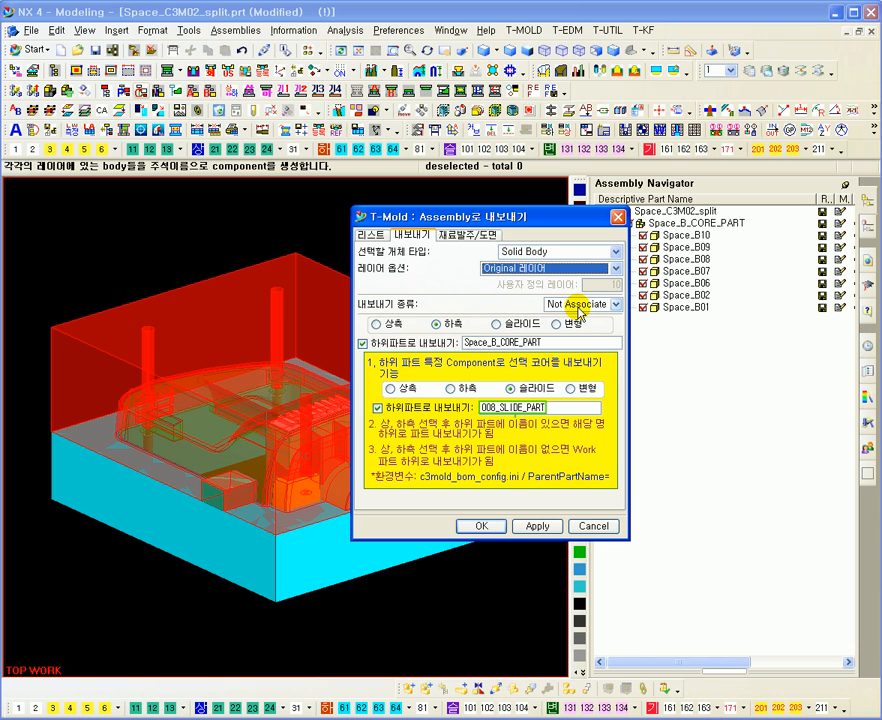
pyautogui.click(384, 325)
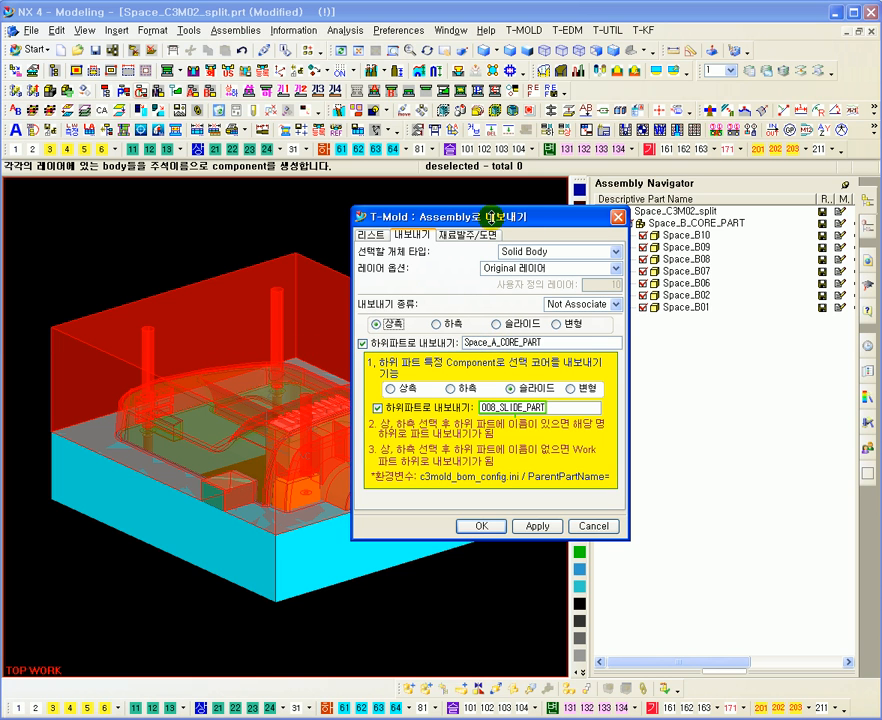
pyautogui.moveTo(496, 217); pyautogui.dragTo(454, 202)
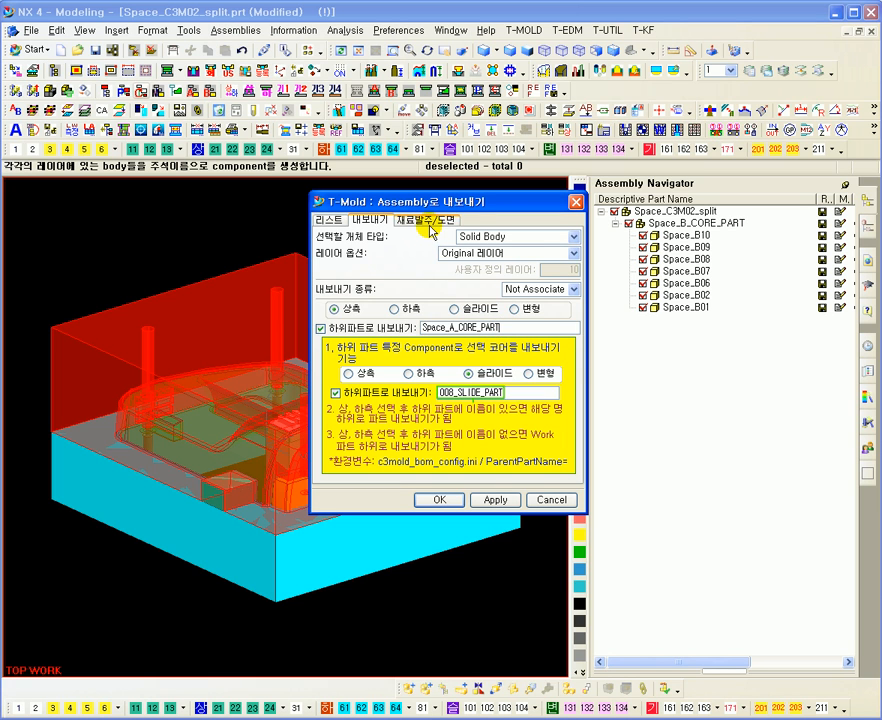
# Step: Set the BOM classification to 코어 and the item name to Cavity, and run the export of the upper cores
pyautogui.click(426, 221)
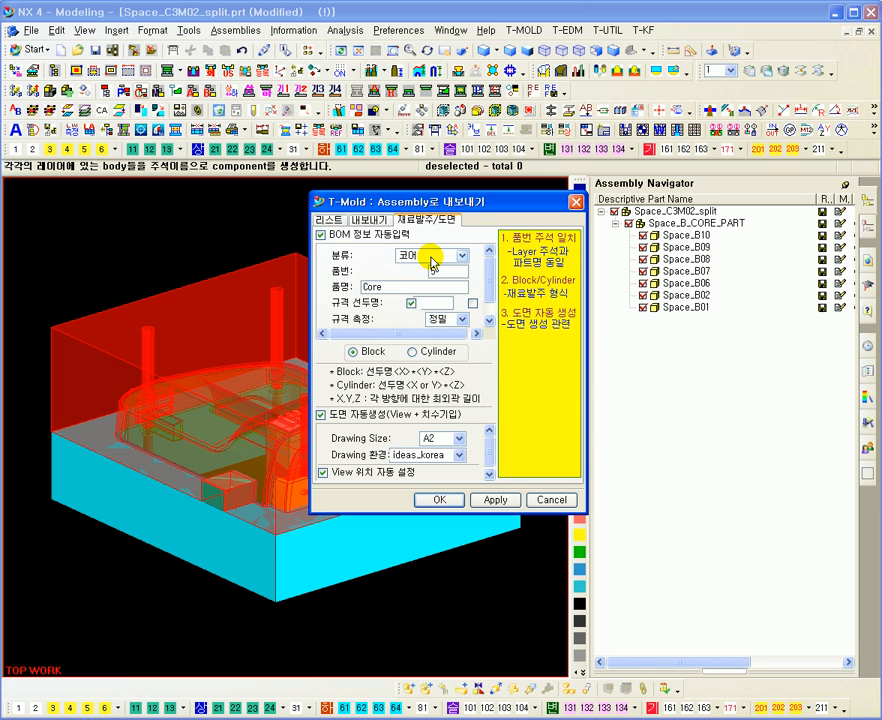
pyautogui.click(432, 262)
pyautogui.click(425, 284)
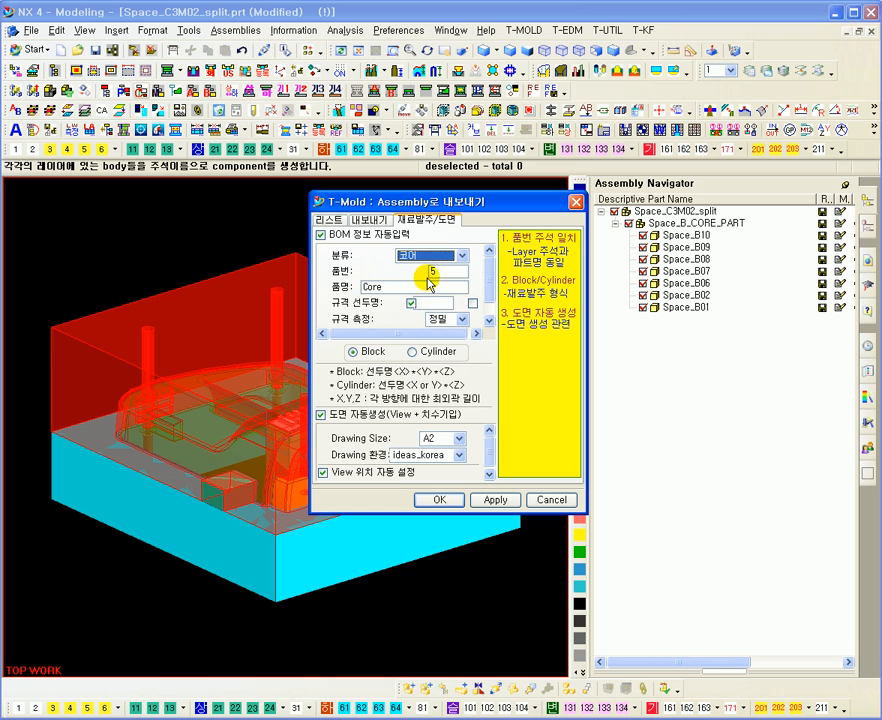
pyautogui.doubleClick(372, 286)
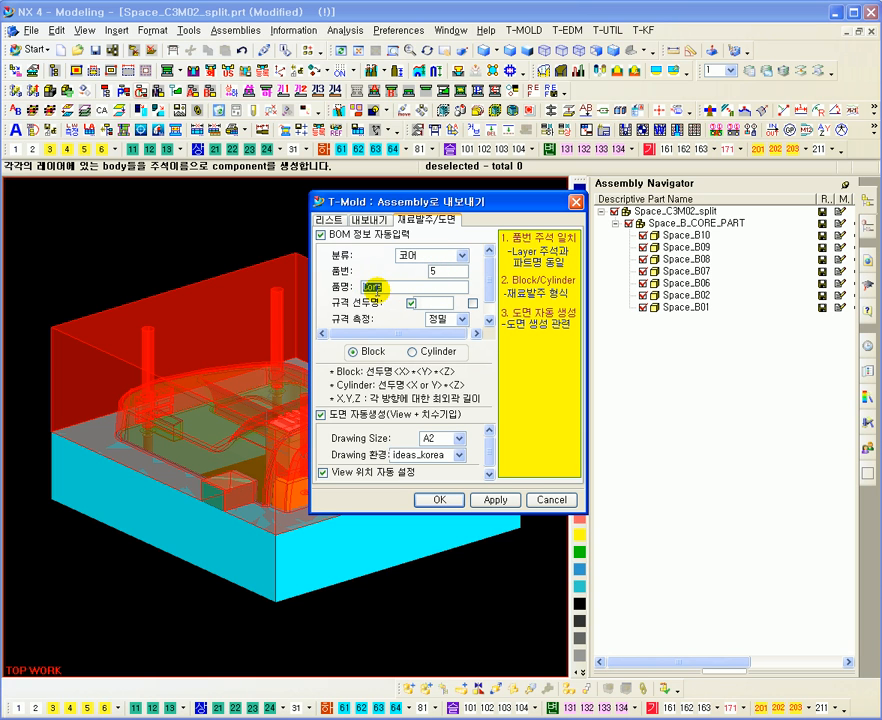
pyautogui.write('Cavity')
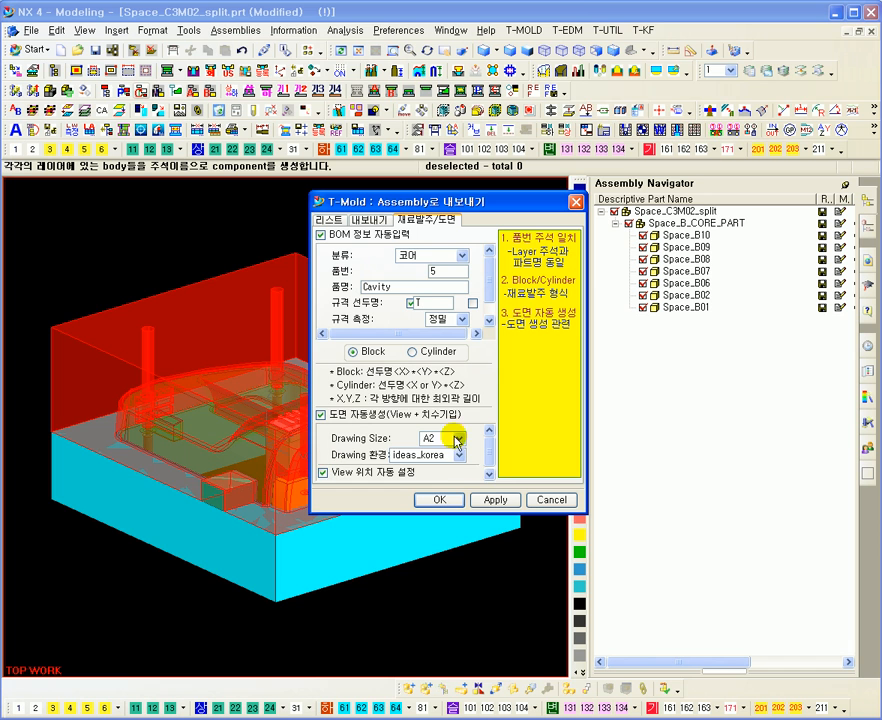
pyautogui.click(496, 500)
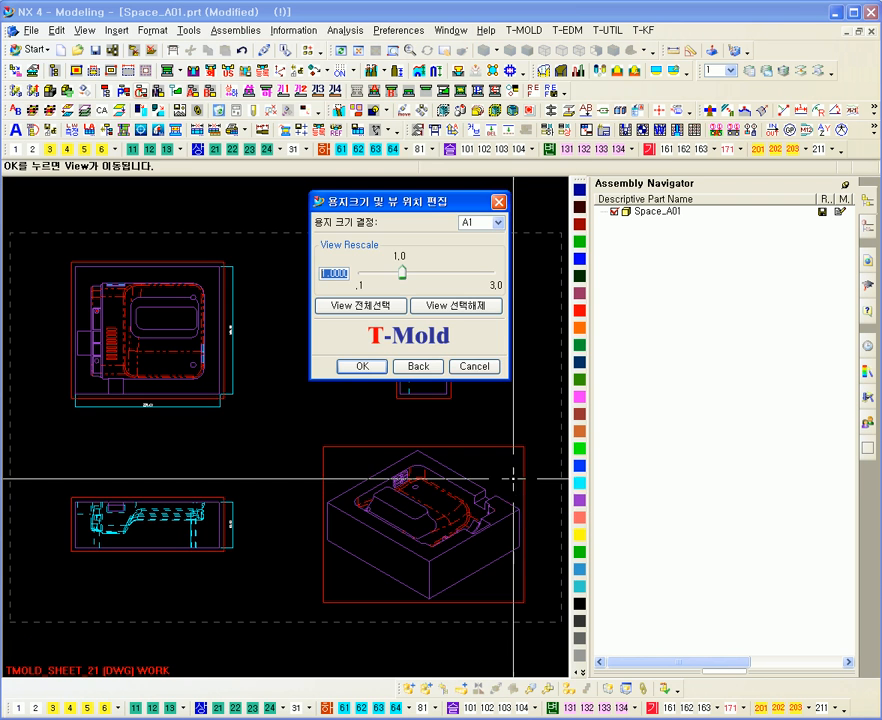
# Step: End the sheet size and view position editing for the drawings Space_A01 through Space_A04 without rescaling them
pyautogui.click(476, 366)
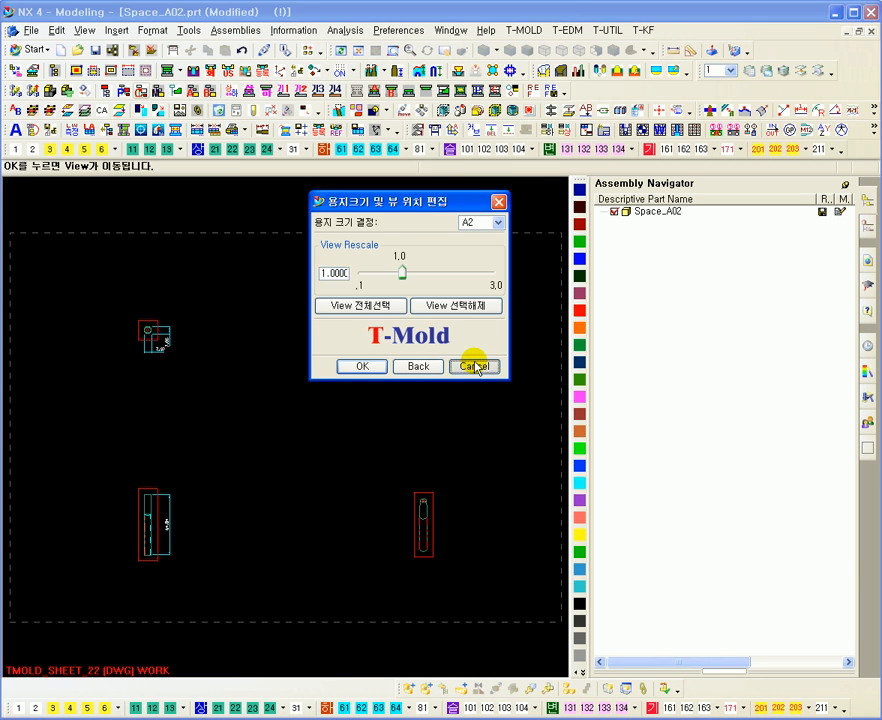
pyautogui.click(476, 366)
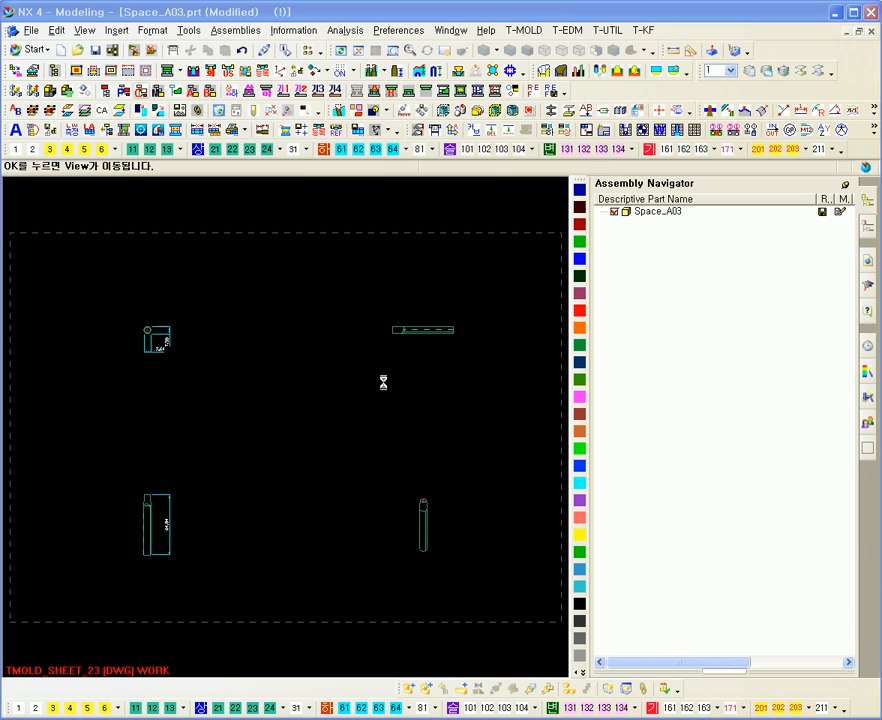
pyautogui.click(470, 366)
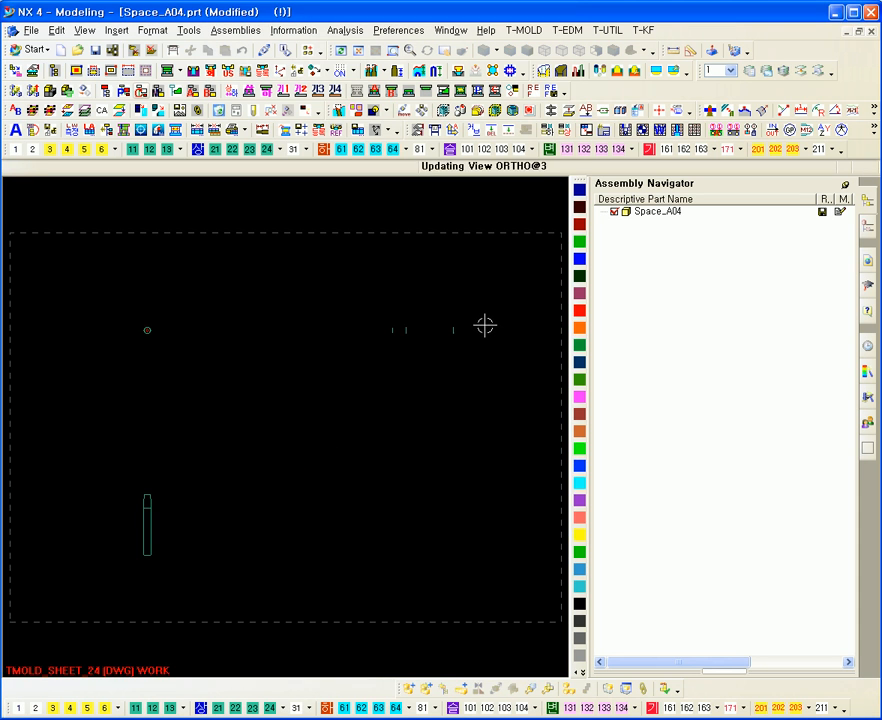
pyautogui.click(472, 365)
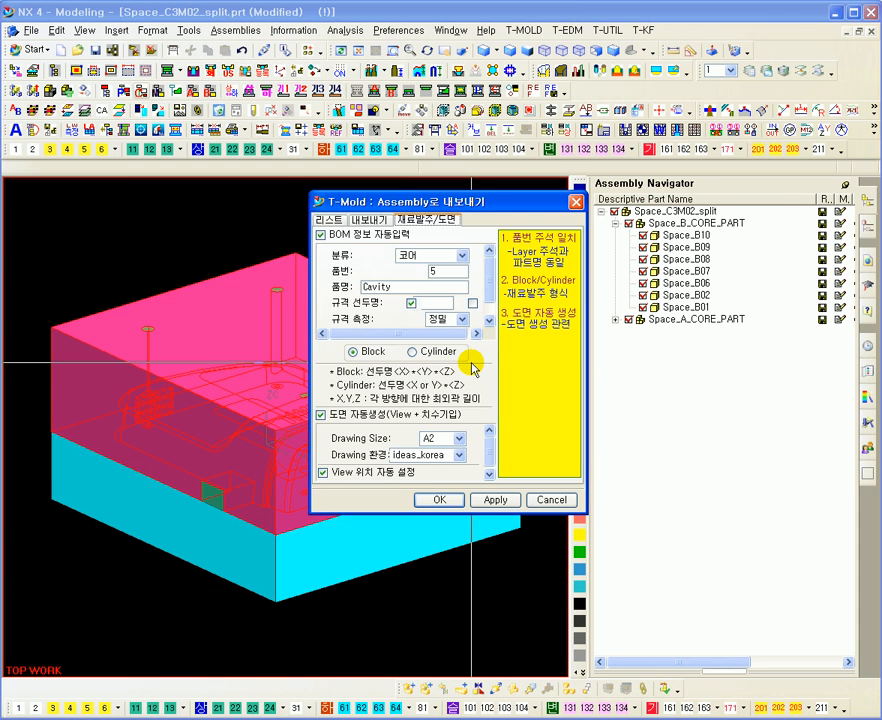
# Step: Close the Assembly export dialog and check the components under Space_B_CORE_PART and Space_A_CORE_PART in the assembly tree and model
pyautogui.scroll(-3, 219, 545)
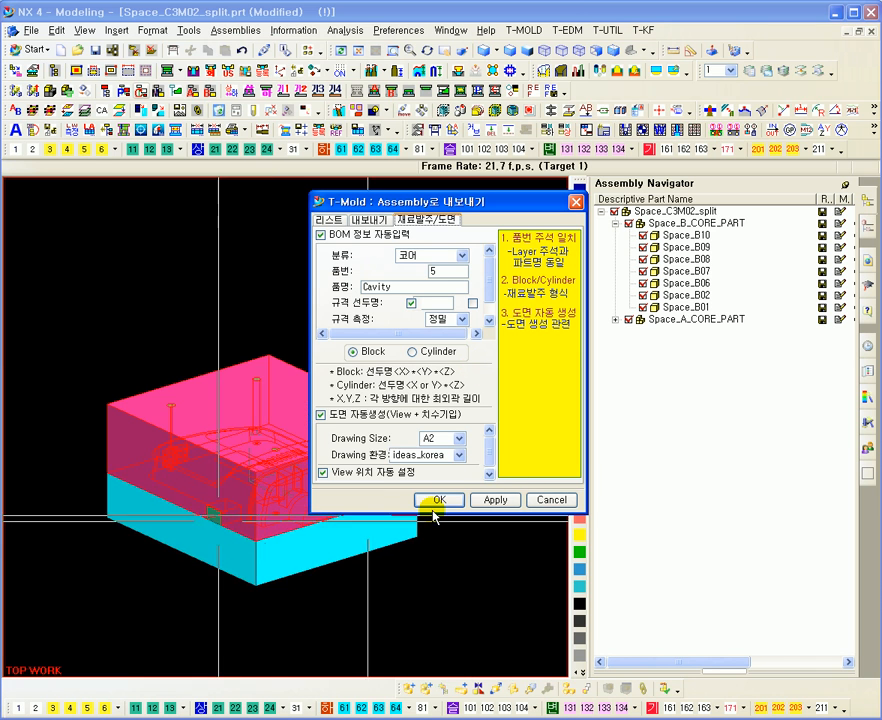
pyautogui.click(458, 499)
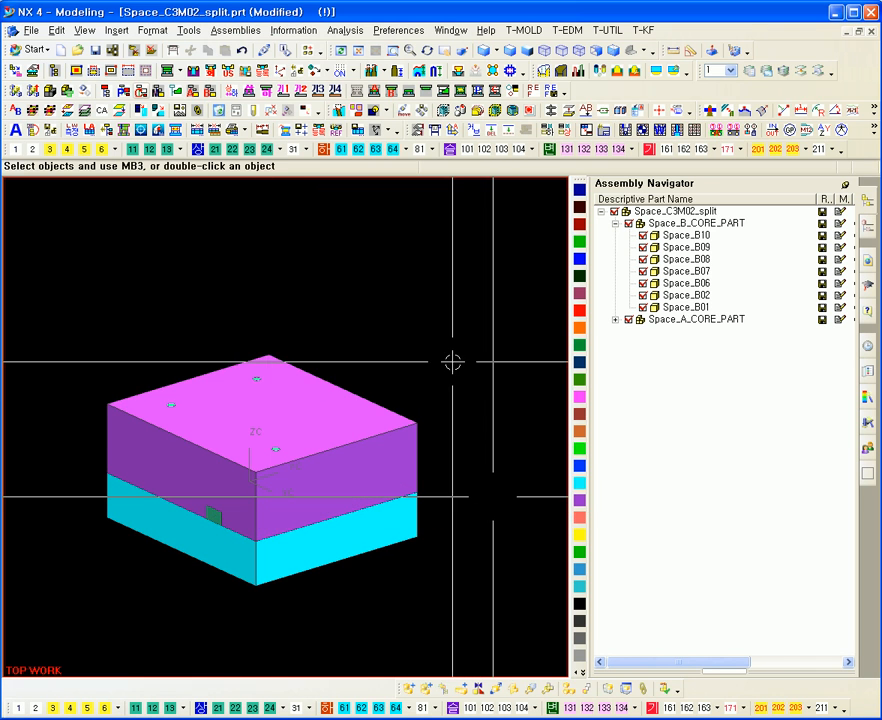
pyautogui.hotkey('ctrl', 'f')
pyautogui.scroll(-3, 317, 400)
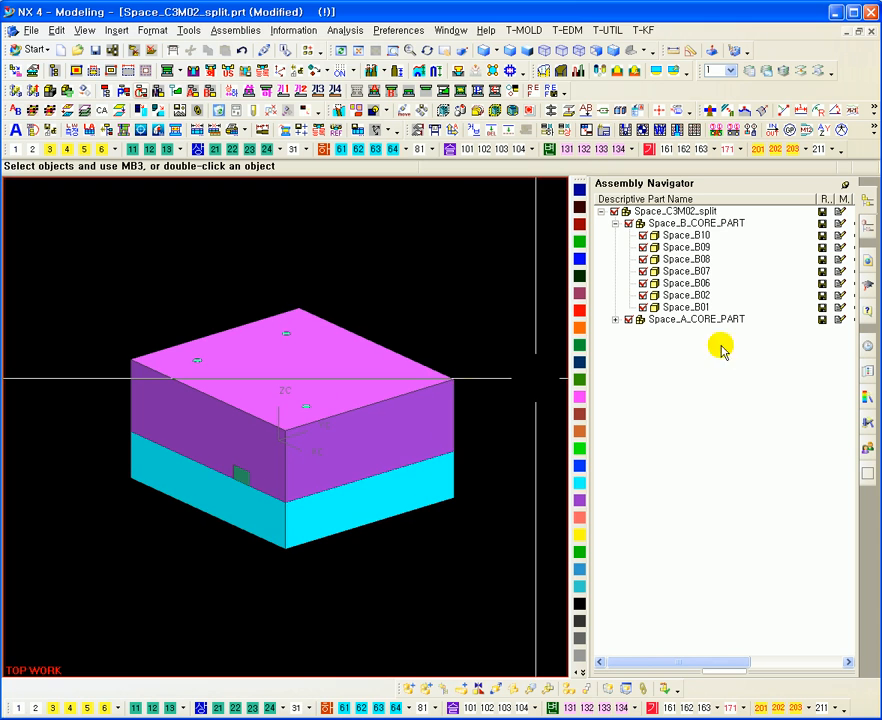
pyautogui.click(684, 212)
pyautogui.click(614, 320)
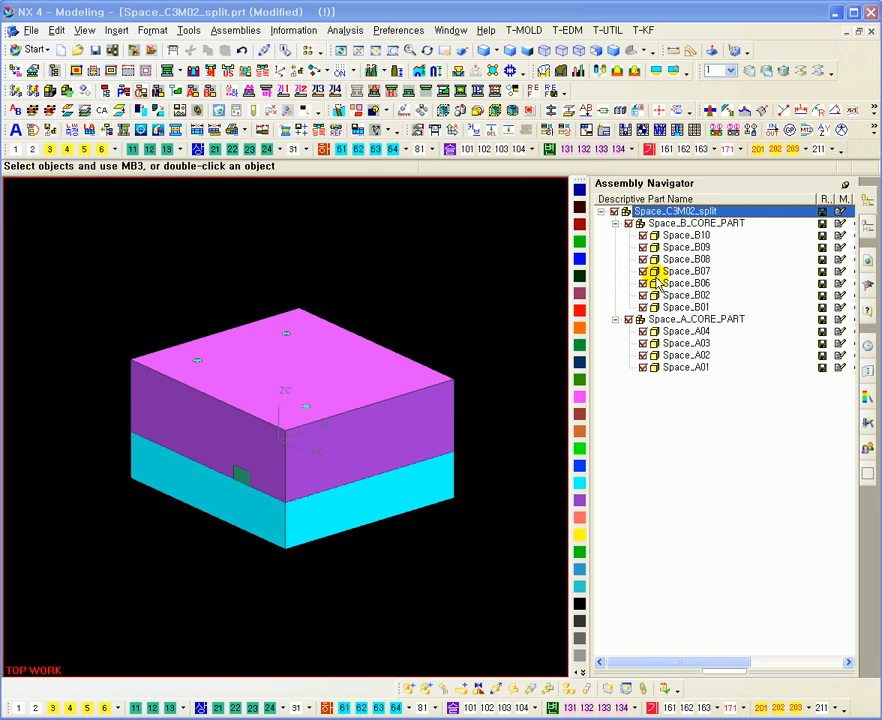
pyautogui.click(690, 223)
pyautogui.click(680, 320)
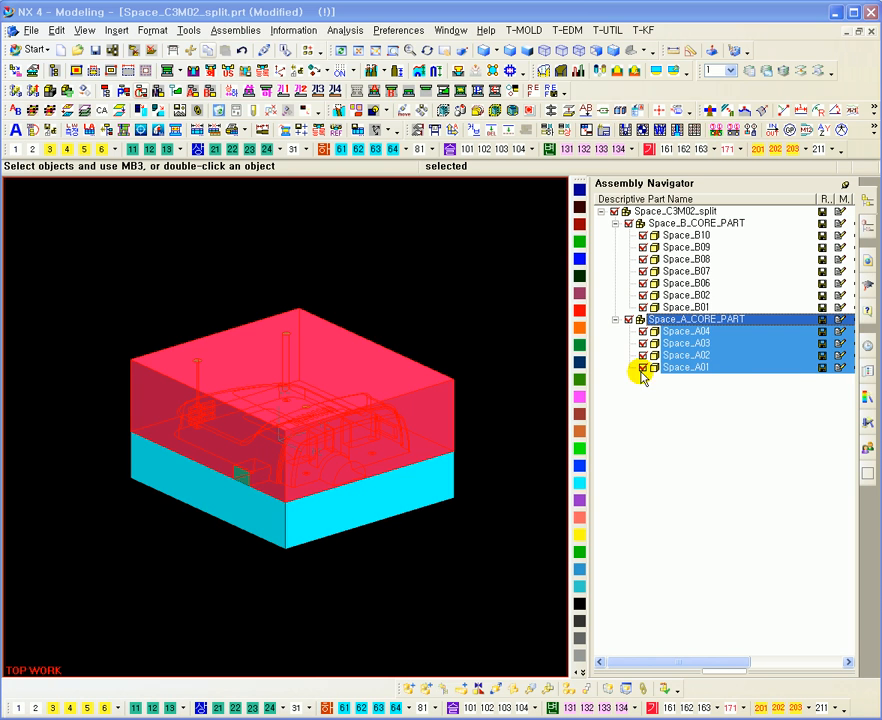
pyautogui.press('Escape')
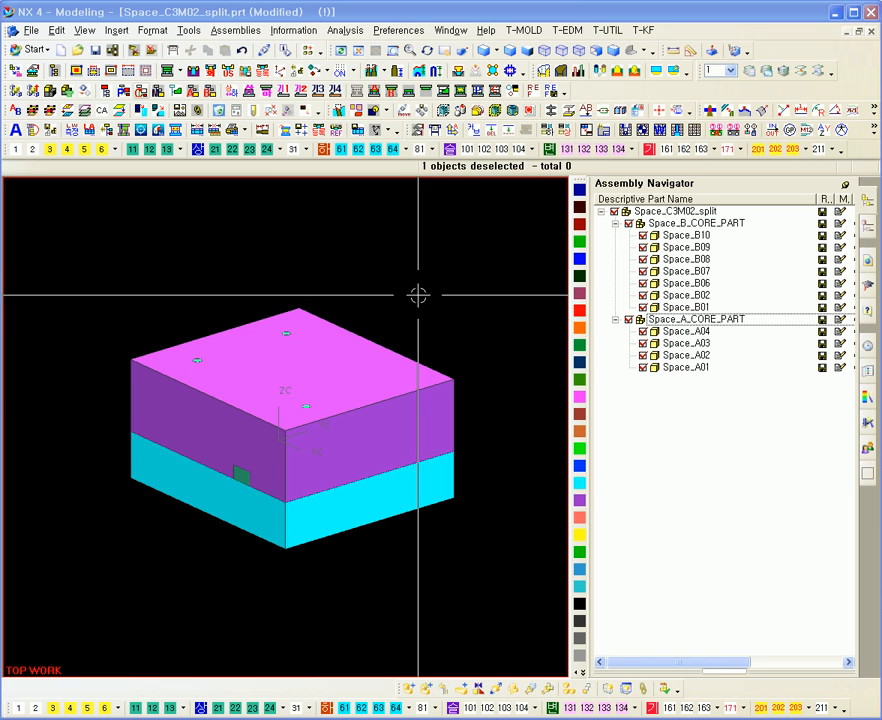
# Step: Make Space_A01 the displayed part to inspect the cavity, and return to the Space_C3M02_split assembly
pyautogui.keyDown('shift'); pyautogui.moveTo(428, 324); pyautogui.dragTo(475, 281, button='middle'); pyautogui.keyUp('shift')
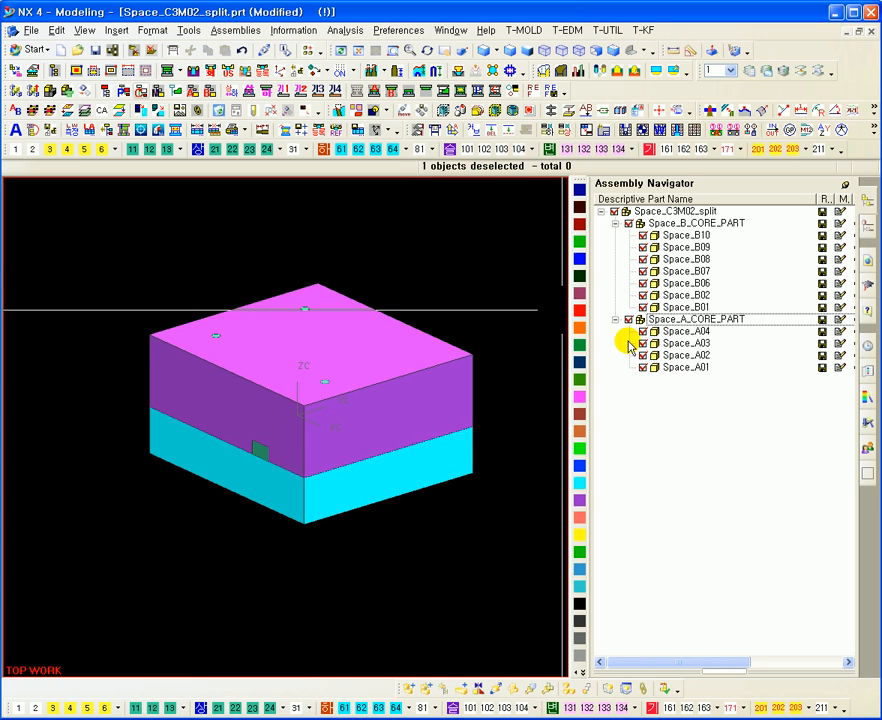
pyautogui.click(684, 368)
pyautogui.rightClick(684, 375)
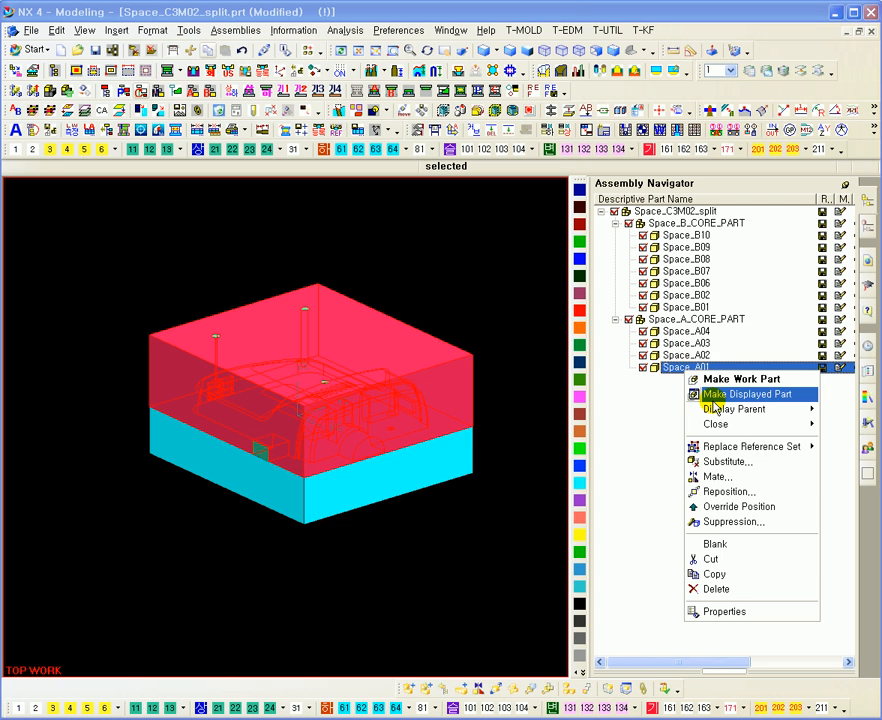
pyautogui.click(713, 396)
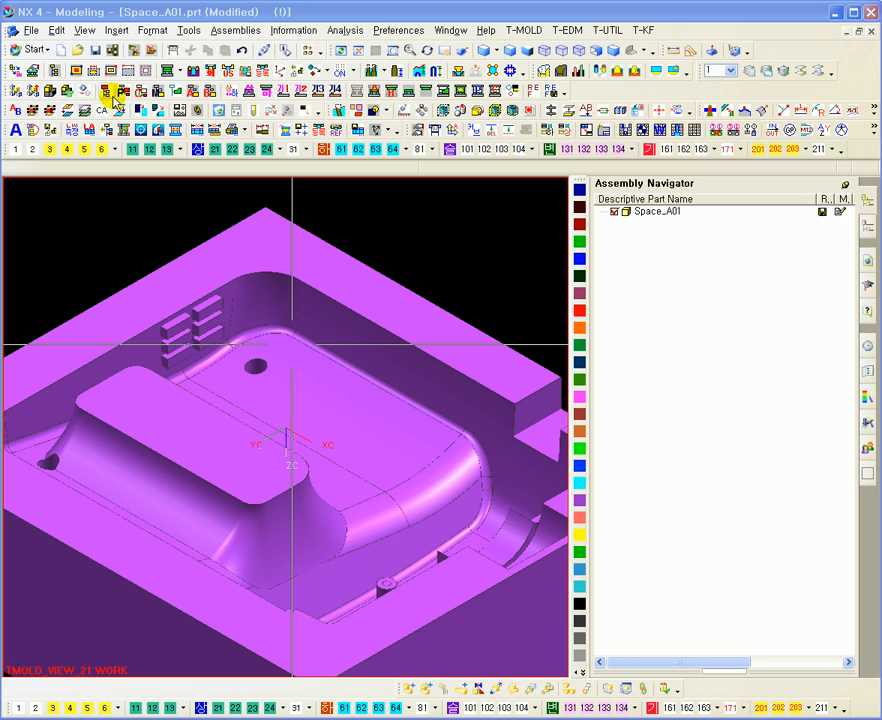
pyautogui.click(142, 95)
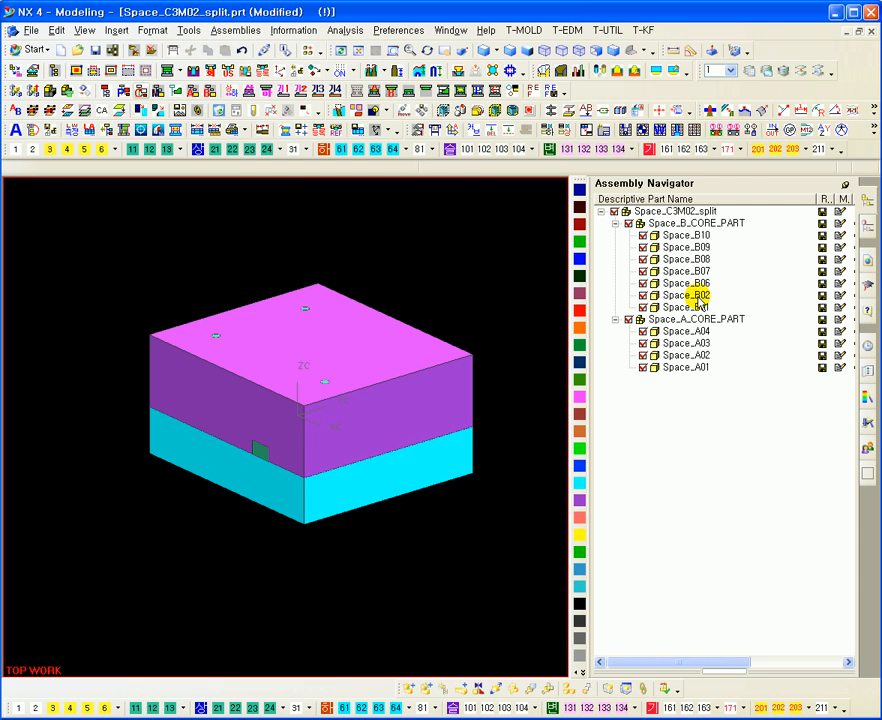
# Step: Make the lower core Space_B01 the displayed part and open its drawing sheet in Drafting
pyautogui.click(697, 308)
pyautogui.rightClick(694, 310)
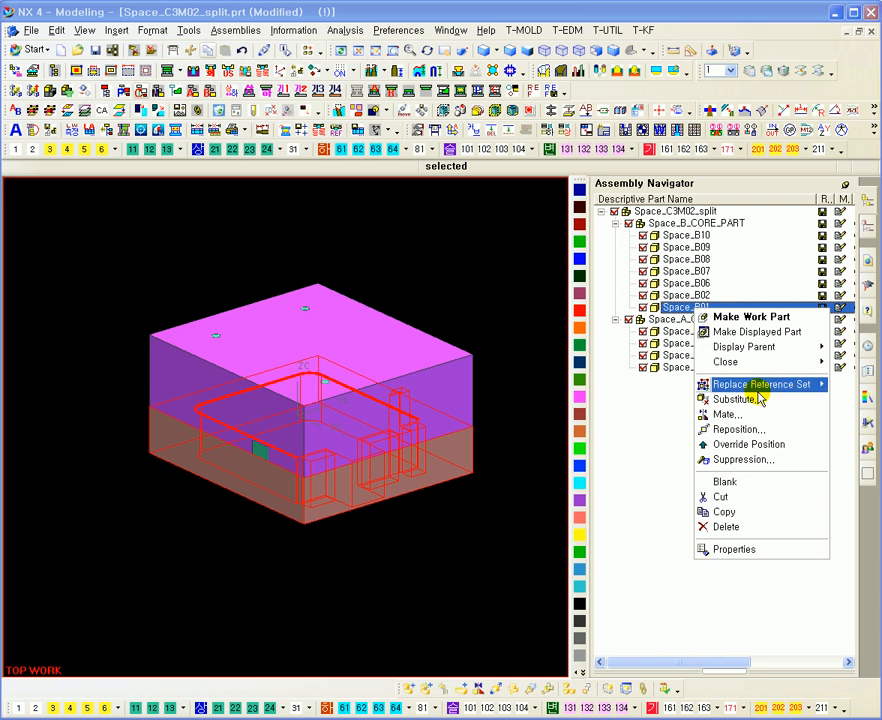
pyautogui.click(725, 331)
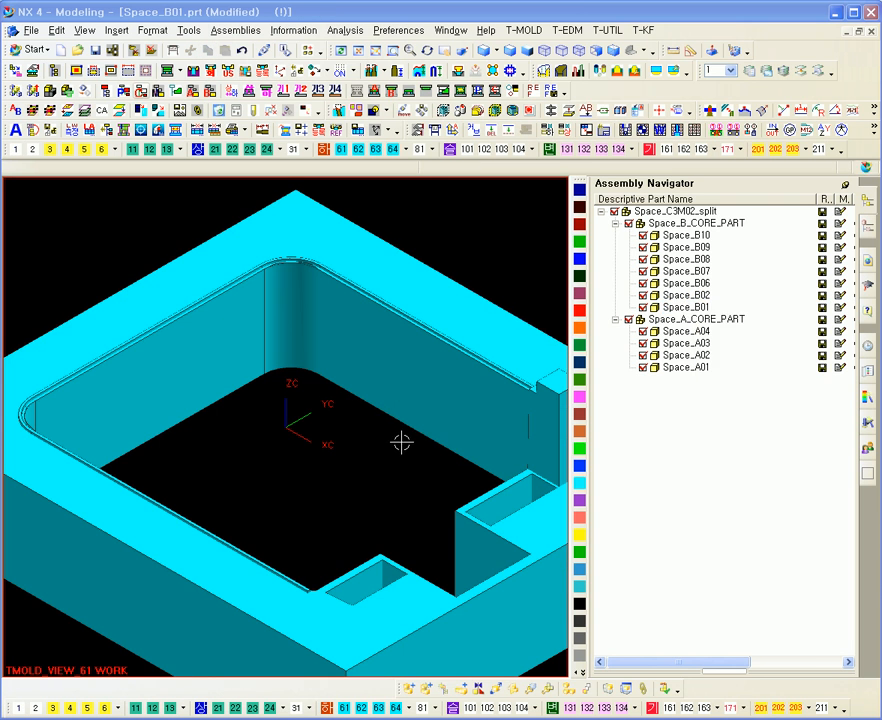
pyautogui.hotkey('ctrl', 'f')
pyautogui.hotkey('ctrl', 'shift', 'd')
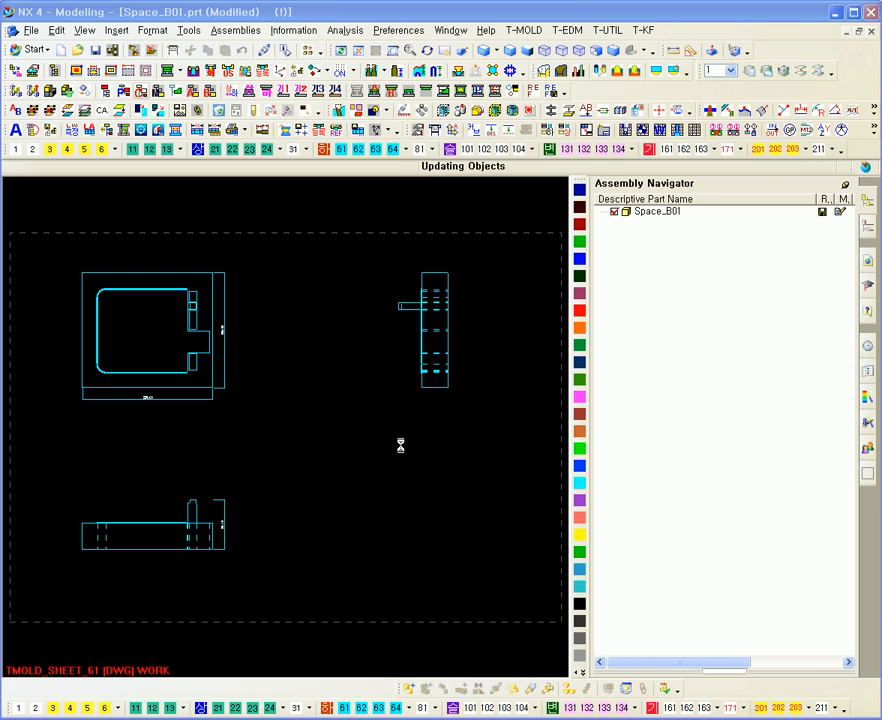
# Step: Examine the projected views, isometric view and overall dimensions on the Space_B01 drawing sheet
pyautogui.keyDown('shift'); pyautogui.moveTo(321, 513); pyautogui.dragTo(344, 491, button='middle'); pyautogui.keyUp('shift')
pyautogui.moveTo(251, 313)
pyautogui.keyDown('ctrl'); pyautogui.mouseDown(button='middle')
pyautogui.moveTo(297, 528)
pyautogui.moveTo(266, 315)
pyautogui.mouseUp(button='middle'); pyautogui.keyUp('ctrl')
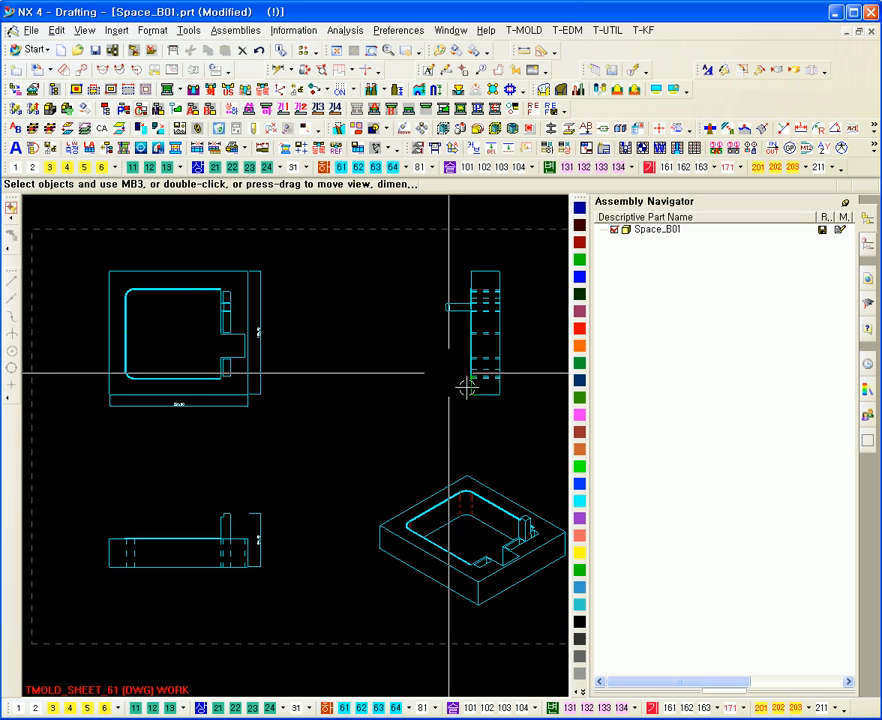
pyautogui.keyDown('ctrl'); pyautogui.moveTo(240, 311); pyautogui.dragTo(315, 409, button='middle'); pyautogui.keyUp('ctrl')
pyautogui.keyDown('ctrl'); pyautogui.moveTo(165, 565); pyautogui.dragTo(376, 522, button='middle'); pyautogui.keyUp('ctrl')
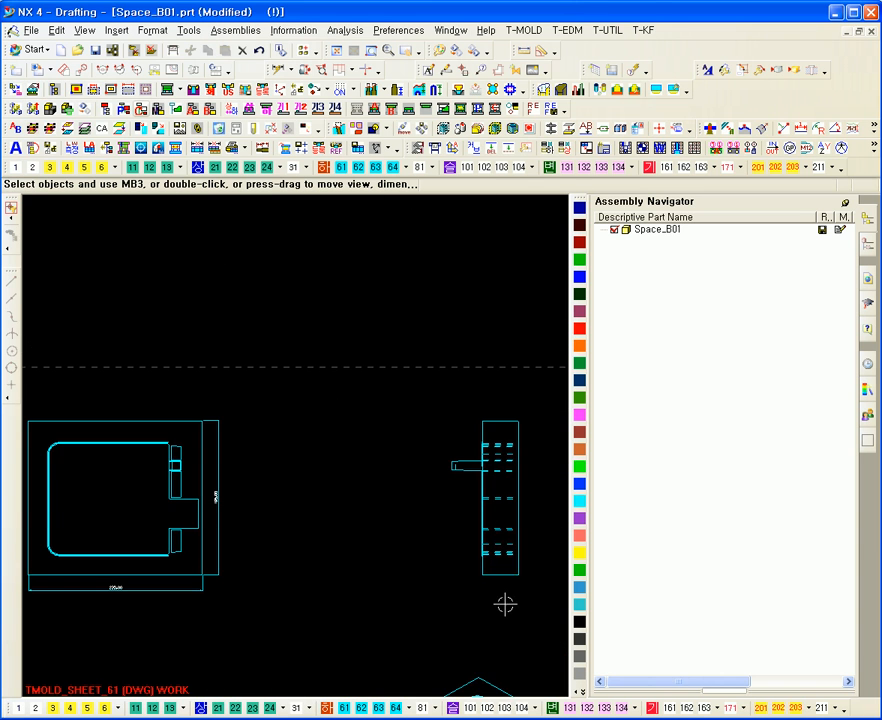
pyautogui.keyDown('shift'); pyautogui.moveTo(506, 604); pyautogui.dragTo(496, 368, button='middle'); pyautogui.keyUp('shift')
pyautogui.keyDown('ctrl'); pyautogui.moveTo(214, 519); pyautogui.dragTo(218, 482, button='middle'); pyautogui.keyUp('ctrl')
pyautogui.moveTo(248, 570)
pyautogui.keyDown('shift'); pyautogui.mouseDown(button='middle')
pyautogui.moveTo(295, 571)
pyautogui.moveTo(280, 557)
pyautogui.moveTo(276, 565)
pyautogui.mouseUp(button='middle'); pyautogui.keyUp('shift')
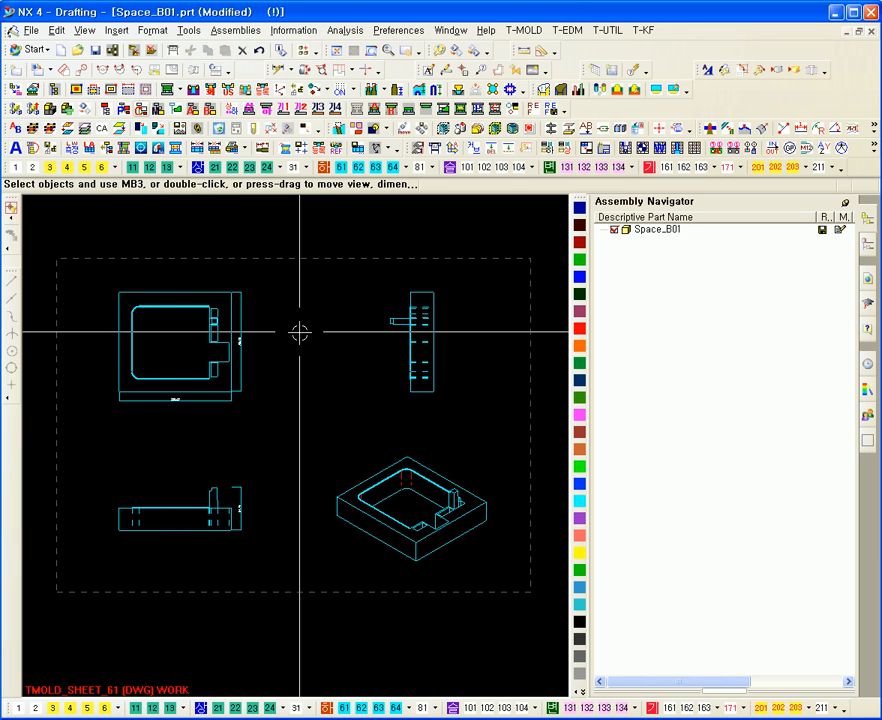
# Step: Leave the Space_B01 drawing for Modeling and inspect the solid core body from several directions
pyautogui.hotkey('ctrl', 'm')
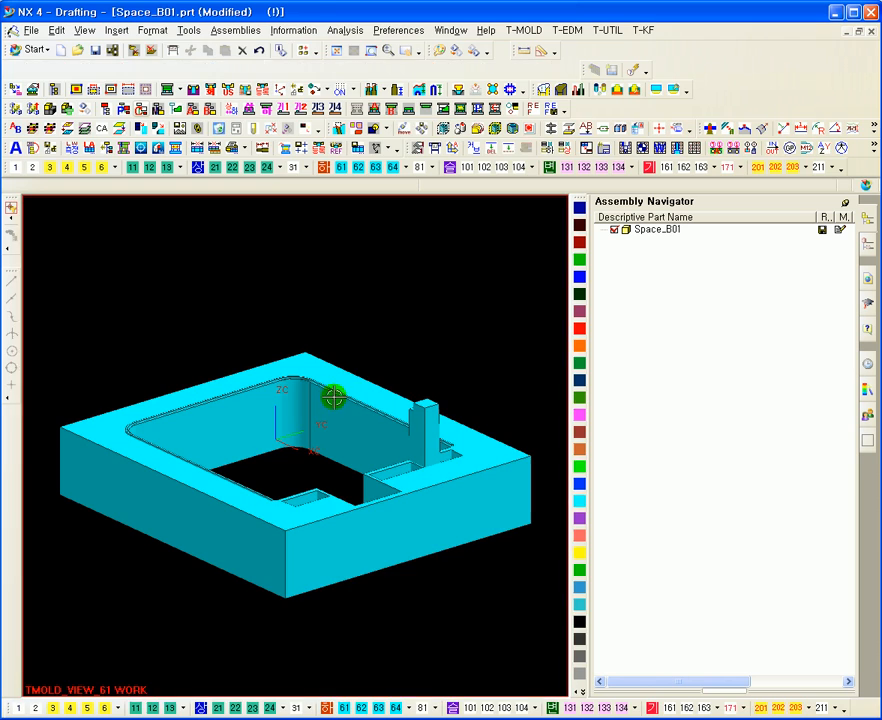
pyautogui.rightClick(436, 244)
pyautogui.click(474, 430)
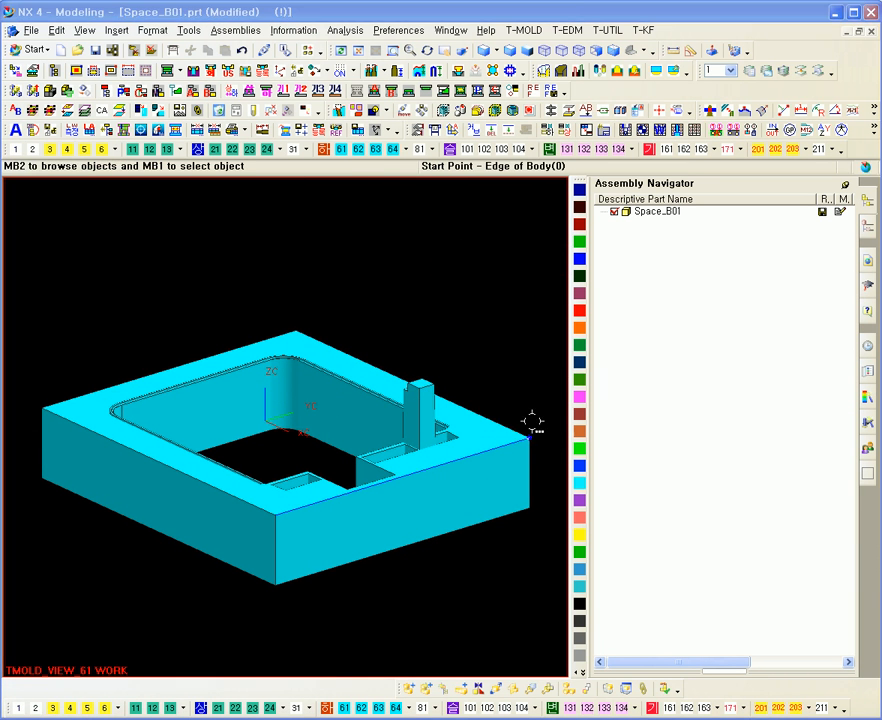
pyautogui.click(526, 440)
pyautogui.click(570, 434)
pyautogui.keyDown('ctrl'); pyautogui.moveTo(420, 337); pyautogui.dragTo(454, 334, button='middle'); pyautogui.keyUp('ctrl')
pyautogui.moveTo(499, 362); pyautogui.dragTo(488, 315, button='middle')
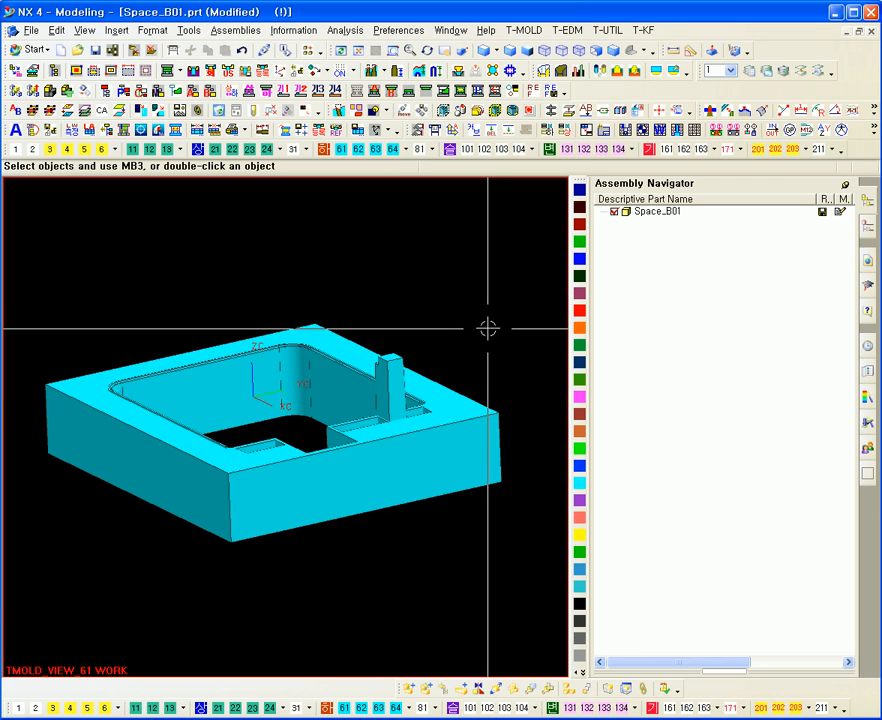
pyautogui.scroll(2, 300, 396)
pyautogui.scroll(1, 303, 398)
pyautogui.scroll(-1, 306, 396)
pyautogui.scroll(1, 307, 394)
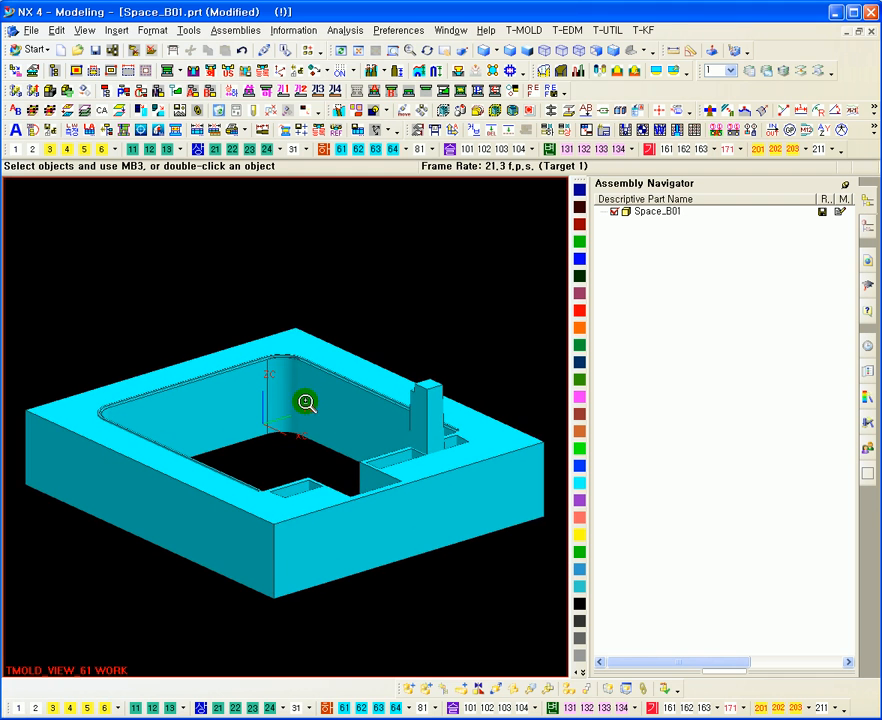
pyautogui.scroll(-1, 308, 394)
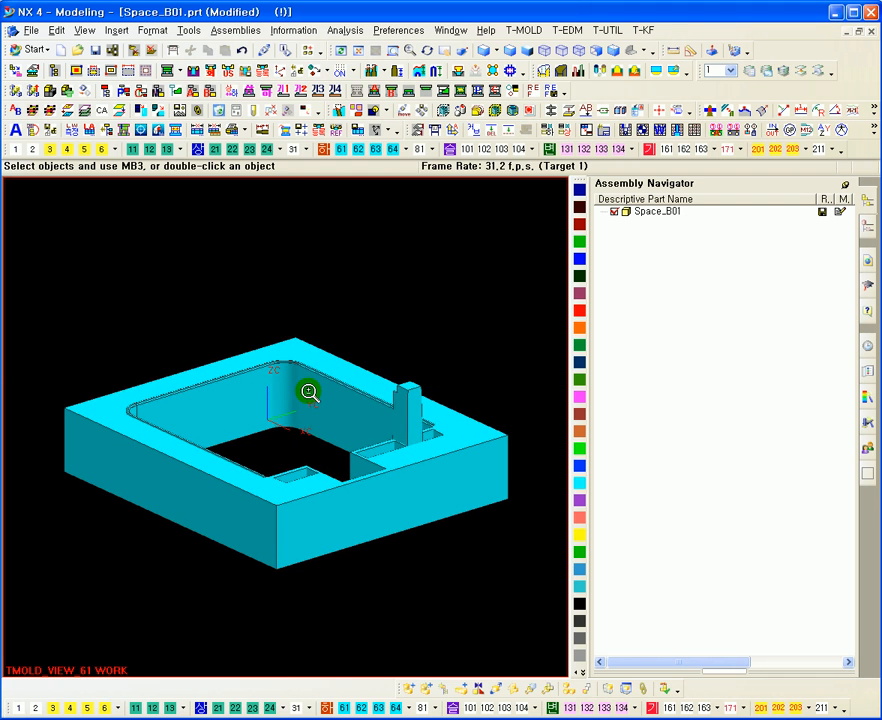
# Step: Switch to the top assembly Space_00TOP and open the T-Mold BOM Table at the 코어 category
pyautogui.click(105, 93)
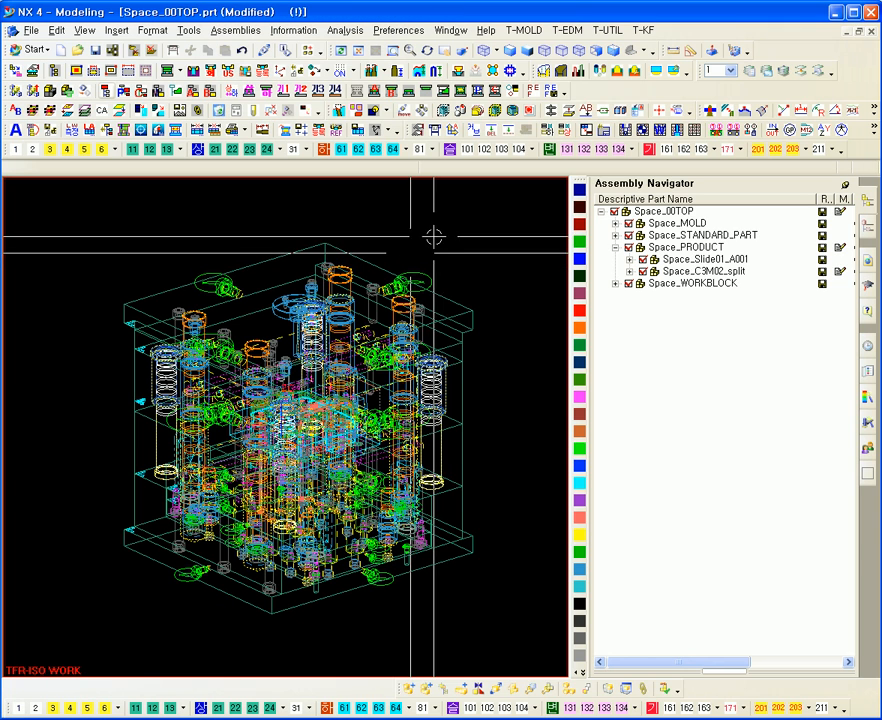
pyautogui.hotkey('ctrl', 'f')
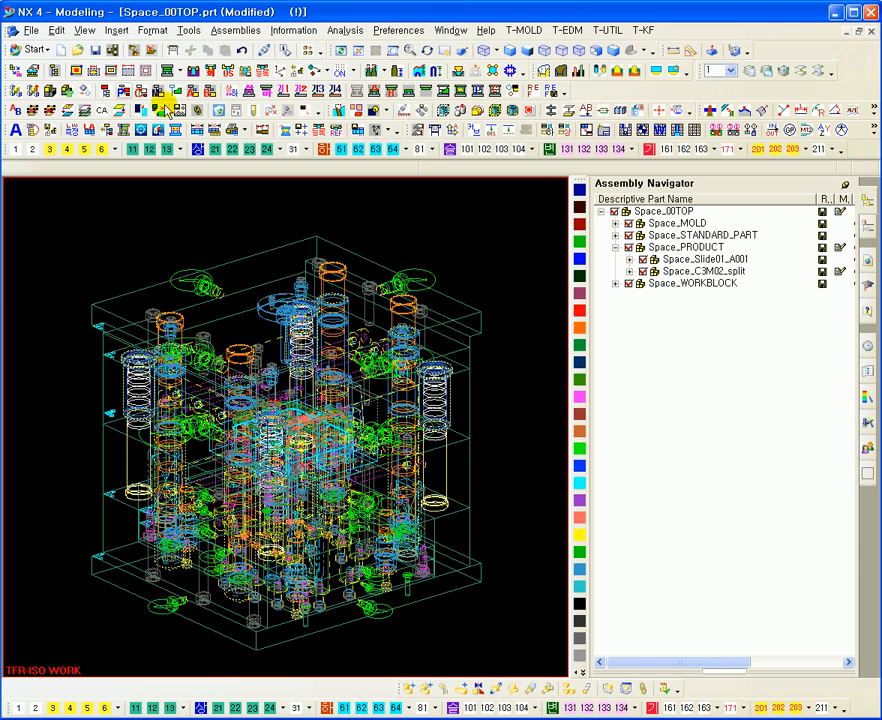
pyautogui.click(240, 135)
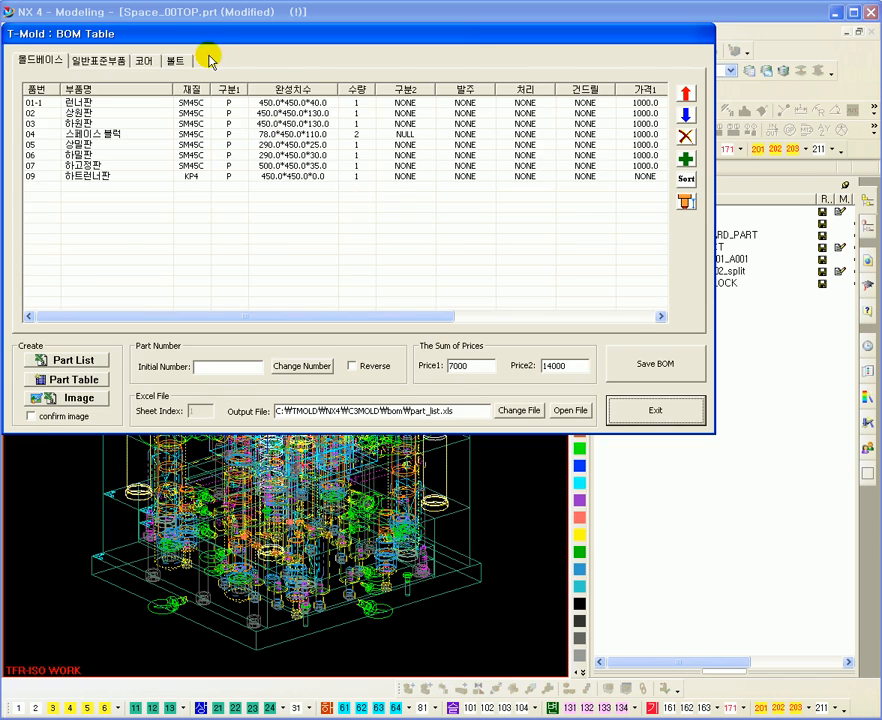
pyautogui.moveTo(191, 33); pyautogui.dragTo(215, 165)
pyautogui.click(229, 168)
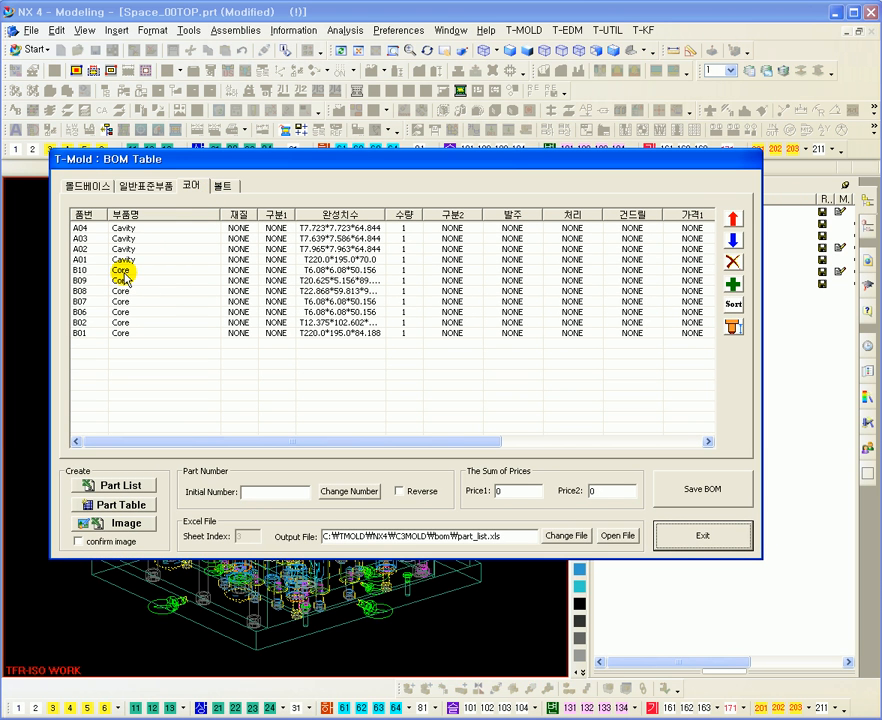
# Step: Check the BOM rows of cores B01 to B10 across all columns, including PART_NAME, and exit the BOM Table
pyautogui.click(82, 334)
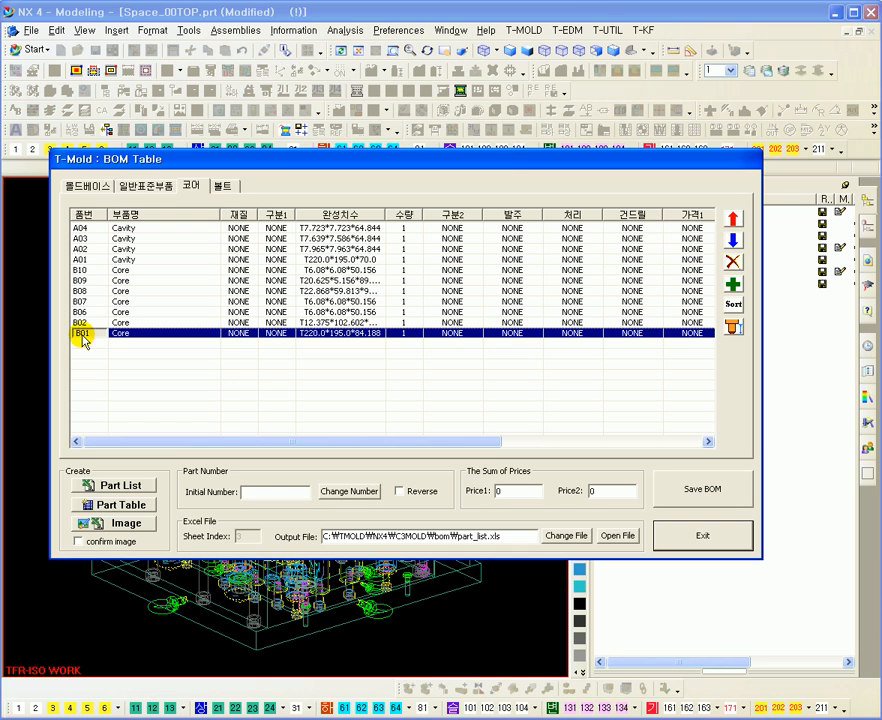
pyautogui.keyDown('shift'); pyautogui.click(86, 280); pyautogui.keyUp('shift')
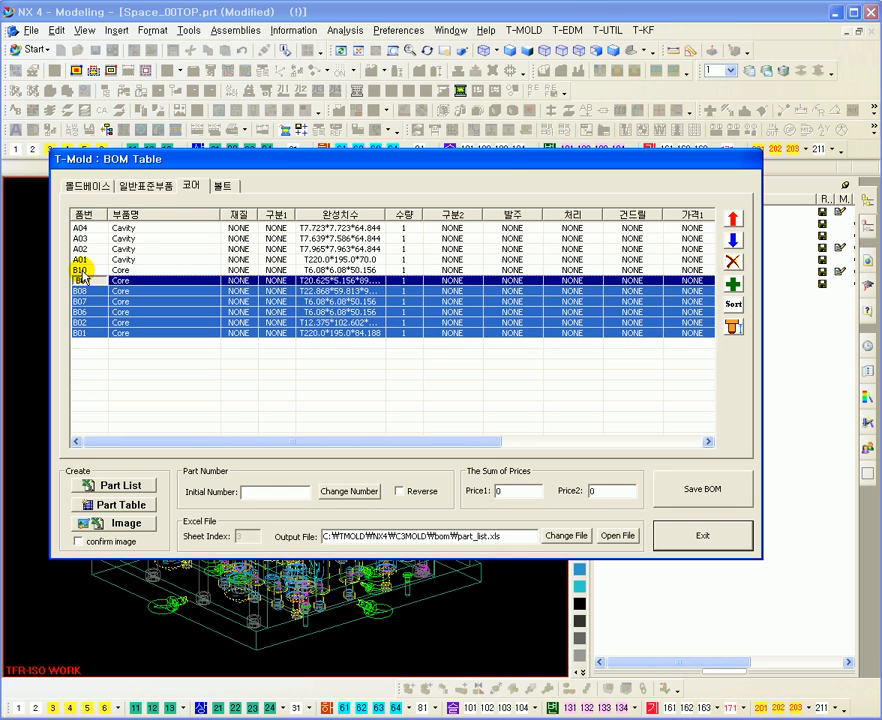
pyautogui.click(81, 271)
pyautogui.click(82, 334)
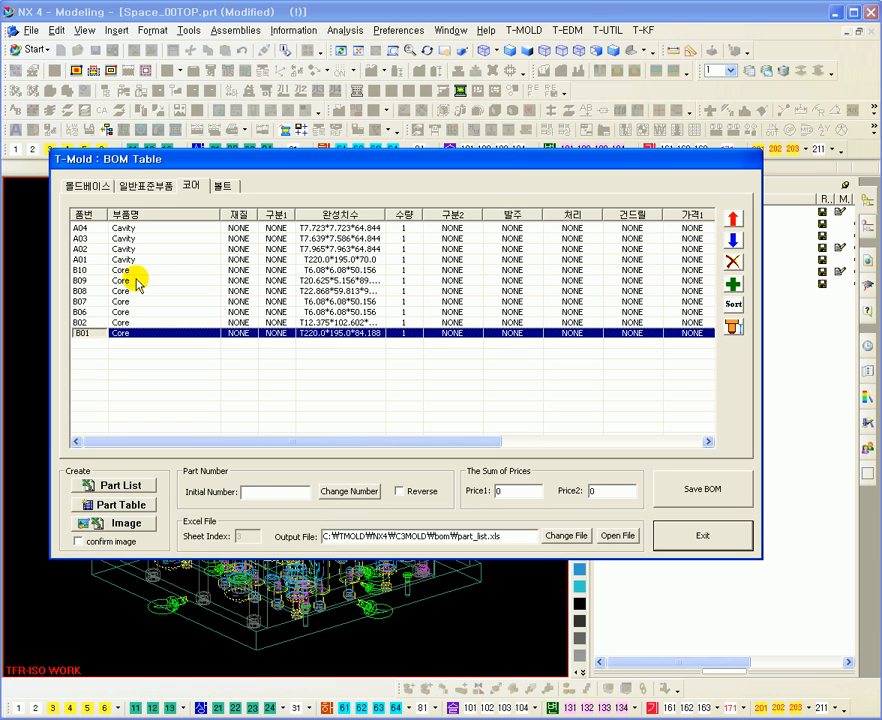
pyautogui.click(121, 270)
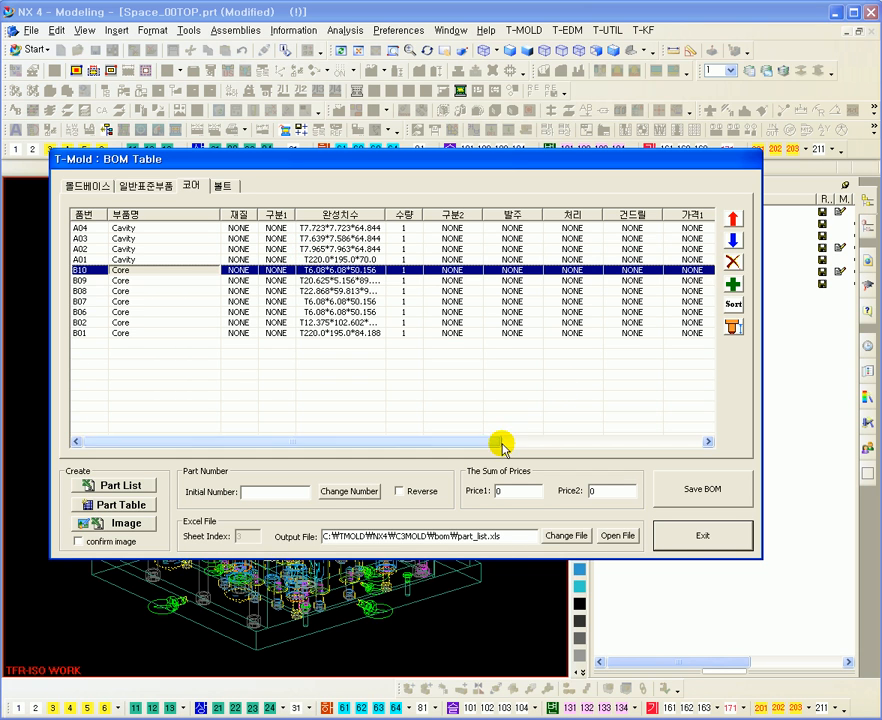
pyautogui.moveTo(476, 445); pyautogui.dragTo(658, 452)
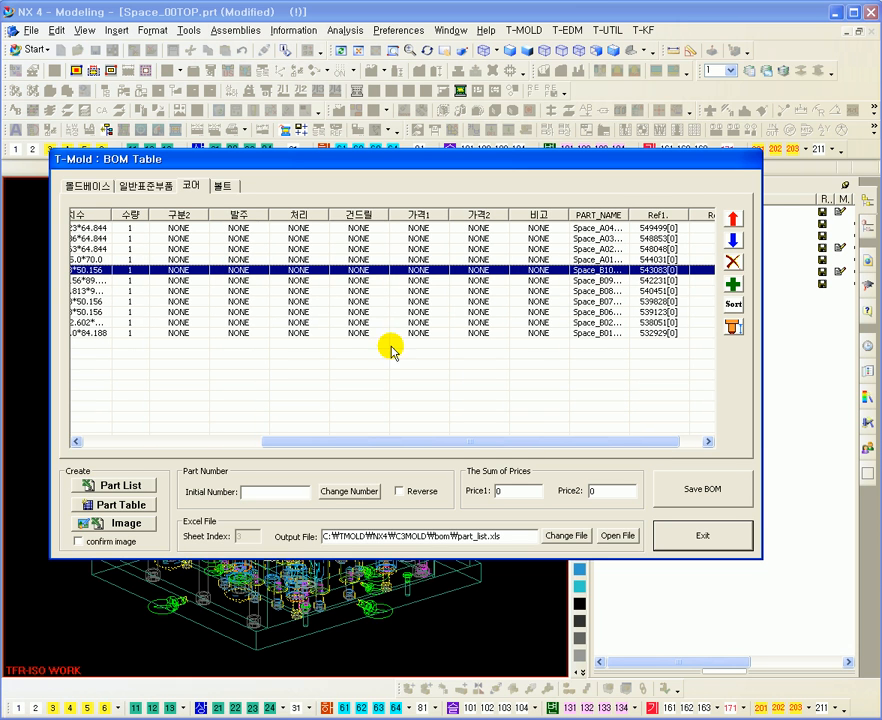
pyautogui.moveTo(449, 441); pyautogui.dragTo(256, 419)
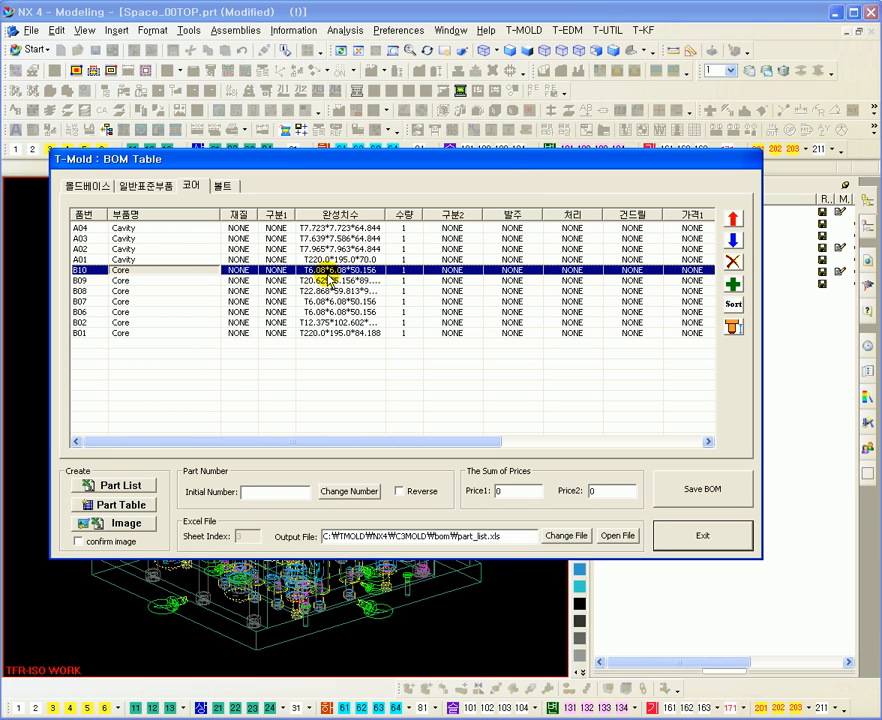
pyautogui.click(700, 543)
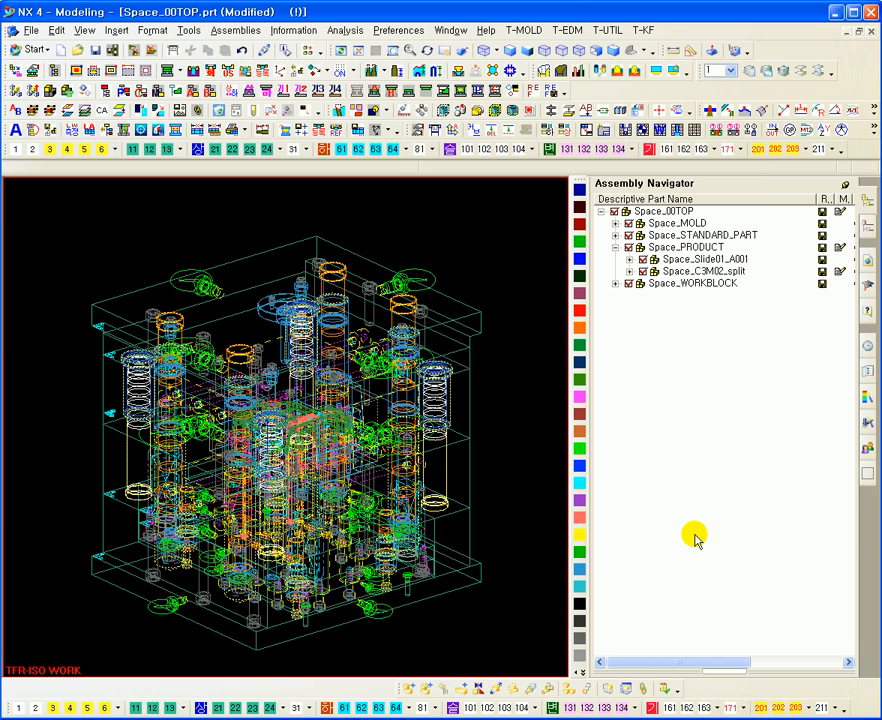
# Step: View the mold base entries in the Edit Part's BOM Attributes dialog, and close it without changes
pyautogui.keyDown('shift'); pyautogui.moveTo(446, 224); pyautogui.dragTo(437, 242, button='middle'); pyautogui.keyUp('shift')
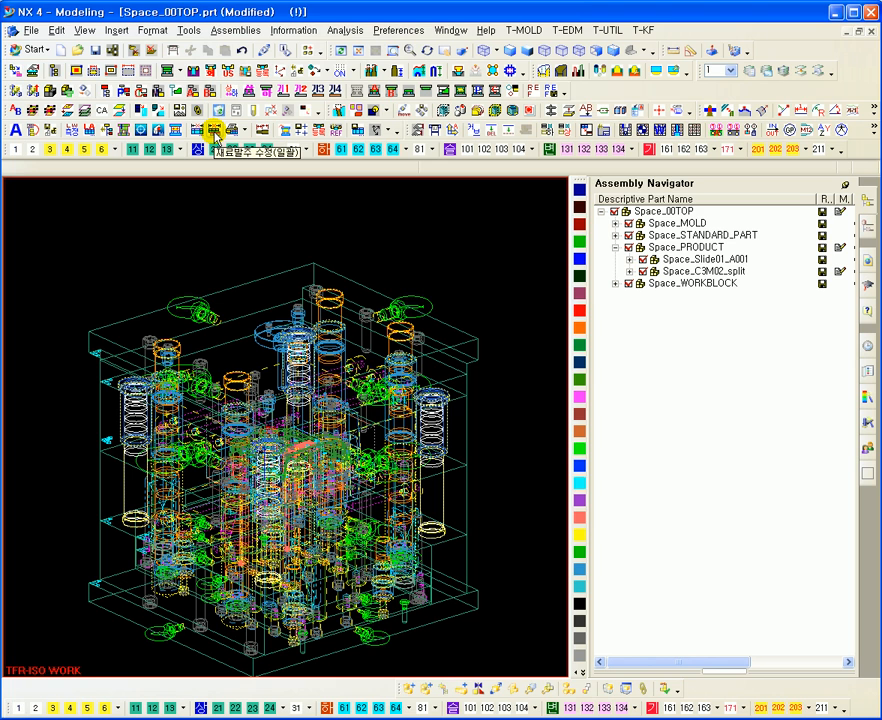
pyautogui.click(213, 137)
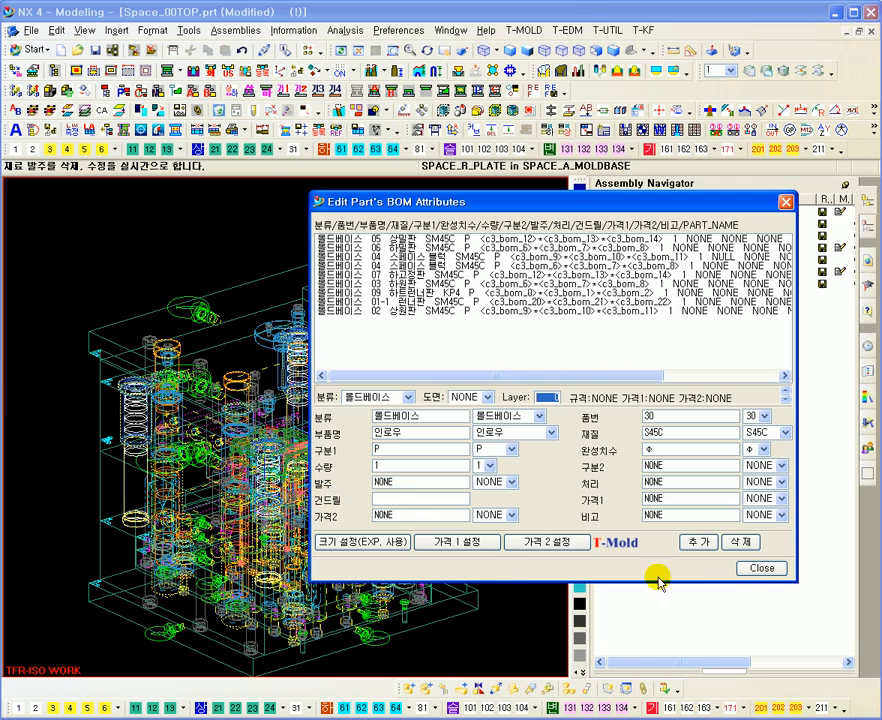
pyautogui.click(760, 568)
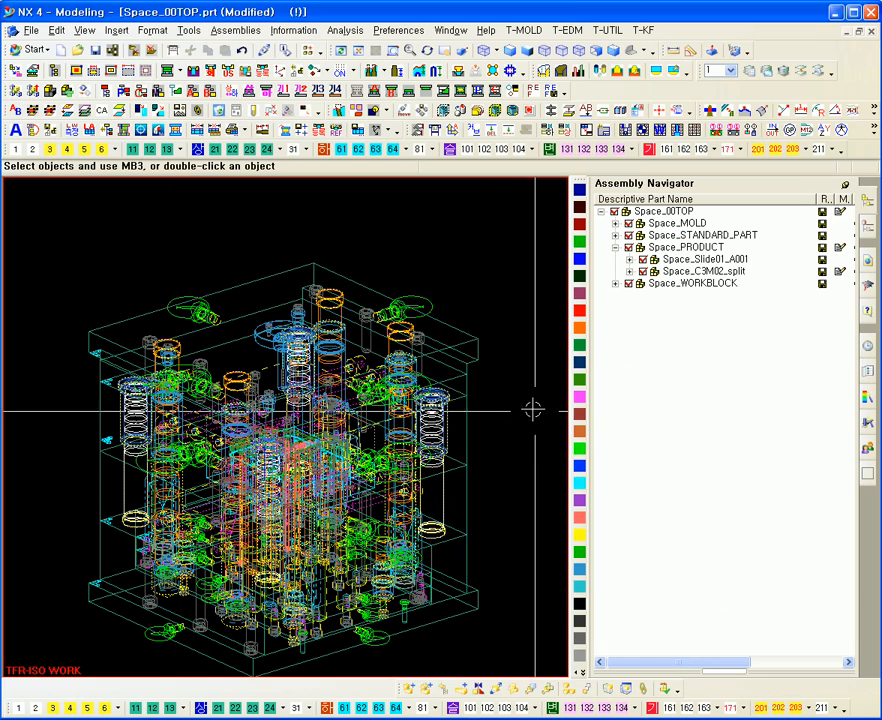
pyautogui.moveTo(530, 447); pyautogui.dragTo(526, 411, button='middle')
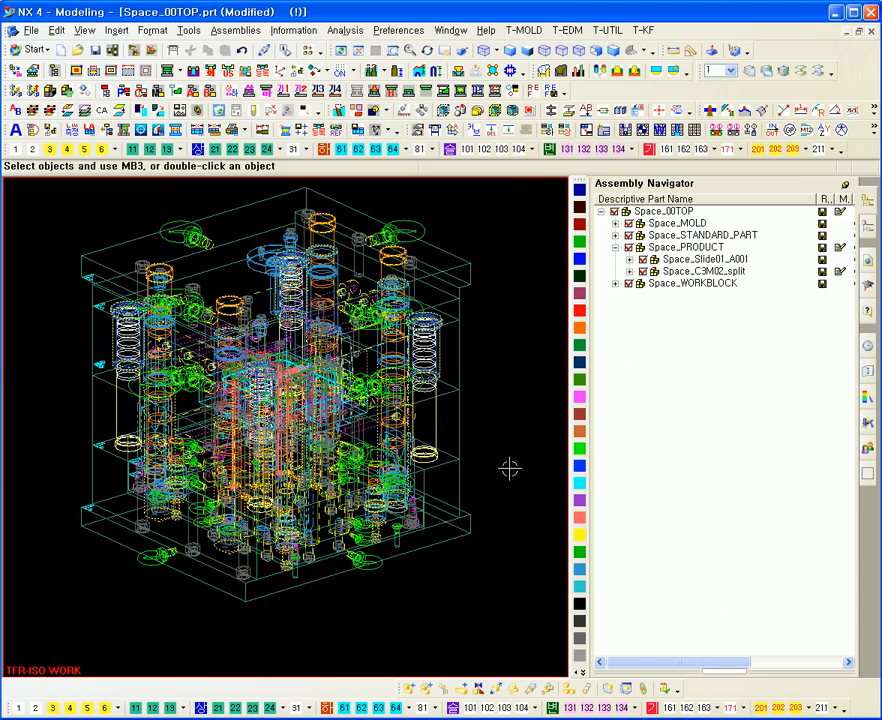
pyautogui.scroll(-2, 510, 467)
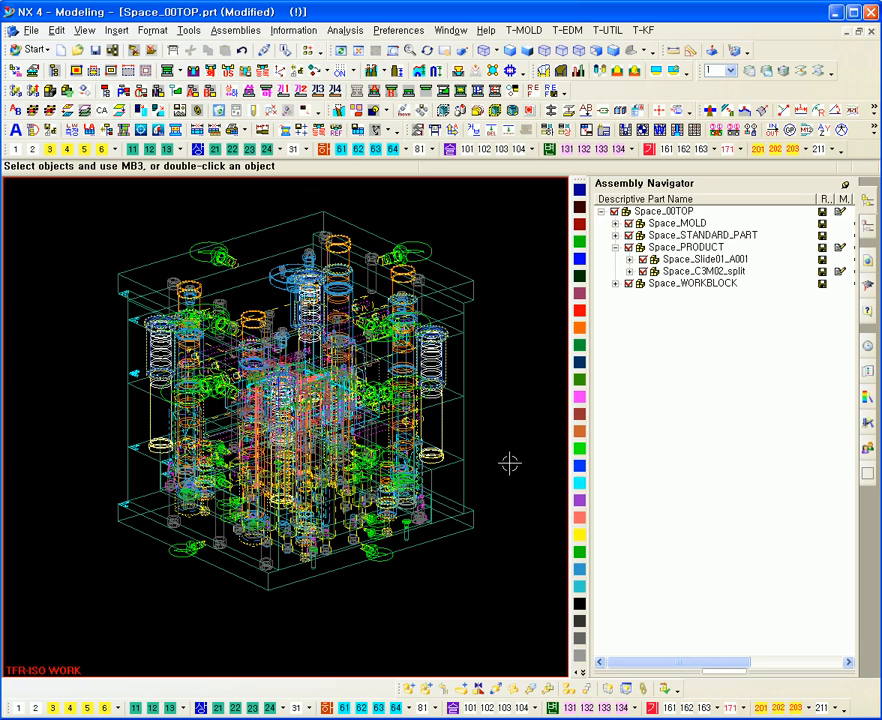